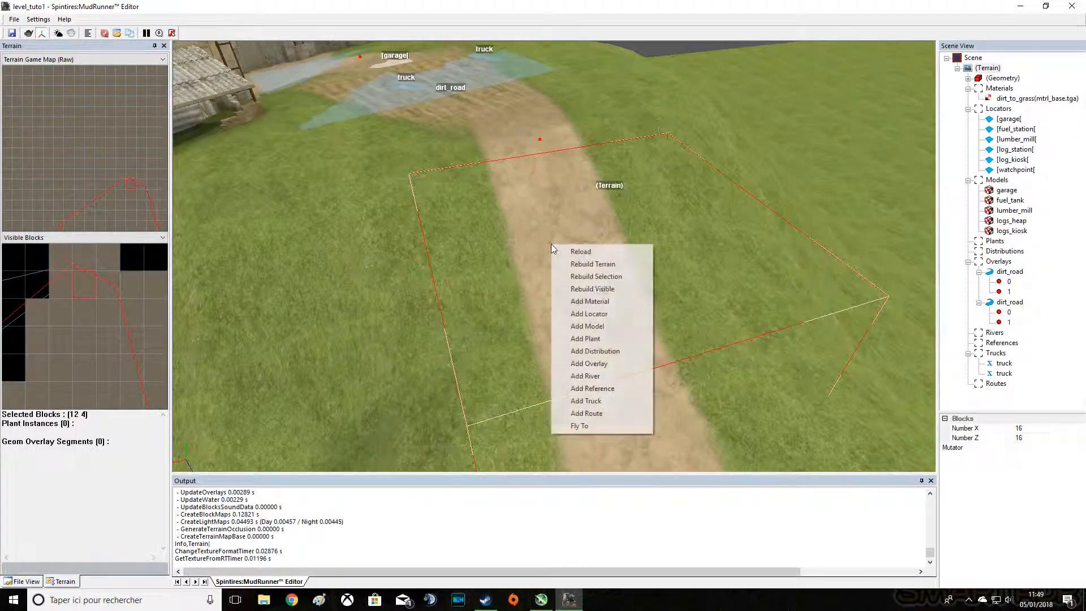
# Add a grass_road overlay on the dirt track just below the garage
pyautogui.click(602, 363)
pyautogui.scroll(-5, 518, 325)
pyautogui.click(521, 310)
pyautogui.click(635, 429)
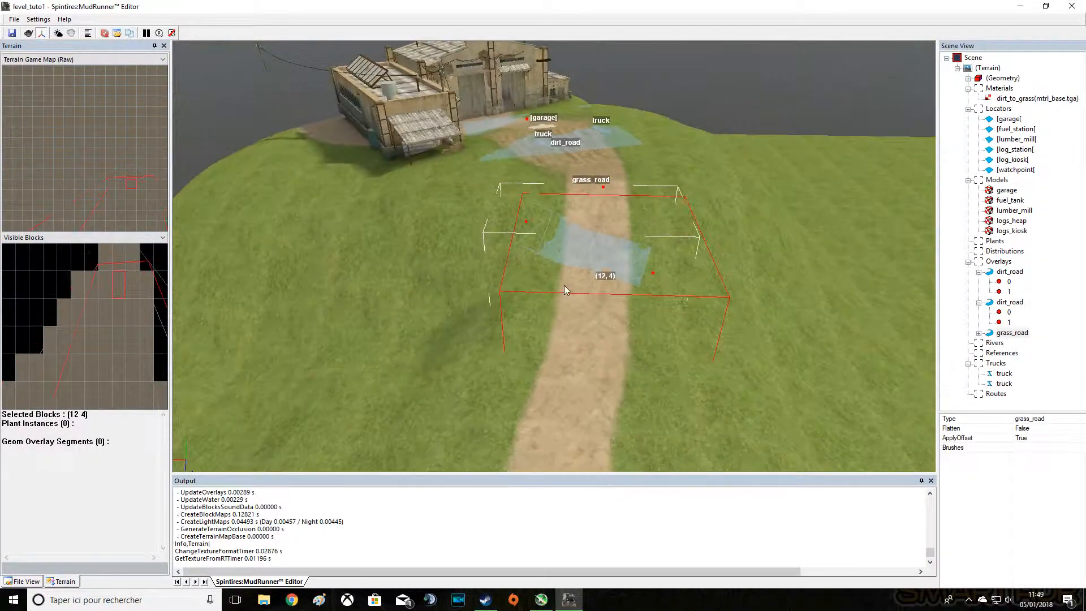
# Align the grass_road overlay with the dirt track, moving its far end point to about (73.7, 28.8, -45.6)
pyautogui.moveTo(521, 224); pyautogui.dragTo(591, 191)
pyautogui.click(653, 272)
pyautogui.moveTo(644, 270); pyautogui.dragTo(581, 376)
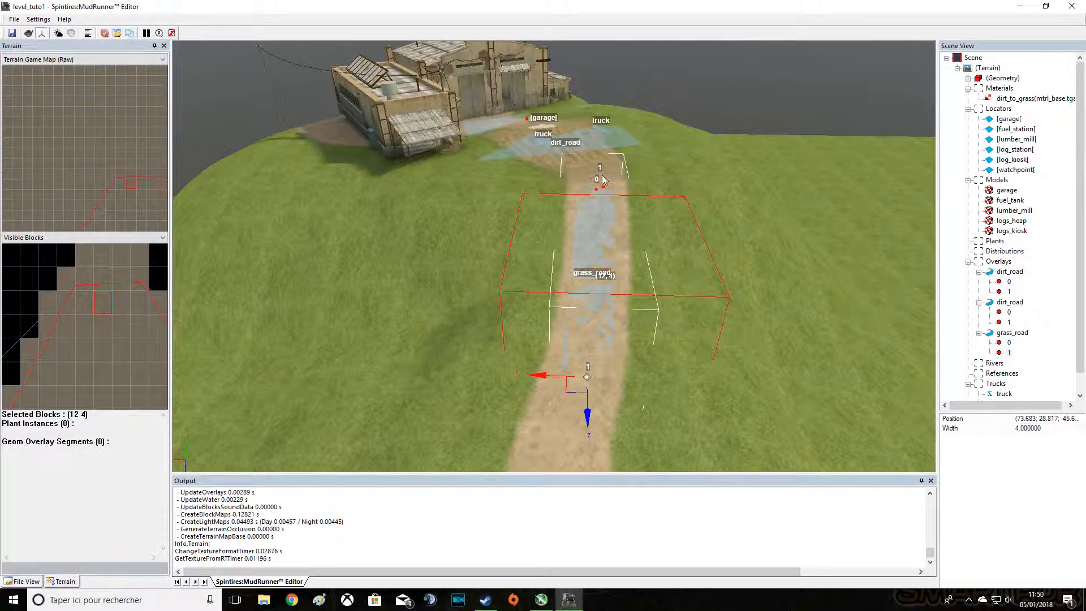
pyautogui.scroll(3, 603, 179)
pyautogui.click(646, 267)
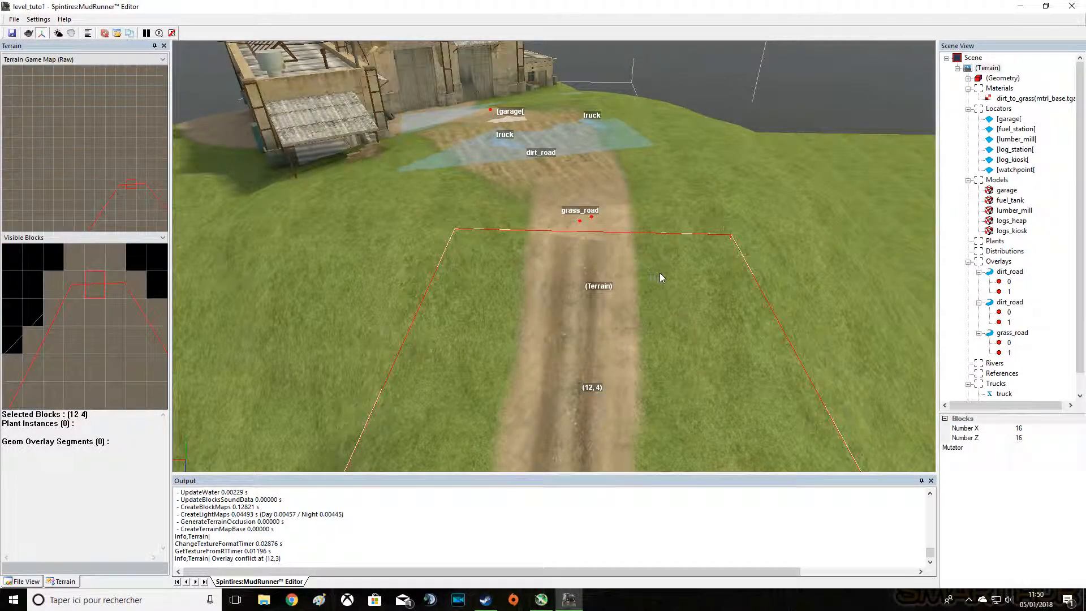
# Move the grass_road's start point to about (72.4, 34.9, -66.9), beside the end point of the garage's dirt_road
pyautogui.scroll(2, 560, 233)
pyautogui.keyDown('alt'); pyautogui.moveTo(561, 233); pyautogui.dragTo(621, 249, button='middle'); pyautogui.keyUp('alt')
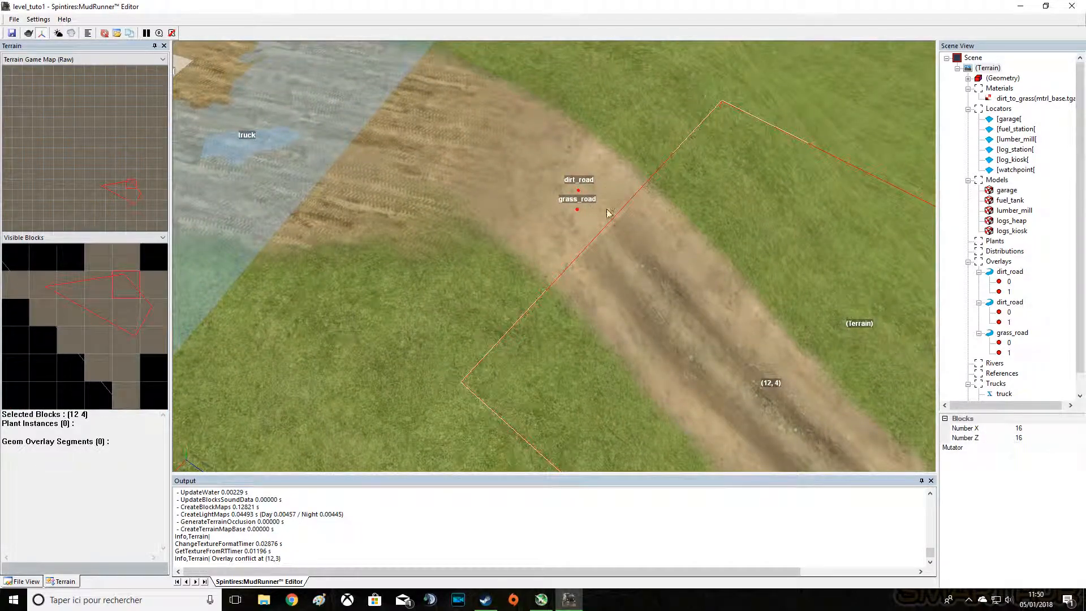
pyautogui.click(577, 210)
pyautogui.moveTo(574, 223); pyautogui.dragTo(459, 167)
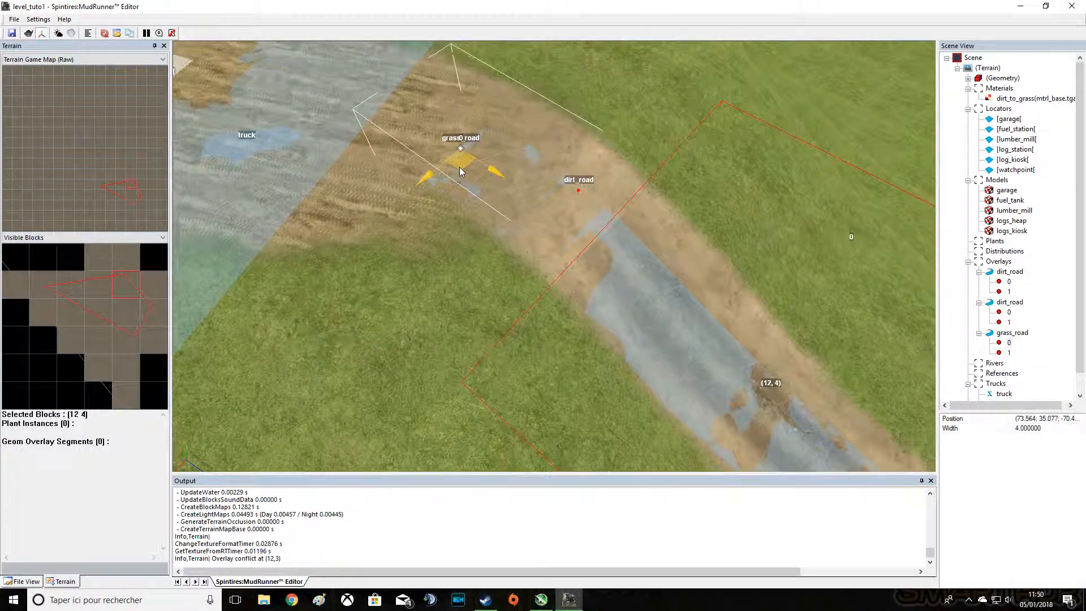
pyautogui.click(552, 151)
pyautogui.scroll(-3, 637, 249)
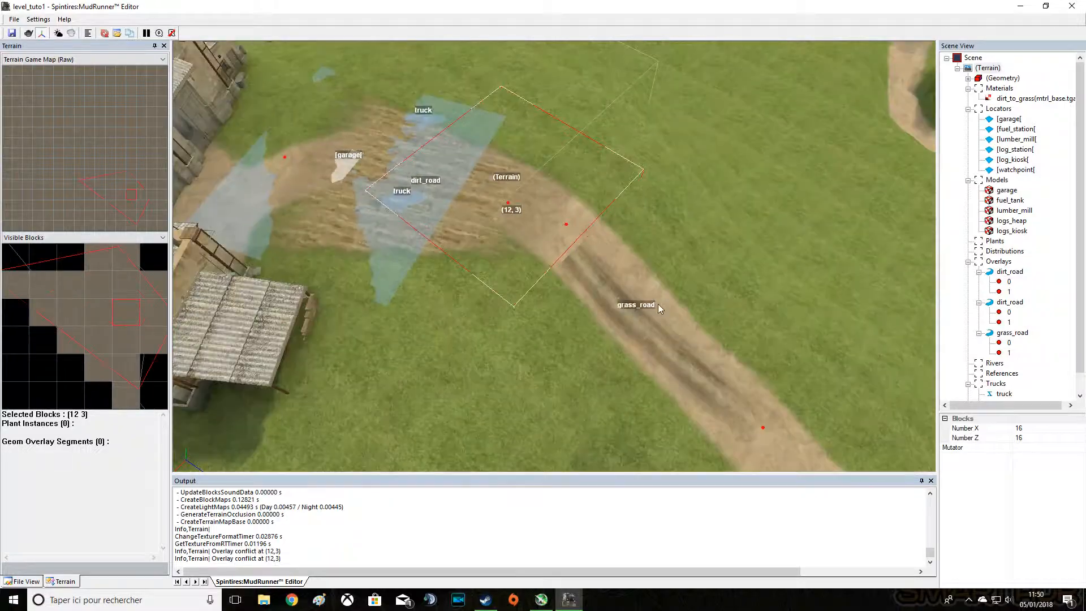
pyautogui.scroll(3, 659, 307)
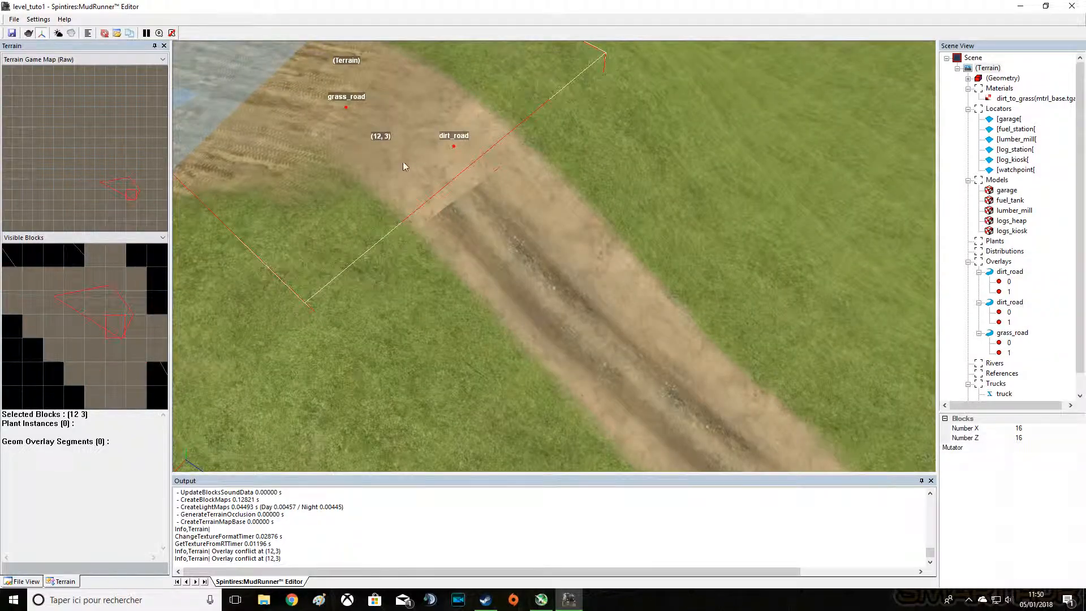
pyautogui.click(349, 111)
pyautogui.moveTo(352, 111); pyautogui.dragTo(431, 138)
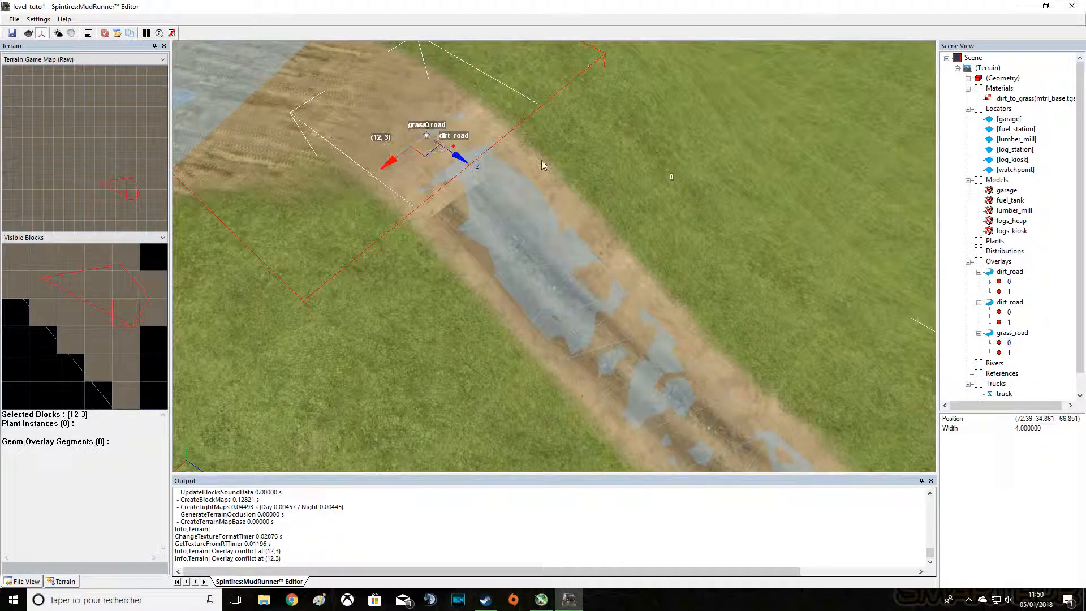
pyautogui.click(572, 174)
# Move the grass_road's far end point further down the track to about (75.9, 26.9, -33.4)
pyautogui.scroll(-3, 645, 215)
pyautogui.scroll(3, 674, 327)
pyautogui.scroll(-3, 674, 327)
pyautogui.moveTo(674, 327); pyautogui.dragTo(523, 322, button='middle')
pyautogui.scroll(3, 550, 318)
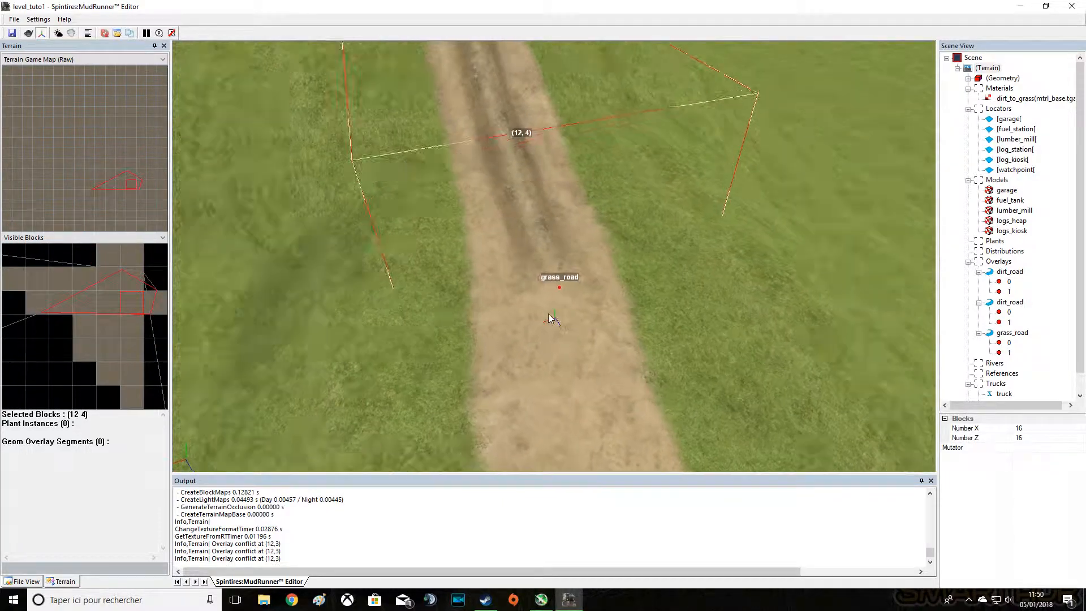
pyautogui.click(559, 288)
pyautogui.rightClick(558, 299)
pyautogui.click(654, 250)
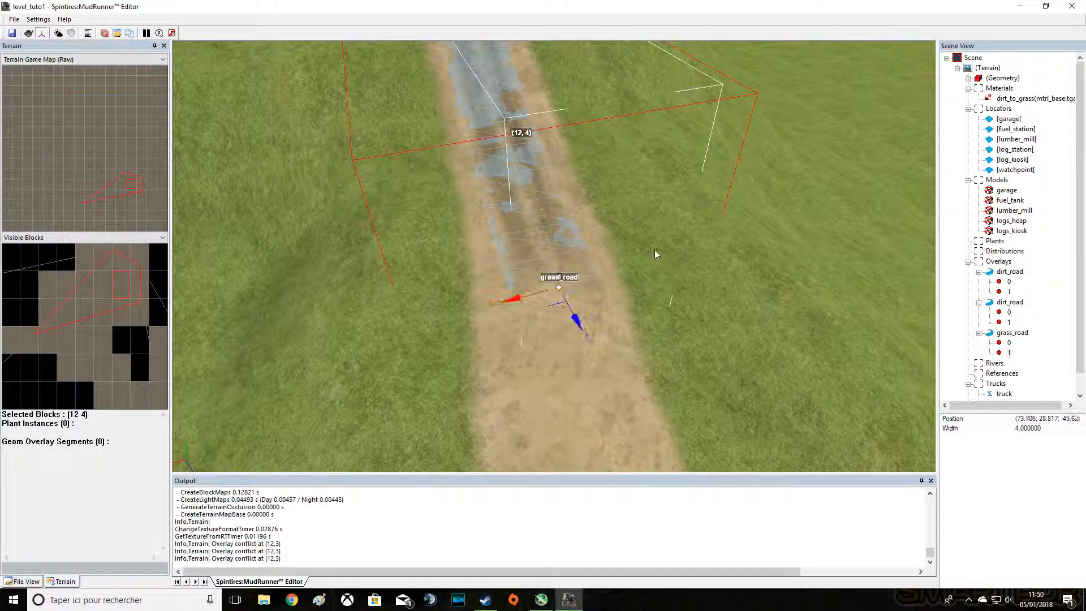
pyautogui.scroll(-2, 654, 250)
pyautogui.moveTo(654, 250); pyautogui.dragTo(545, 280, button='middle')
pyautogui.moveTo(545, 283); pyautogui.dragTo(471, 398)
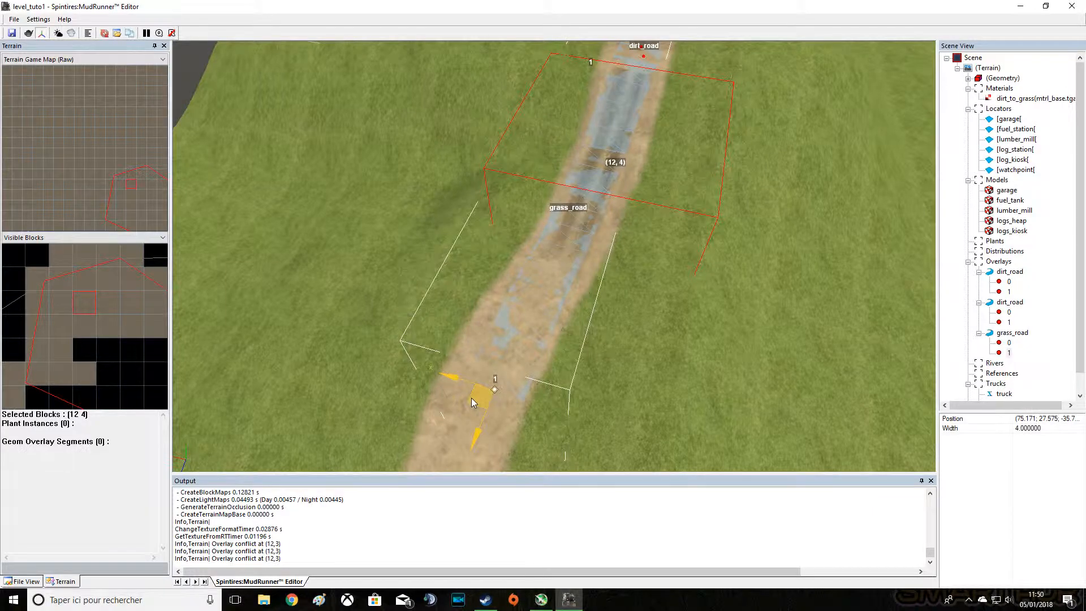
pyautogui.scroll(3, 544, 277)
pyautogui.moveTo(603, 166); pyautogui.dragTo(595, 213)
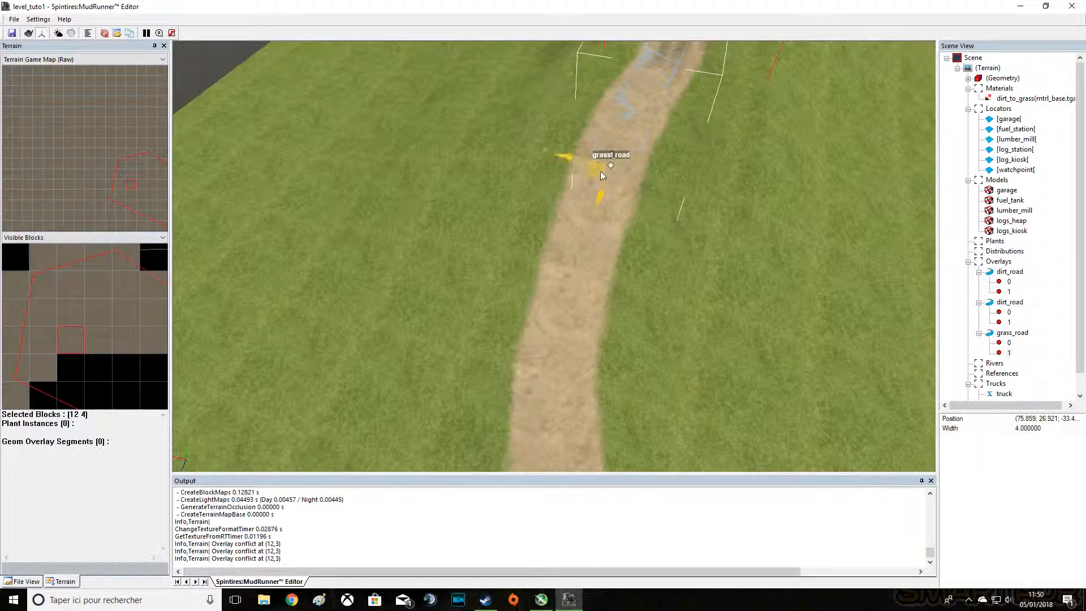
# Add two points after grass_road point 1 along the track, placing the second at about (71.5, 23.4, -4.6)
pyautogui.rightClick(600, 171)
pyautogui.click(628, 178)
pyautogui.moveTo(529, 249); pyautogui.dragTo(548, 229)
pyautogui.rightClick(551, 233)
pyautogui.click(589, 240)
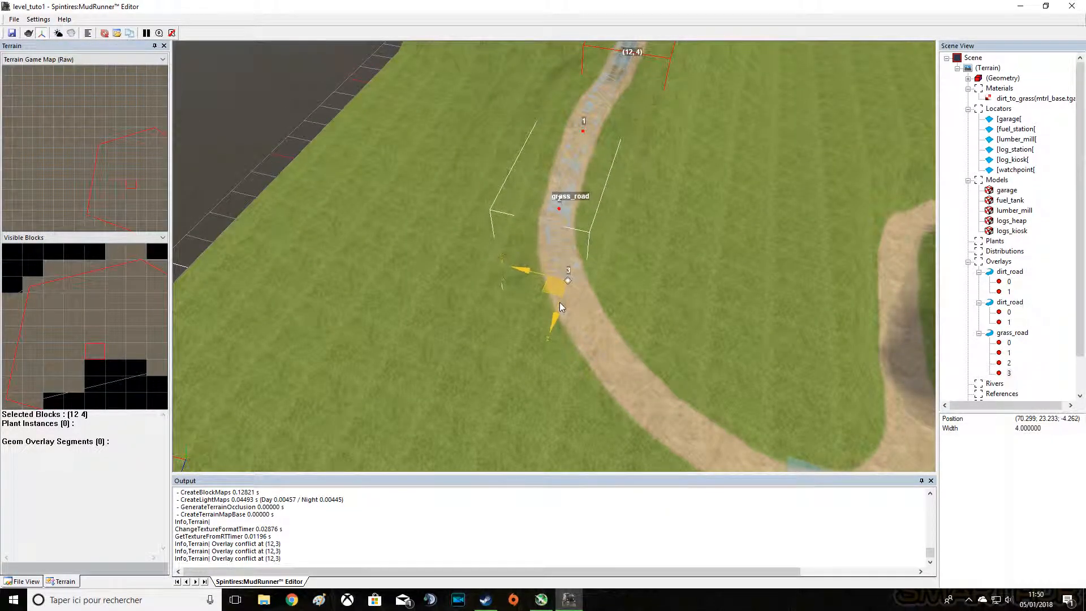
pyautogui.moveTo(561, 306); pyautogui.dragTo(547, 300)
# Add a point after grass_road point 3 and adjust points 3 and 4 to follow the centre of the track's curve
pyautogui.rightClick(552, 262)
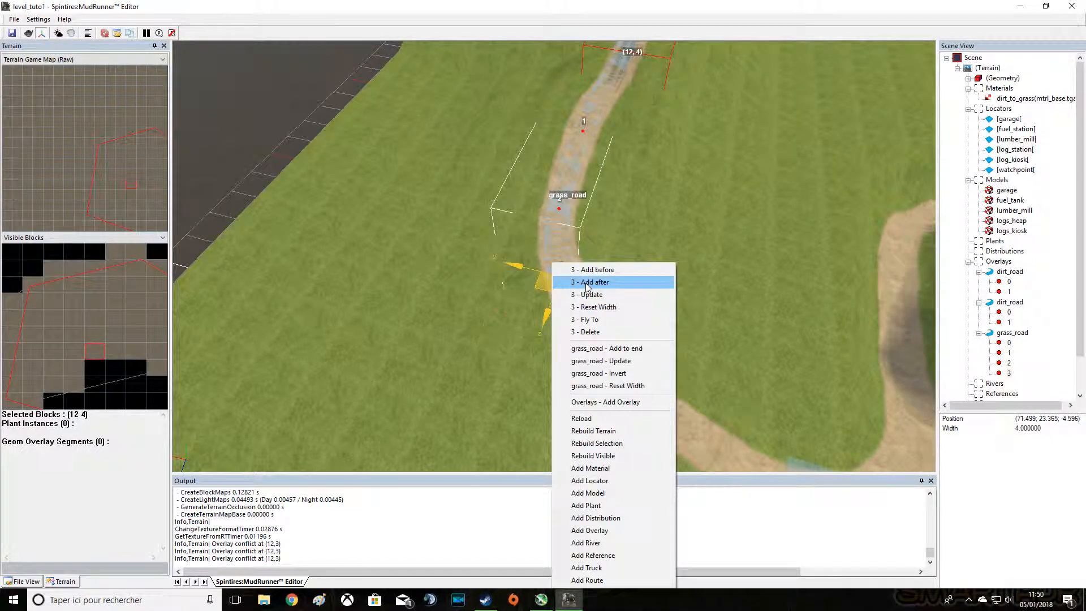
pyautogui.click(586, 281)
pyautogui.scroll(3, 558, 259)
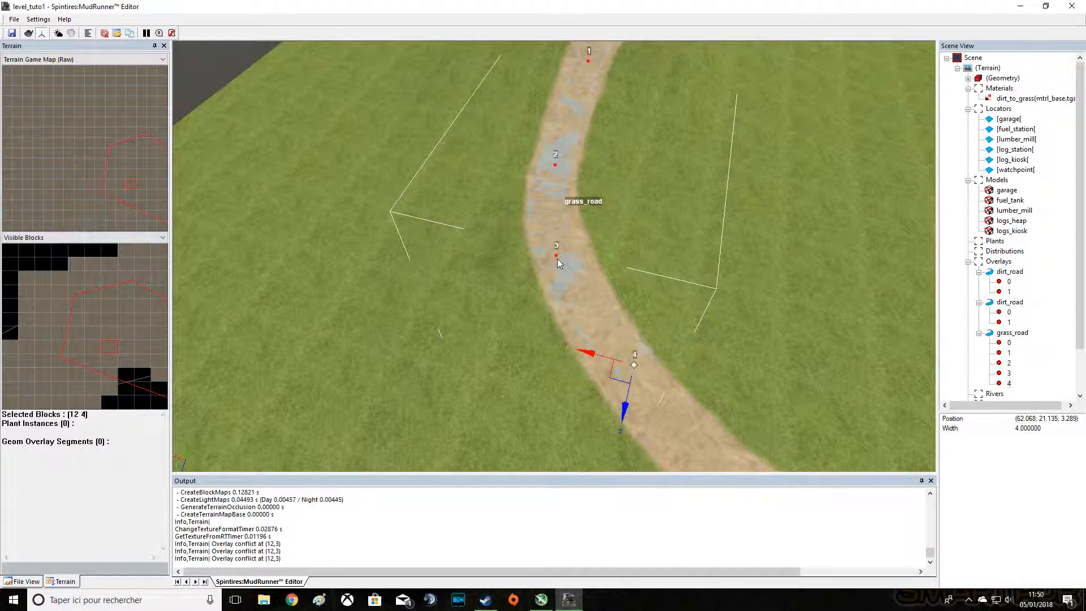
pyautogui.moveTo(548, 260); pyautogui.dragTo(558, 260)
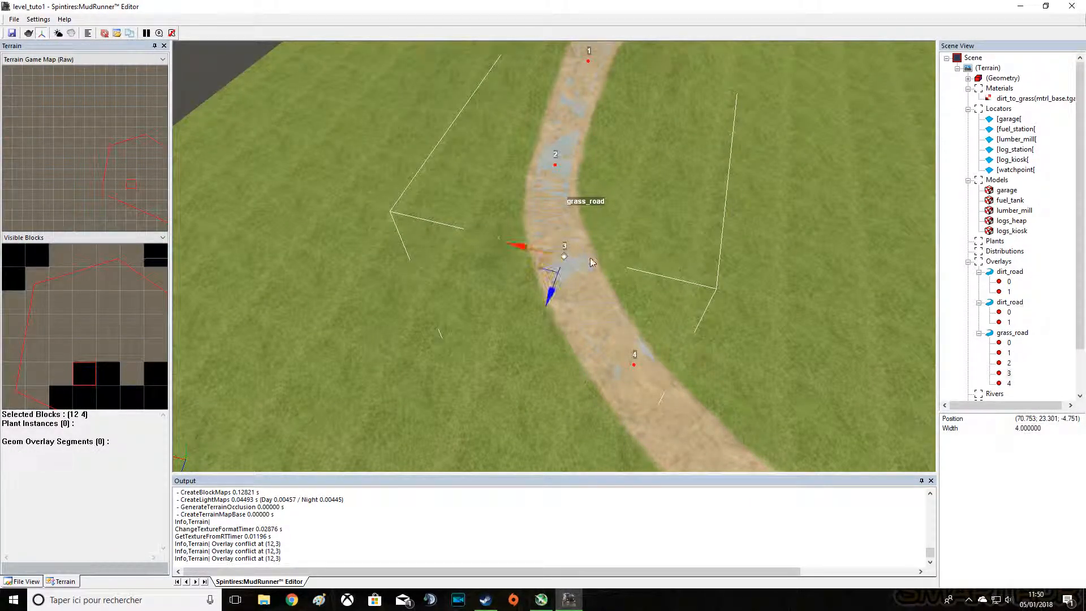
pyautogui.click(644, 338)
pyautogui.moveTo(643, 337); pyautogui.dragTo(591, 303)
pyautogui.click(586, 344)
pyautogui.moveTo(576, 345); pyautogui.dragTo(533, 268)
pyautogui.click(590, 373)
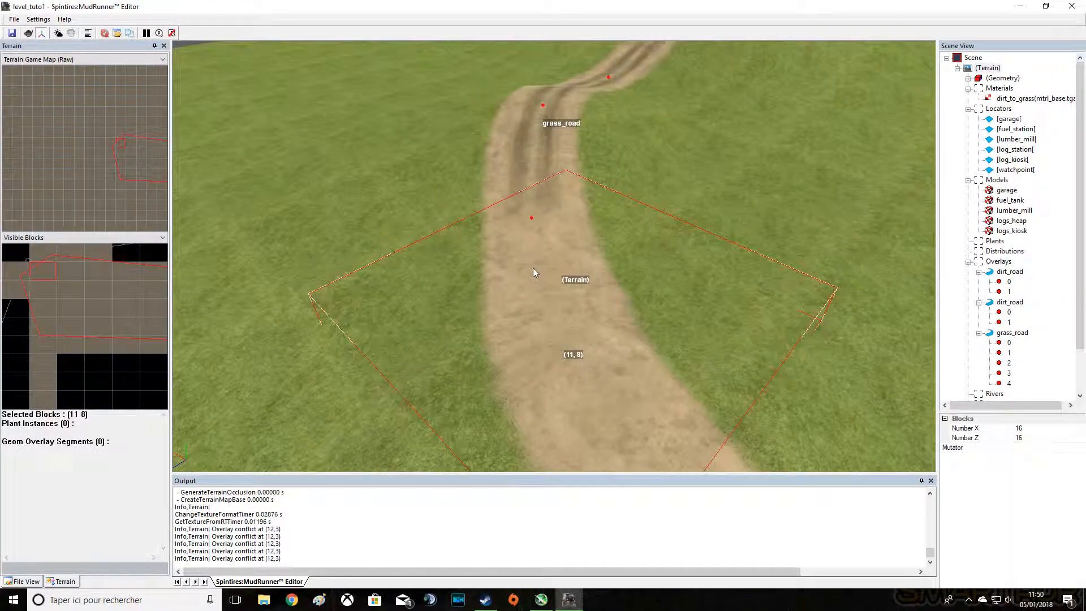
# Add a point after grass_road point 4, placing it on the track before the watchpoint at about (47.5, 21.9, 13.4)
pyautogui.click(532, 219)
pyautogui.rightClick(529, 222)
pyautogui.click(541, 228)
pyautogui.moveTo(529, 245); pyautogui.dragTo(611, 332)
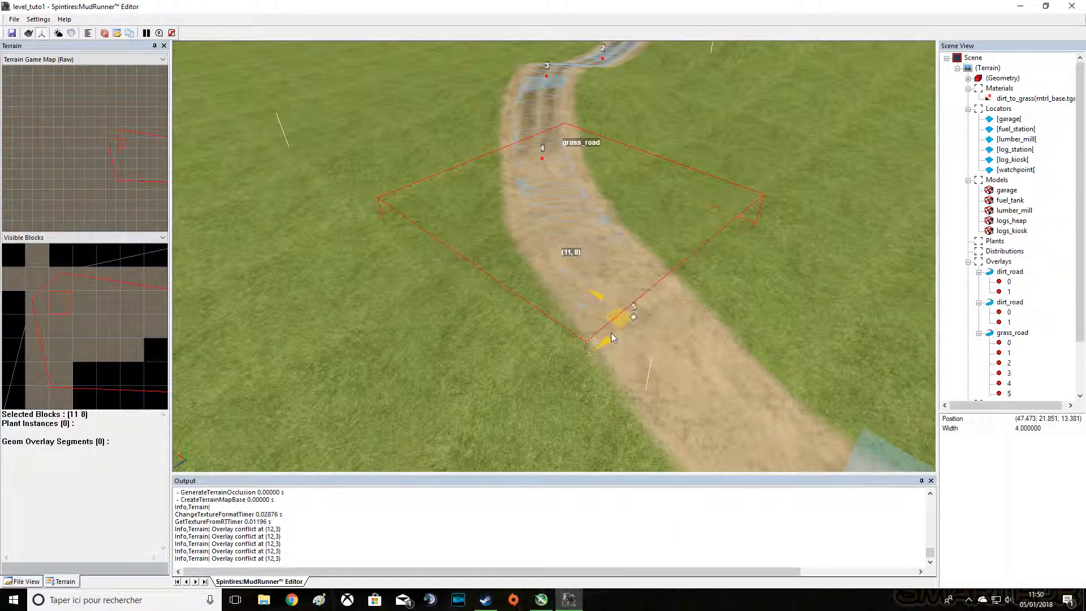
pyautogui.rightClick(615, 333)
pyautogui.click(635, 315)
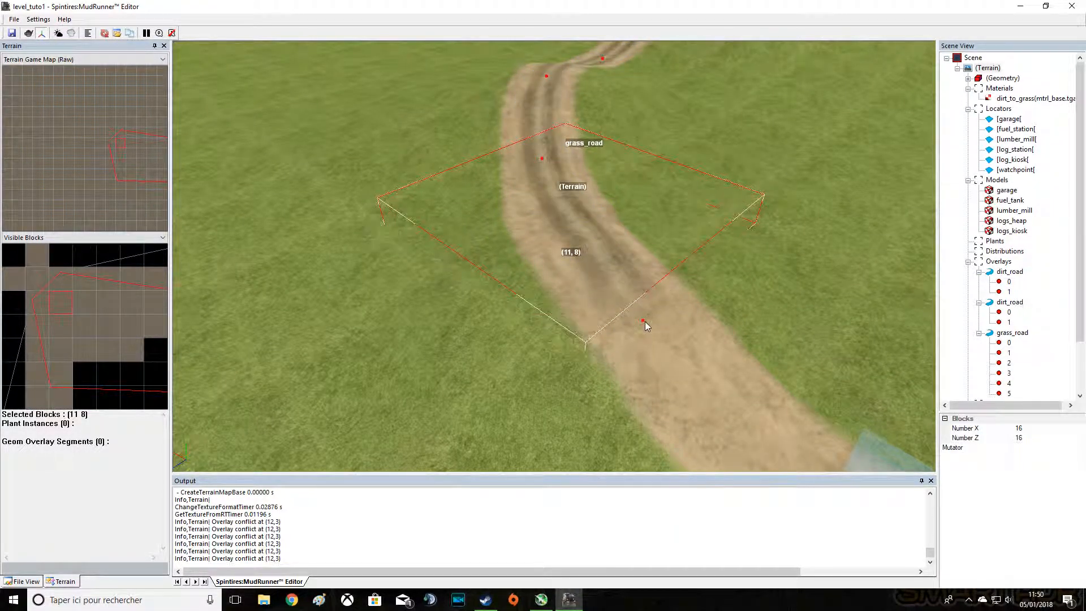
# Add a point after grass_road point 5, placing it at the watchpoint junction at about (34.8, 19.8, 14)
pyautogui.click(643, 320)
pyautogui.rightClick(633, 325)
pyautogui.click(671, 281)
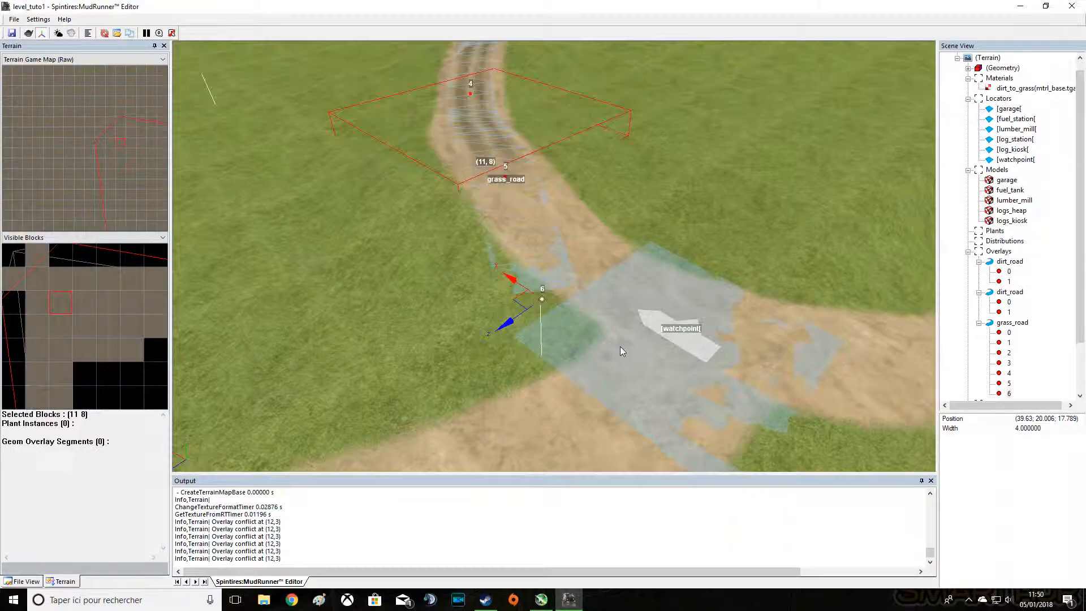
pyautogui.moveTo(526, 297); pyautogui.dragTo(656, 311)
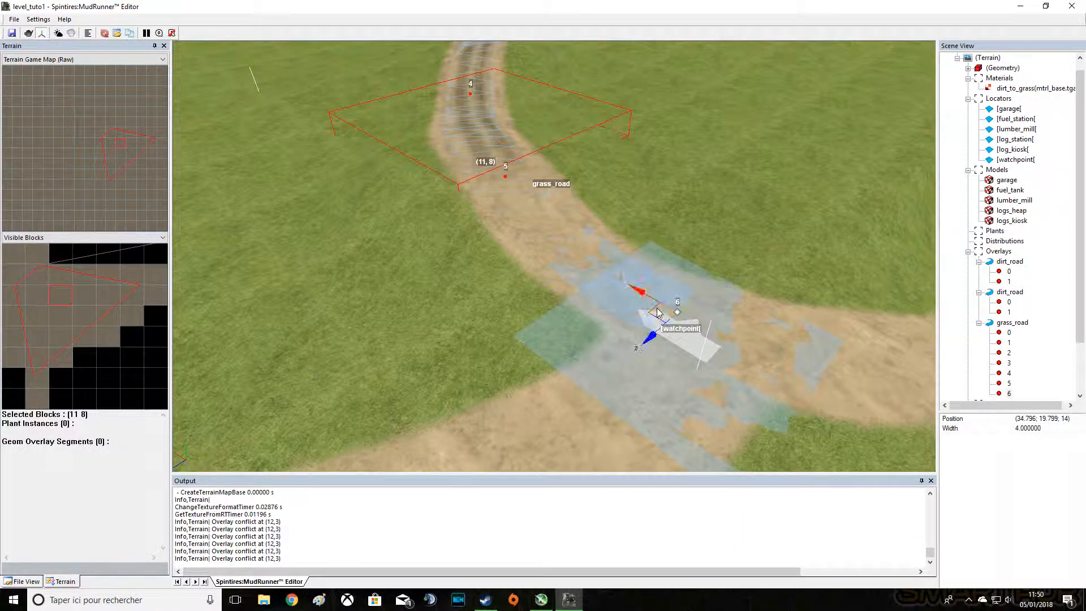
pyautogui.scroll(-3, 626, 287)
# Add two points after grass_road point 6 past the watchpoint, at about (26.1, 19.2, 9.3) and (21.2, 16.4, 0.1)
pyautogui.rightClick(601, 264)
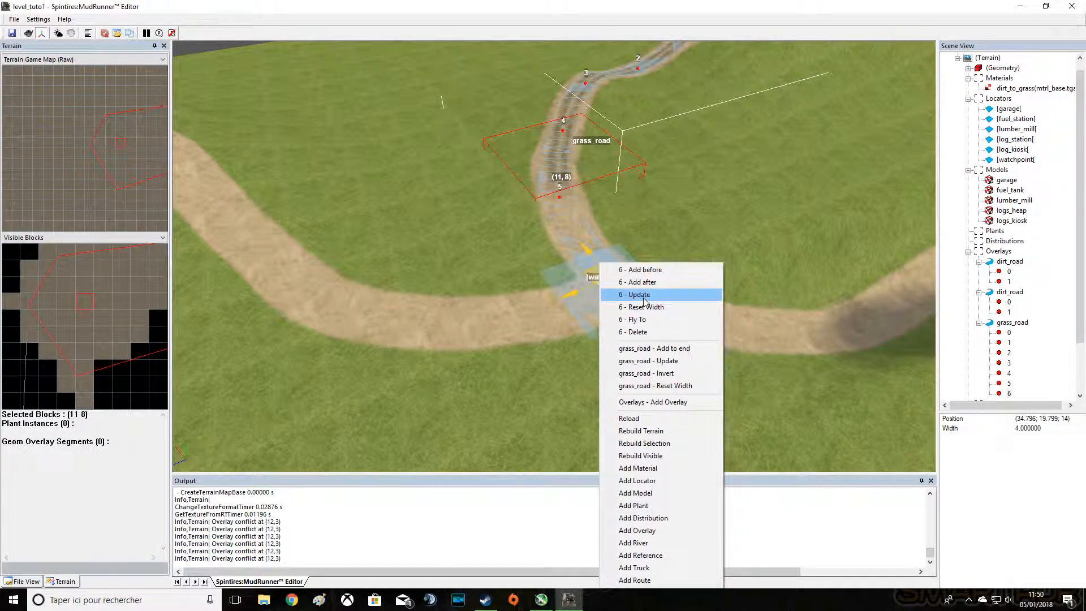
pyautogui.click(643, 282)
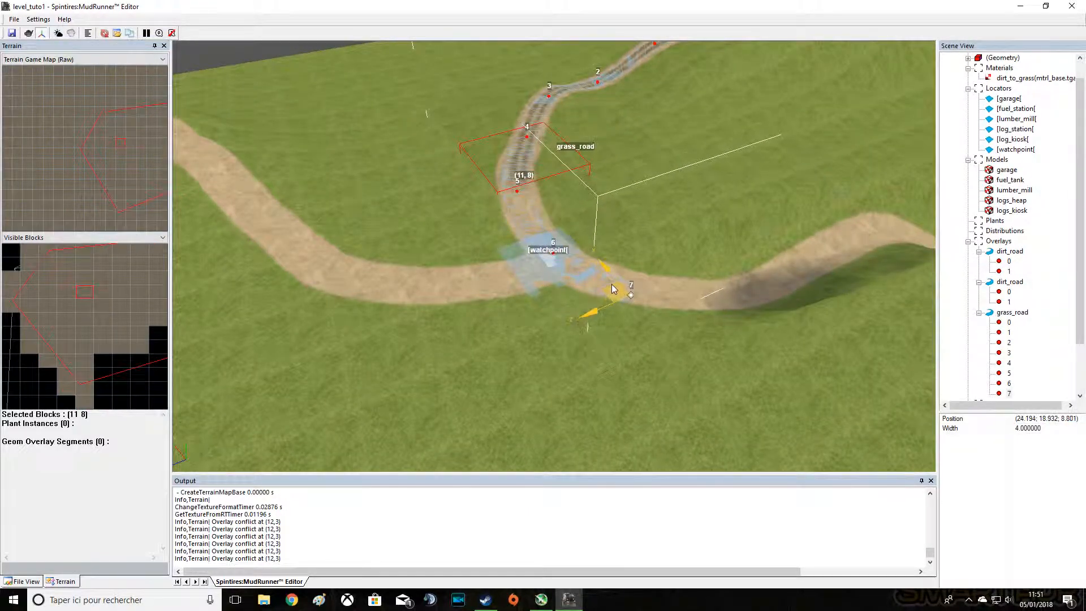
pyautogui.scroll(5, 538, 250)
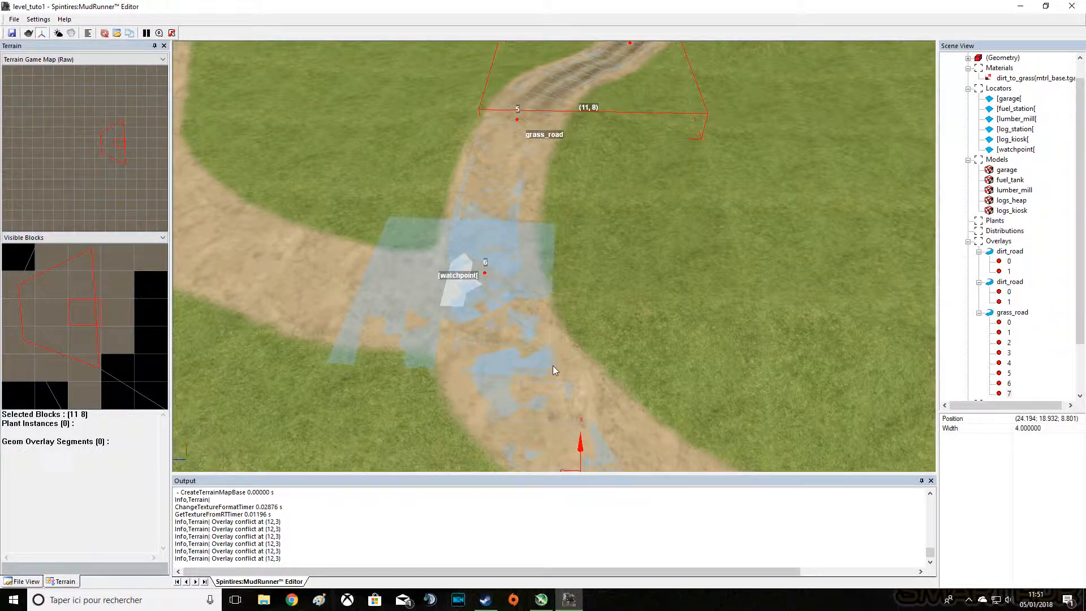
pyautogui.scroll(-5, 545, 359)
pyautogui.rightClick(598, 277)
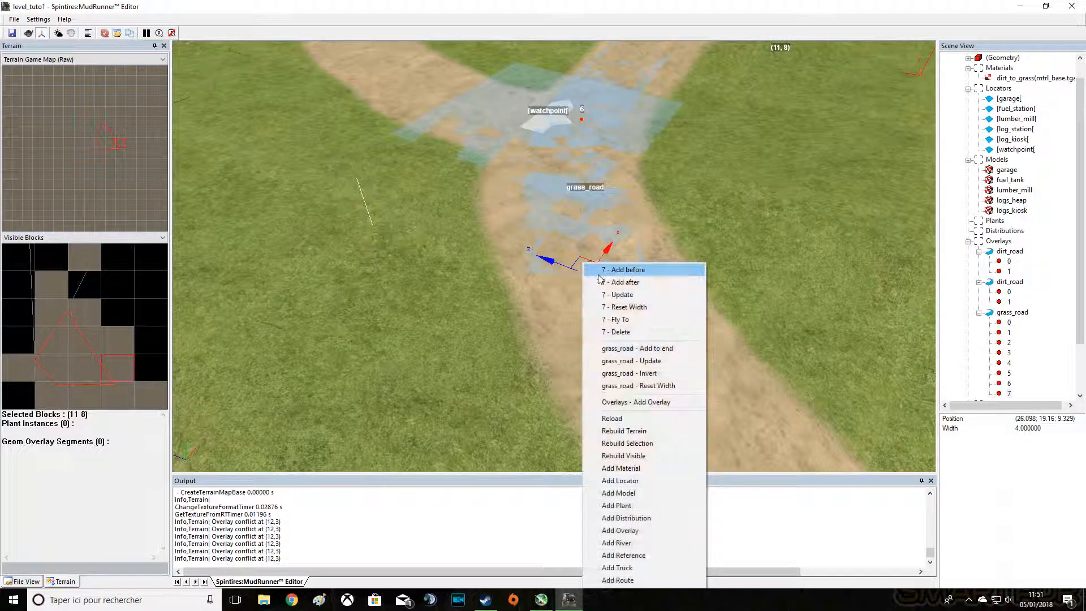
pyautogui.click(609, 282)
pyautogui.moveTo(540, 271); pyautogui.dragTo(608, 278)
# Add a point after grass_road point 8, placing it on the track beside the slope at about (20.4, 13.4, -11.1)
pyautogui.rightClick(599, 303)
pyautogui.click(634, 285)
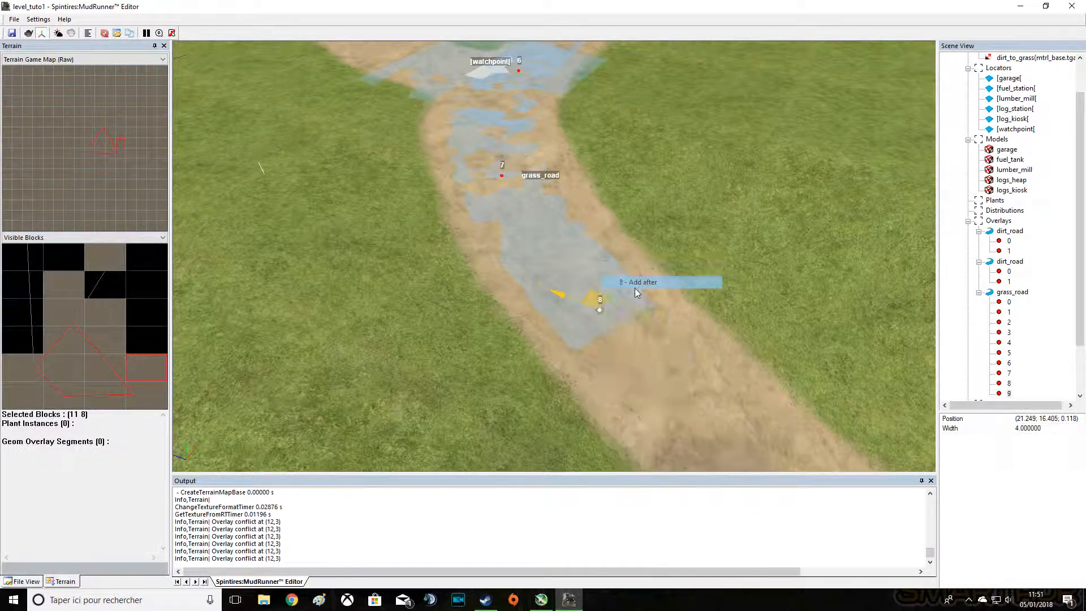
pyautogui.scroll(-5, 647, 321)
pyautogui.moveTo(646, 321); pyautogui.dragTo(620, 281, button='middle')
pyautogui.moveTo(620, 280); pyautogui.dragTo(645, 348)
pyautogui.moveTo(645, 347); pyautogui.dragTo(636, 412, button='middle')
pyautogui.scroll(3, 636, 412)
# Add a point after grass_road point 9, placing it further along the track at about (19.1, 16, -30.1)
pyautogui.rightClick(584, 249)
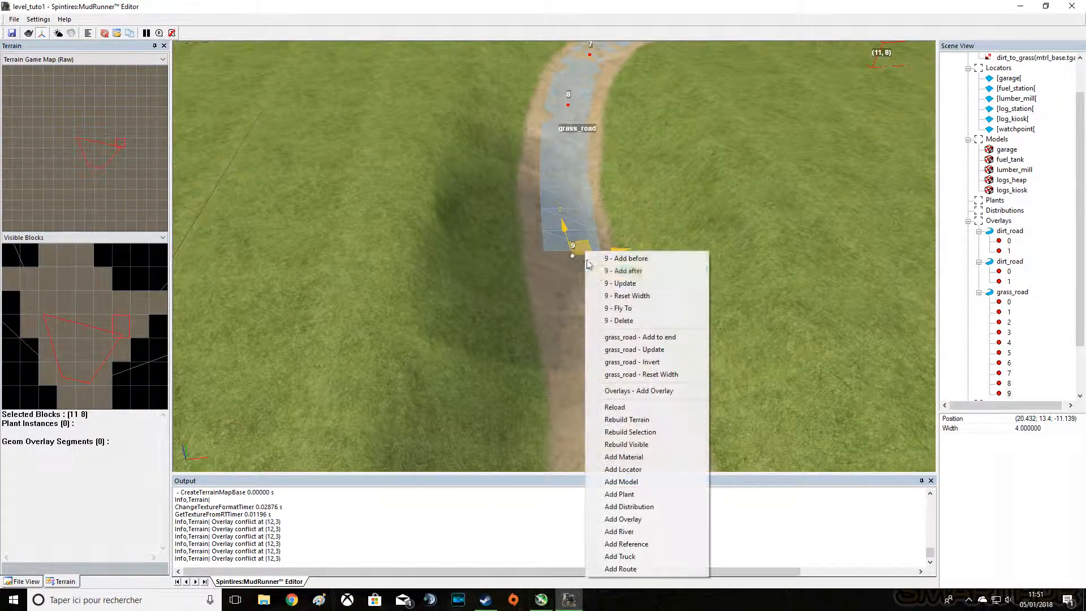
pyautogui.click(603, 272)
pyautogui.moveTo(591, 328); pyautogui.dragTo(602, 432)
pyautogui.scroll(-3, 602, 432)
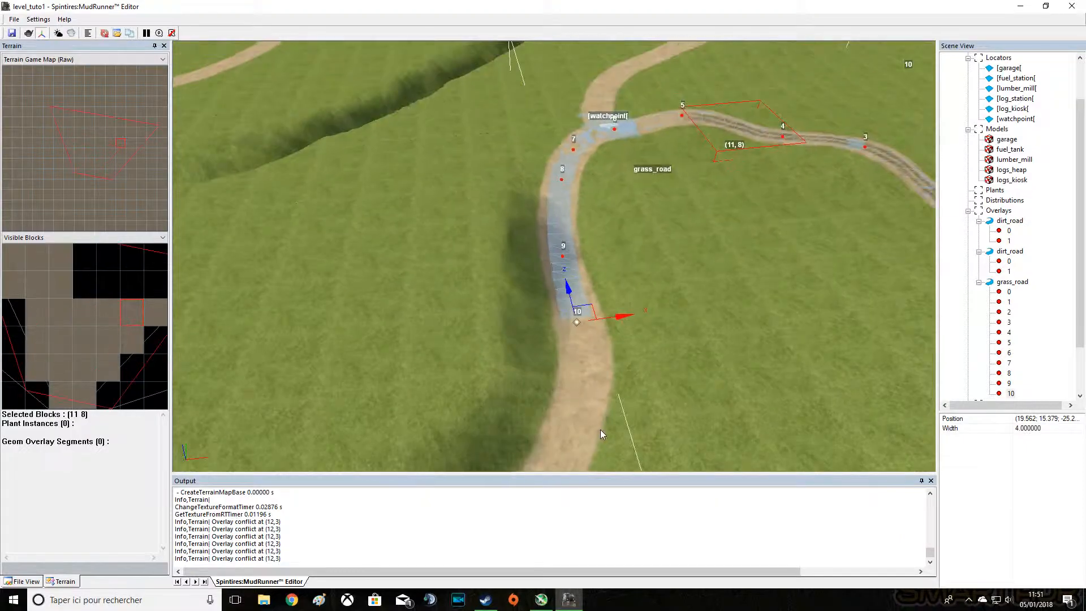
pyautogui.moveTo(586, 320); pyautogui.dragTo(591, 348)
# Add two points after grass_road point 10 around the sharp bend, placing the second at about (2.8, 12.4, -48.7)
pyautogui.rightClick(592, 348)
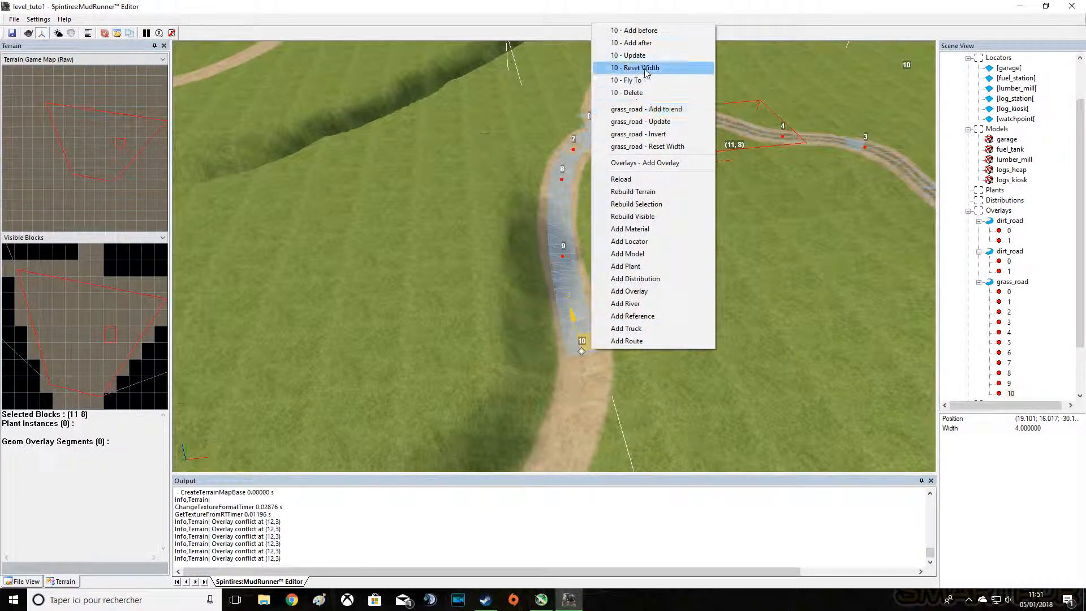
pyautogui.click(616, 41)
pyautogui.moveTo(566, 284); pyautogui.dragTo(548, 293)
pyautogui.rightClick(548, 296)
pyautogui.click(588, 282)
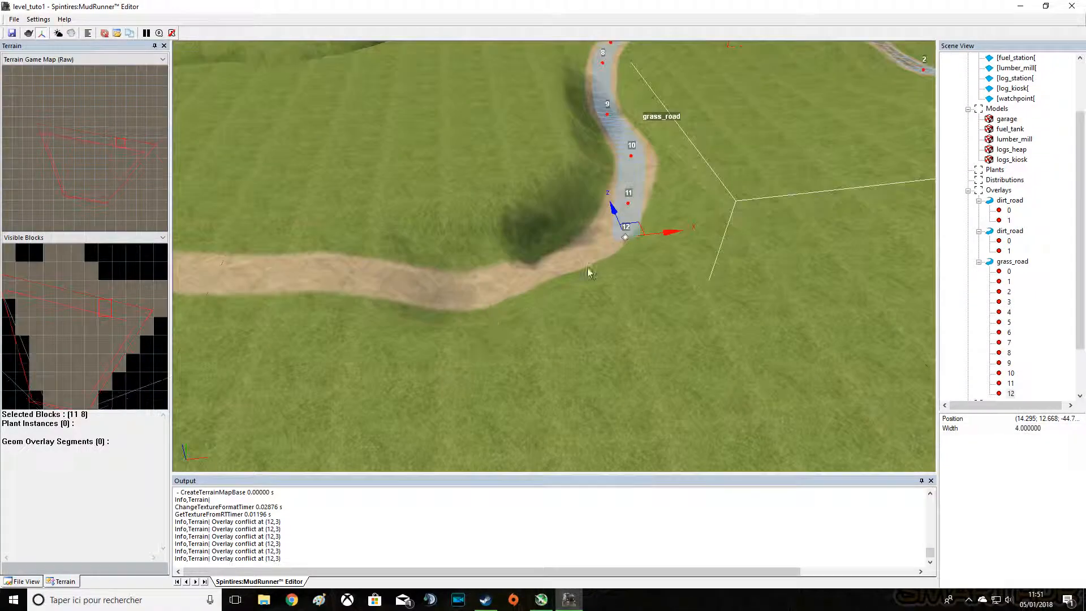
pyautogui.moveTo(632, 233); pyautogui.dragTo(550, 264)
pyautogui.scroll(3, 571, 290)
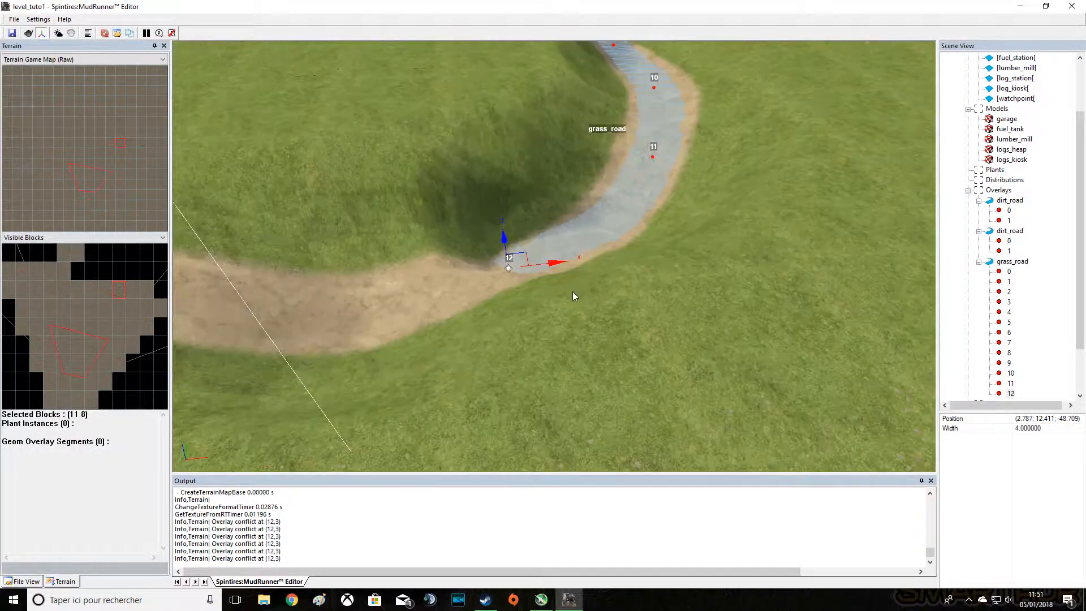
# Add a point after grass_road point 12, placing it beyond the sharp bend at about (-14, 16.3, -52.6)
pyautogui.keyDown('alt'); pyautogui.moveTo(573, 292); pyautogui.dragTo(520, 302, button='middle'); pyautogui.keyUp('alt')
pyautogui.rightClick(423, 312)
pyautogui.click(467, 283)
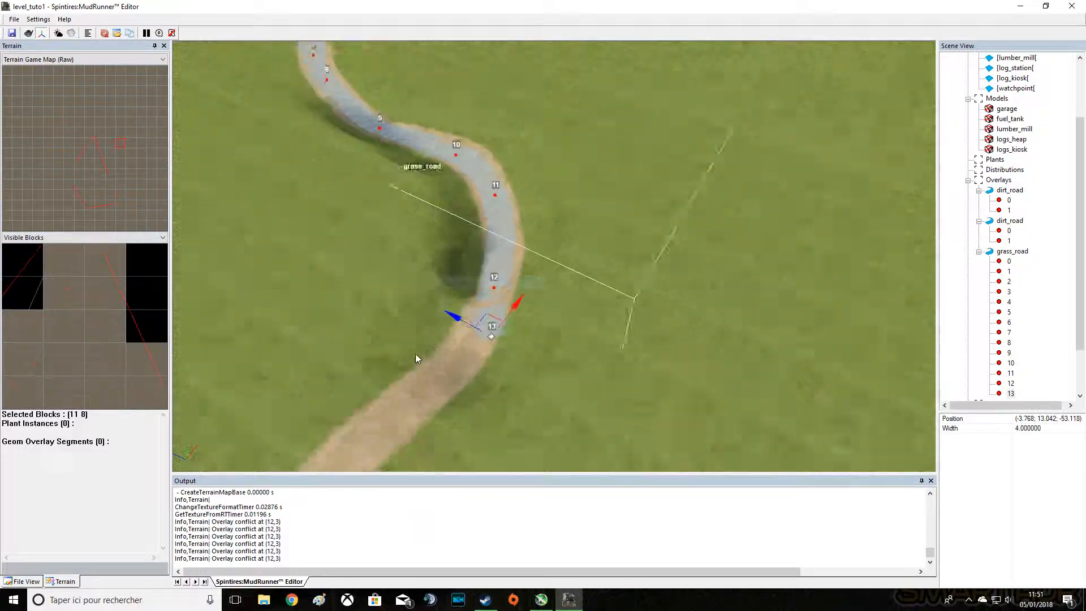
pyautogui.scroll(3, 416, 355)
pyautogui.moveTo(595, 262); pyautogui.dragTo(536, 354)
# Add a point after grass_road point 13, placing it on the track at about (-29.2, 20.1, -52)
pyautogui.rightClick(538, 352)
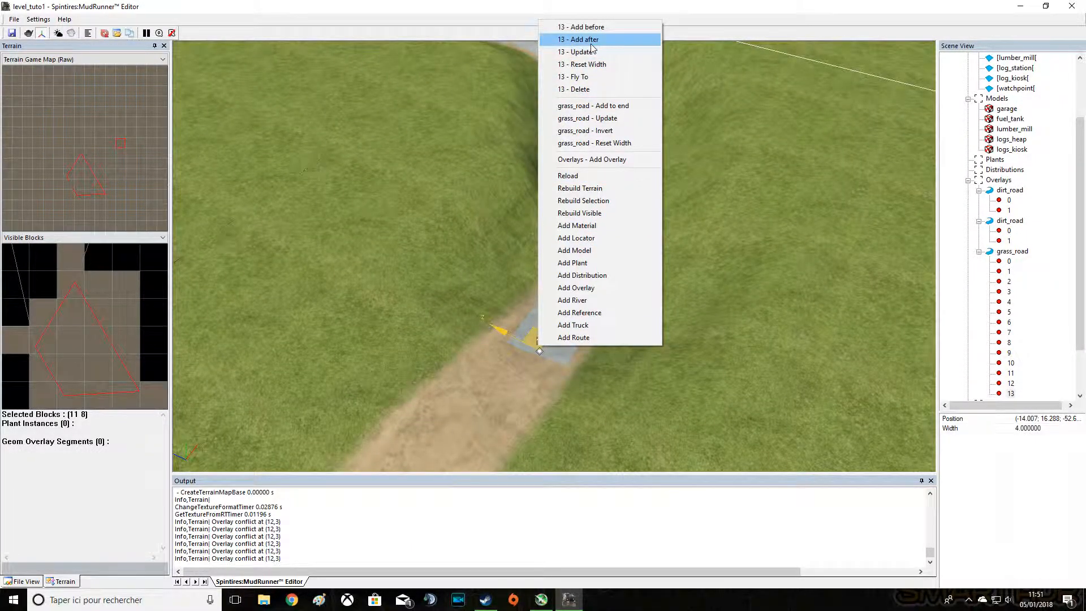
pyautogui.click(580, 39)
pyautogui.scroll(-3, 528, 339)
pyautogui.scroll(2, 509, 317)
pyautogui.moveTo(500, 310); pyautogui.dragTo(457, 362)
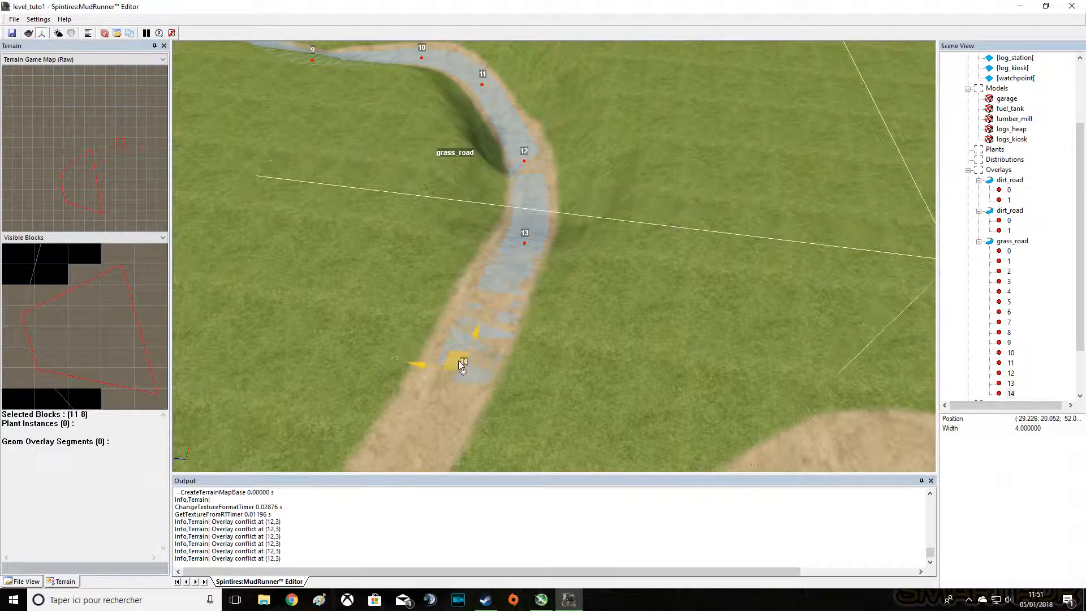
# Add a point after grass_road point 14, placing it where the track forks at about (-43.7, 20.1, -47.1)
pyautogui.scroll(-3, 457, 363)
pyautogui.scroll(3, 591, 213)
pyautogui.rightClick(590, 214)
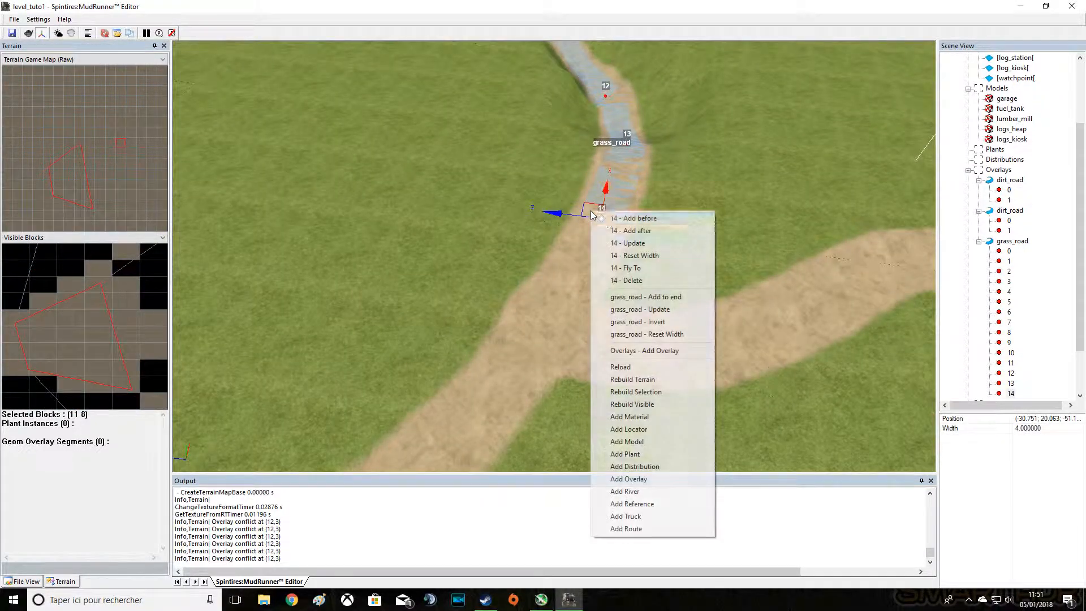
pyautogui.click(611, 231)
pyautogui.moveTo(560, 286); pyautogui.dragTo(517, 328)
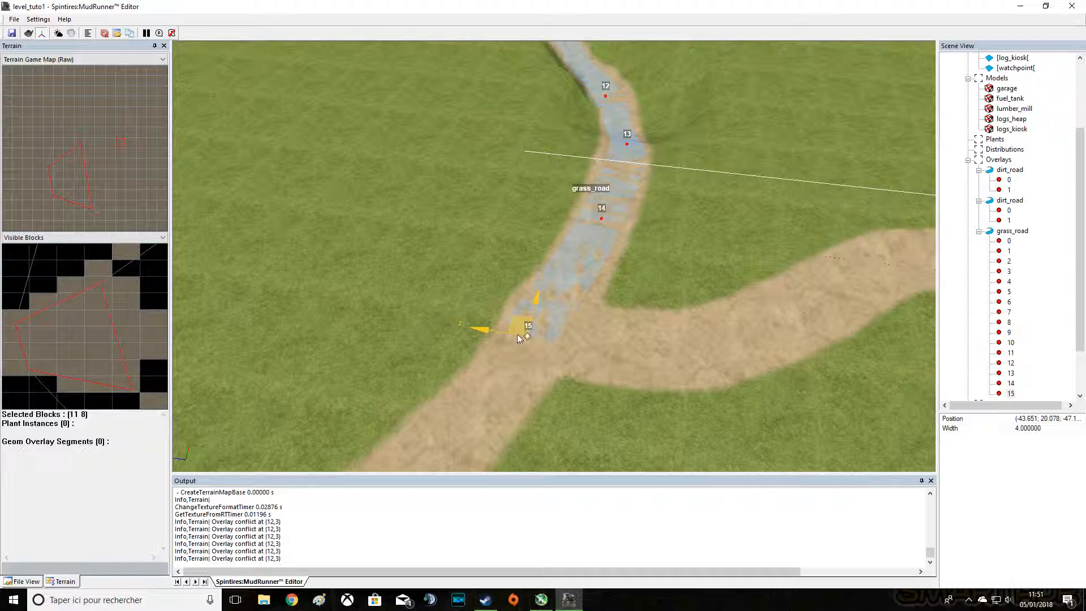
# Add two points after grass_road point 15 along the fork's lumber mill branch, placing the second at about (-39.5, 20.1, -64.6)
pyautogui.scroll(-6, 517, 328)
pyautogui.scroll(6, 526, 321)
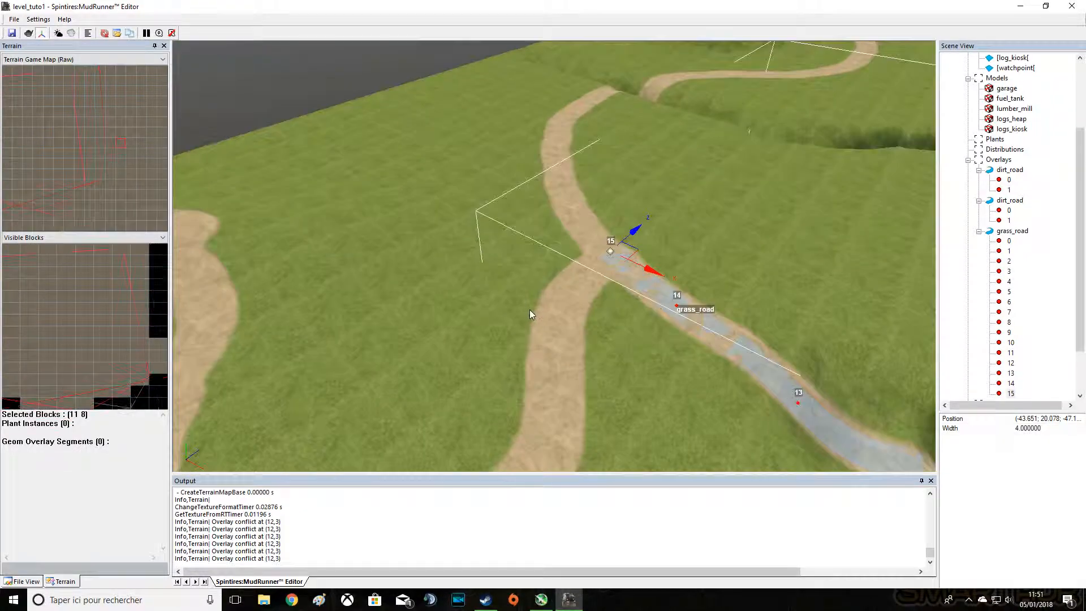
pyautogui.moveTo(639, 267); pyautogui.dragTo(559, 335)
pyautogui.rightClick(650, 263)
pyautogui.click(660, 281)
pyautogui.rightClick(596, 280)
pyautogui.click(650, 282)
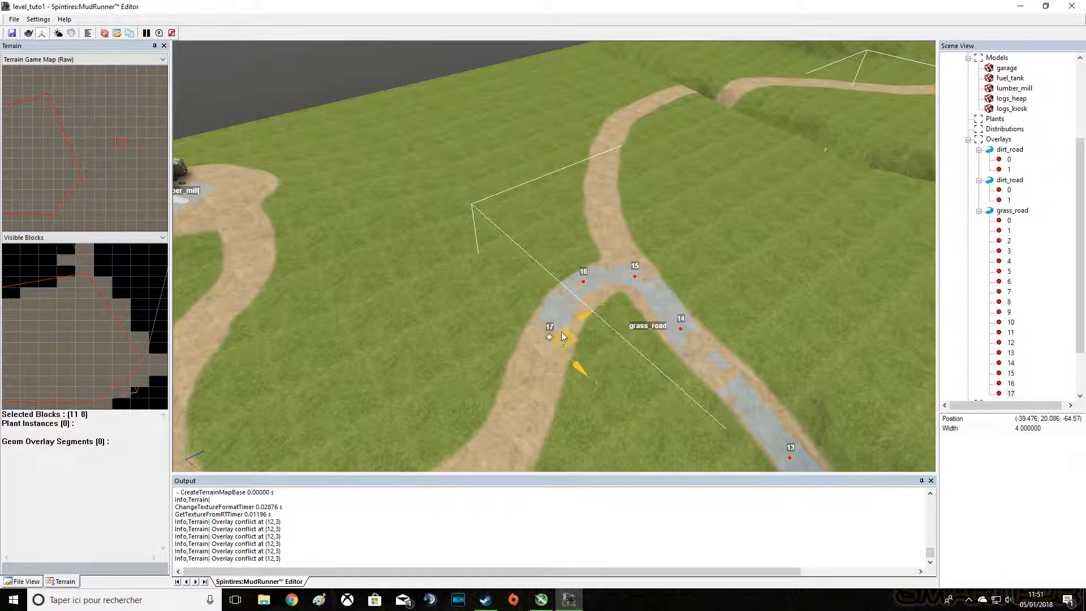
# Reposition grass_road point 16 to about (-43.3, 20.1, -55.1) and point 15 to about (-41.4, 20.1, -50.4) to smooth the fork
pyautogui.scroll(4, 661, 355)
pyautogui.click(517, 219)
pyautogui.moveTo(528, 219); pyautogui.dragTo(537, 225)
pyautogui.keyDown('alt'); pyautogui.moveTo(527, 249); pyautogui.dragTo(643, 255, button='middle'); pyautogui.keyUp('alt')
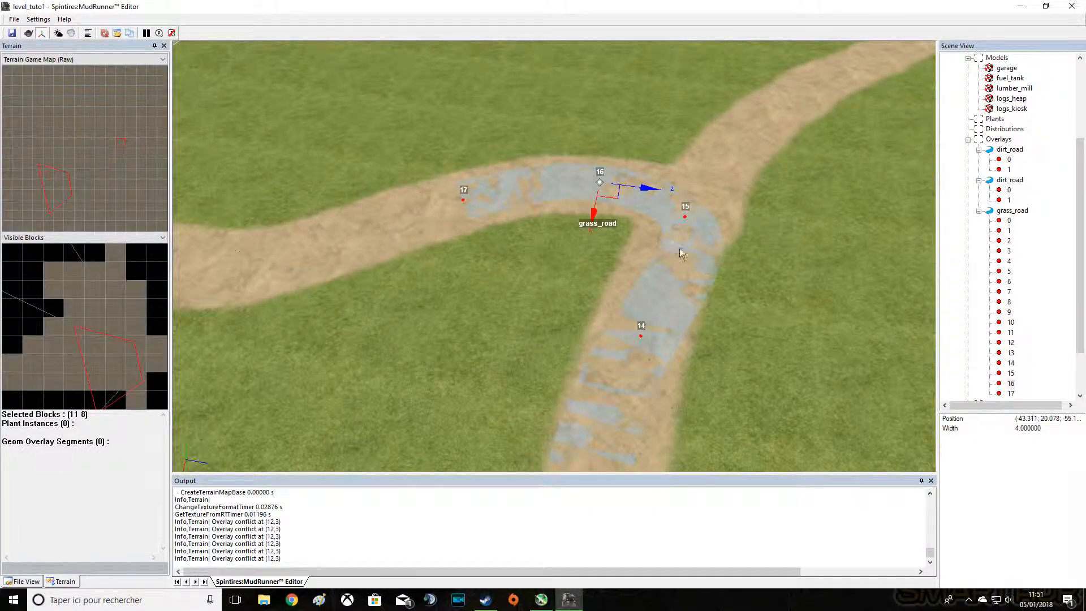
pyautogui.click(685, 218)
pyautogui.moveTo(686, 223); pyautogui.dragTo(665, 215)
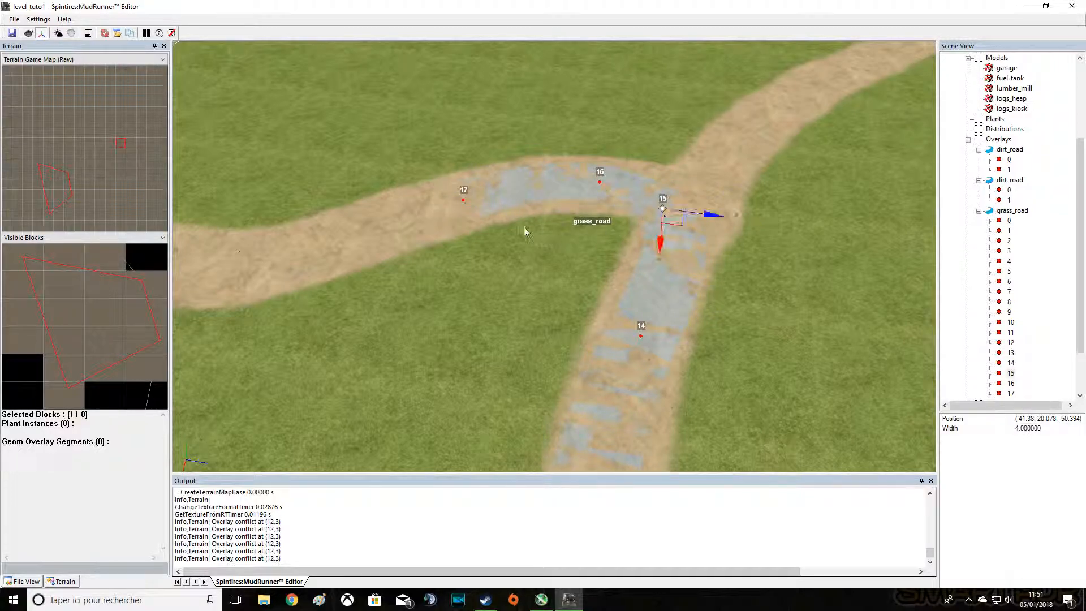
# Add two points after grass_road point 17, continuing the overlay around the wide bend toward the lumber mill
pyautogui.rightClick(376, 233)
pyautogui.click(399, 256)
pyautogui.scroll(-3, 328, 268)
pyautogui.moveTo(317, 265); pyautogui.dragTo(606, 243, button='middle')
pyautogui.moveTo(697, 259); pyautogui.dragTo(463, 160)
pyautogui.rightClick(463, 160)
pyautogui.click(487, 162)
pyautogui.moveTo(614, 189); pyautogui.dragTo(594, 249)
# Adjust grass_road point 18 so it sits centred in the wide bend at about (-30.8, 20.1, -89.9)
pyautogui.moveTo(594, 249); pyautogui.dragTo(764, 220, button='middle')
pyautogui.scroll(-4, 770, 215)
pyautogui.scroll(2, 691, 317)
pyautogui.click(566, 276)
pyautogui.moveTo(581, 272); pyautogui.dragTo(575, 274)
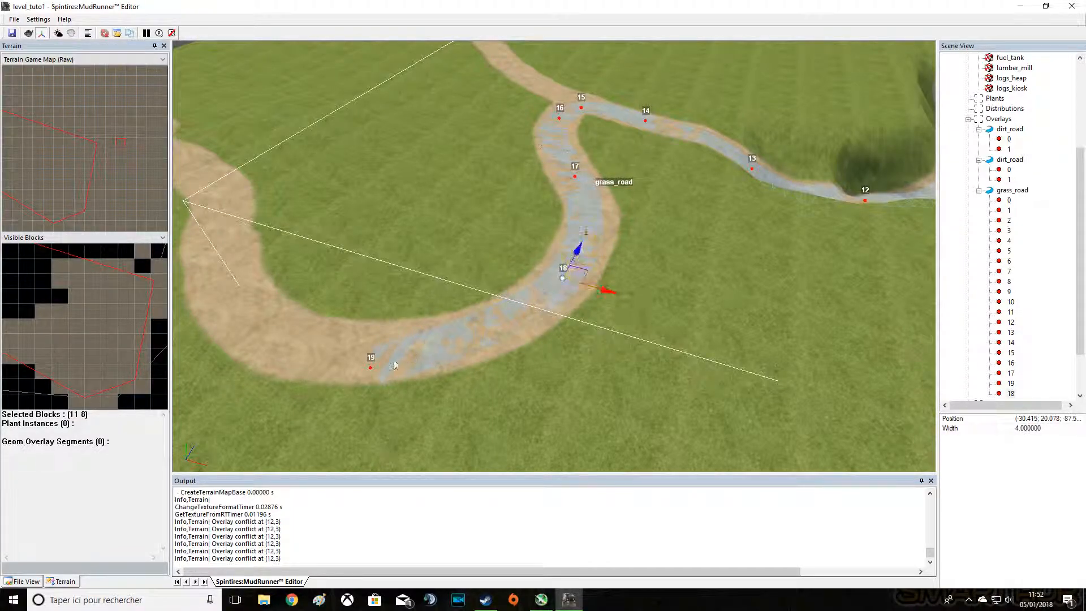
pyautogui.click(371, 368)
pyautogui.moveTo(376, 351); pyautogui.dragTo(626, 242, button='middle')
pyautogui.click(759, 187)
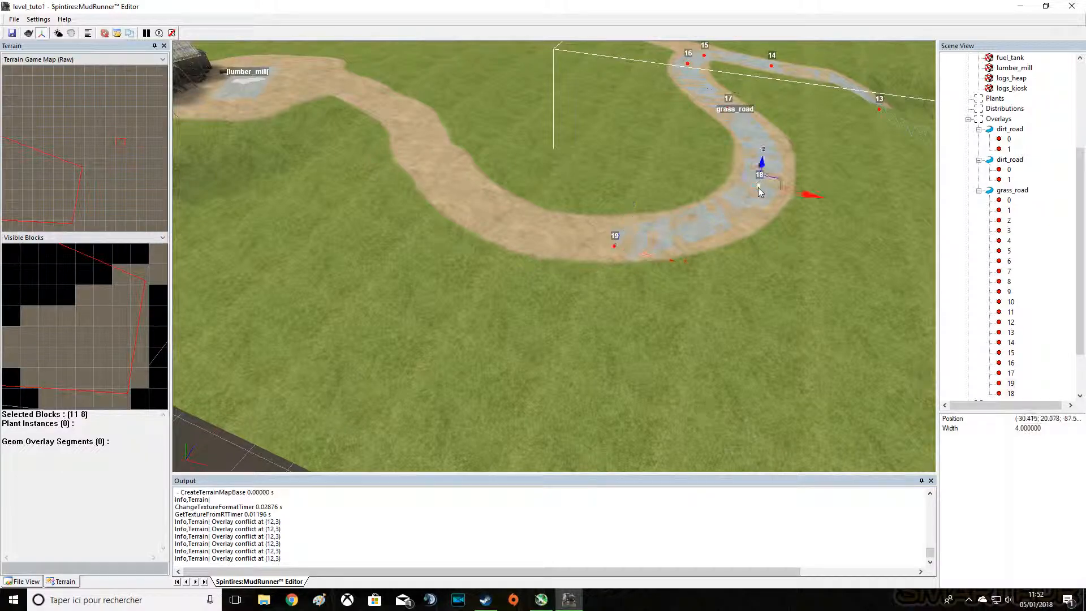
pyautogui.moveTo(764, 189); pyautogui.dragTo(760, 197)
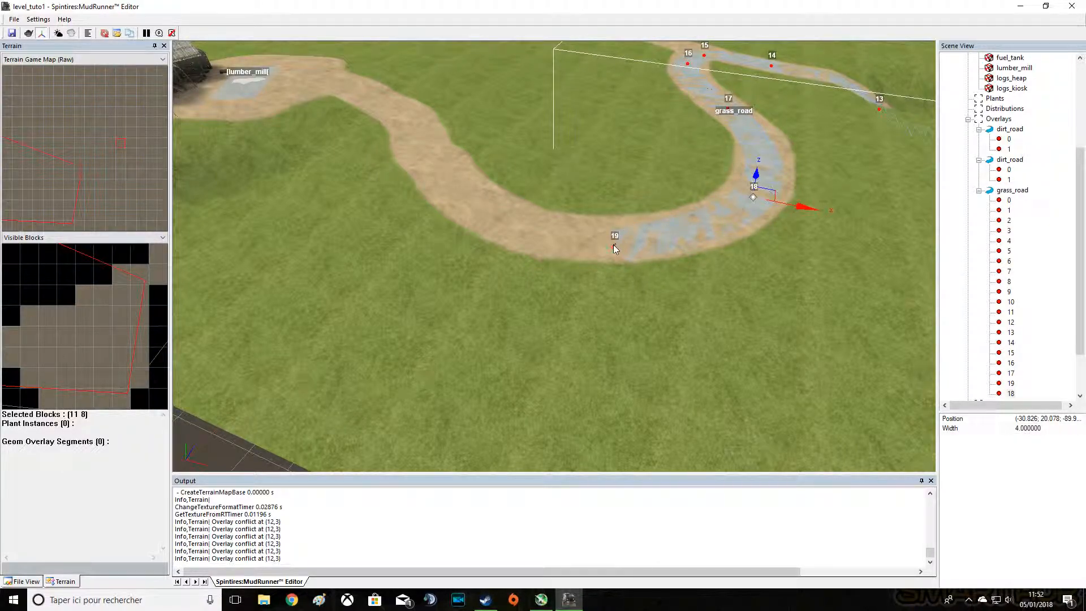
# Shift grass_road point 19 to about (-42.2, 20.2, -102) and add a point after it at about (-54.3, 21.1, -103)
pyautogui.click(622, 241)
pyautogui.rightClick(622, 240)
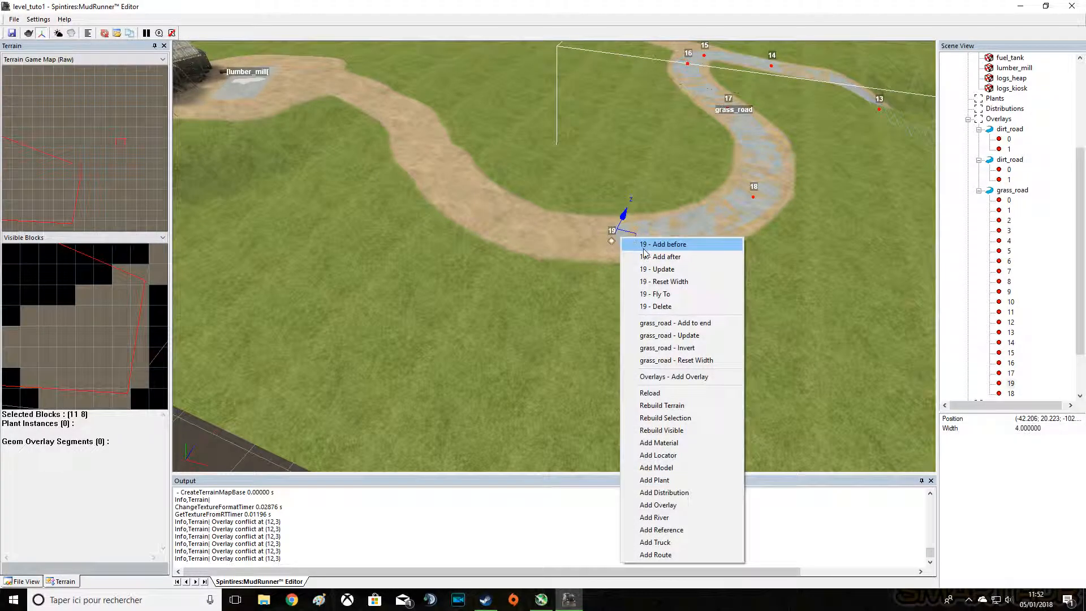
pyautogui.click(646, 256)
pyautogui.moveTo(532, 261); pyautogui.dragTo(489, 215)
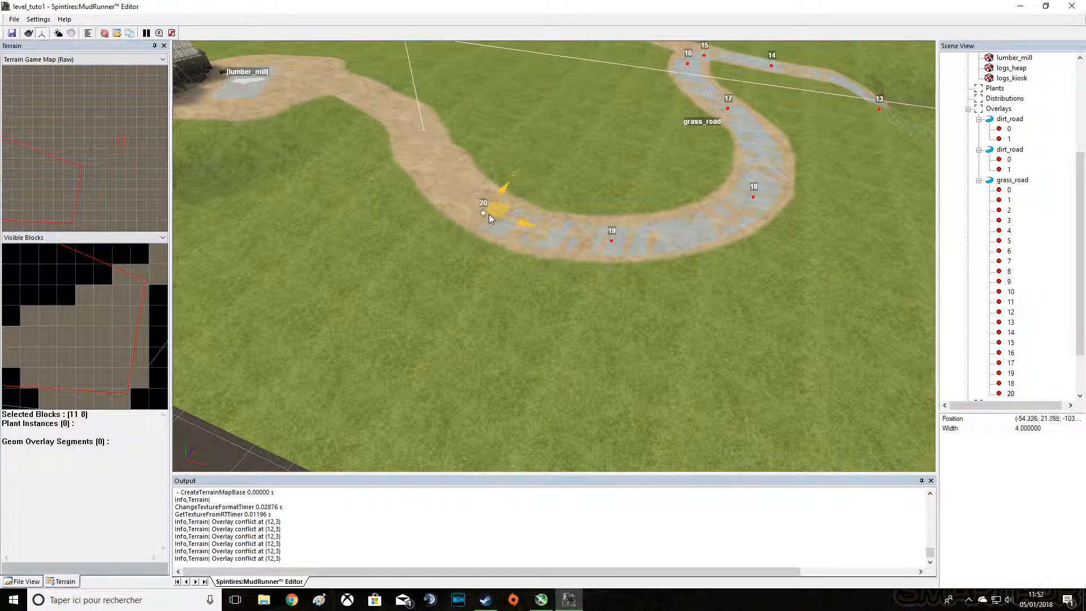
# Add a point after grass_road point 20, placing it on the approach to the lumber mill at about (-69, 21.7, -93.3)
pyautogui.rightClick(495, 210)
pyautogui.click(521, 227)
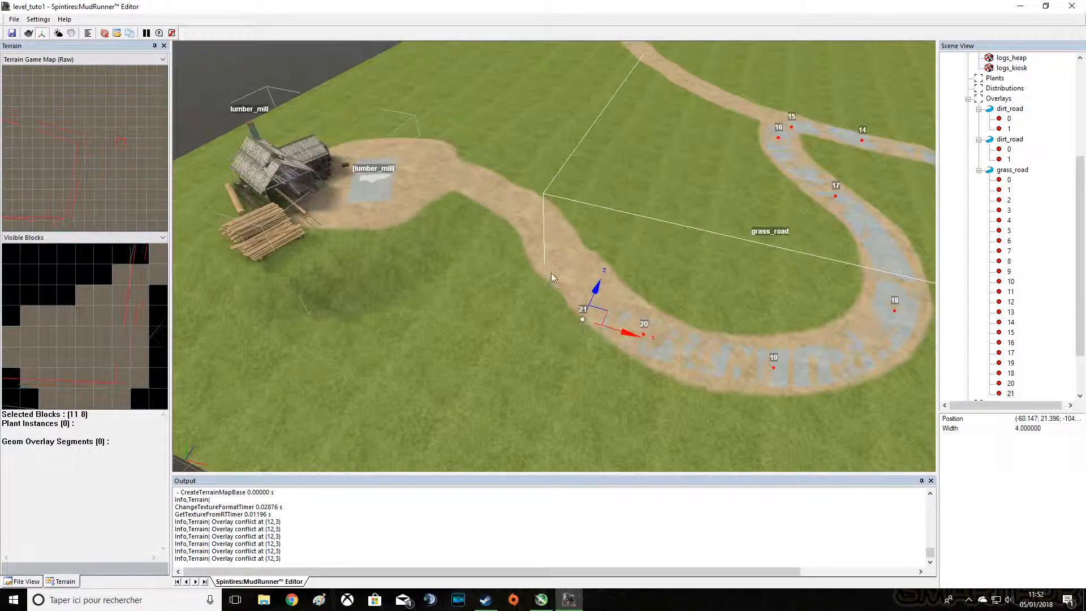
pyautogui.moveTo(588, 321); pyautogui.dragTo(548, 236)
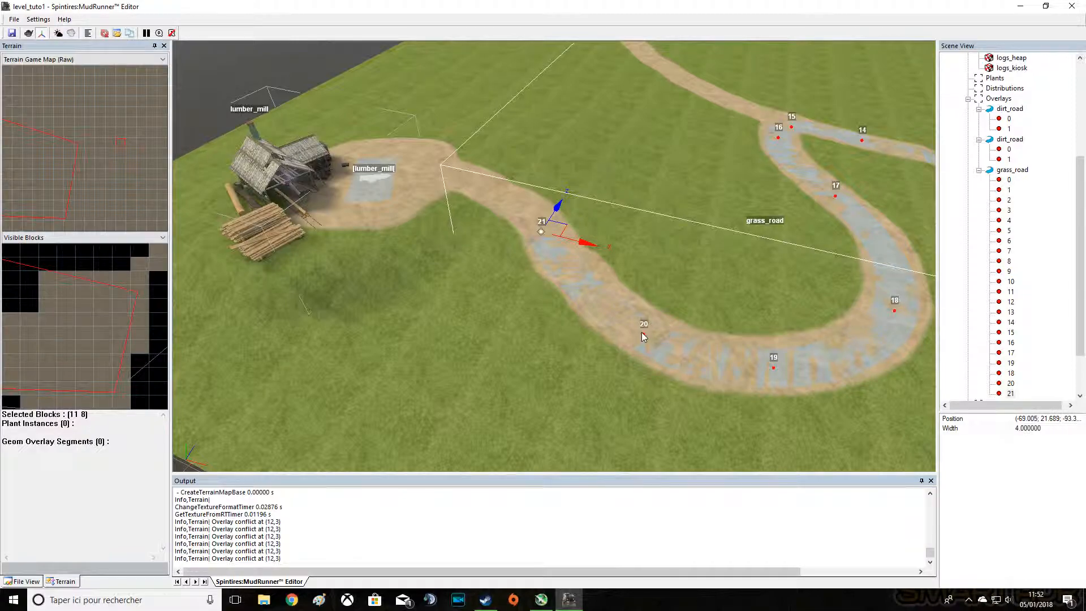
# Fine-tune grass_road points 20 and 21 along the track centre and deselect the overlay
pyautogui.moveTo(651, 331); pyautogui.dragTo(653, 323)
pyautogui.moveTo(542, 236); pyautogui.dragTo(543, 231, button='right')
pyautogui.moveTo(547, 231); pyautogui.dragTo(549, 226)
pyautogui.click(596, 205)
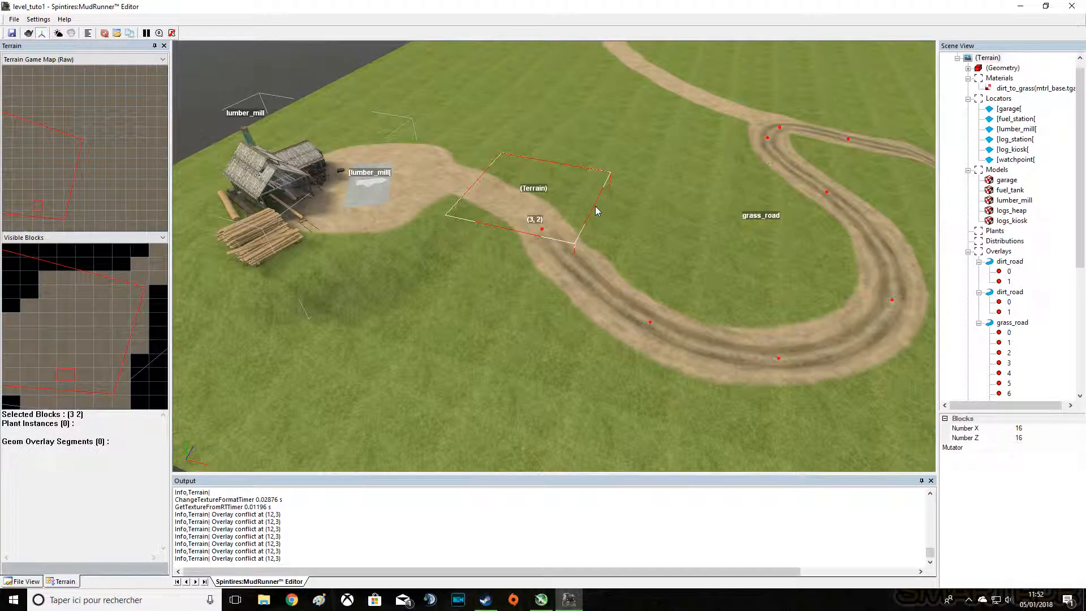
# Examine the grass_road overlay from the lumber mill back to the garage and the bare track to the fuel station
pyautogui.scroll(-3, 606, 237)
pyautogui.scroll(5, 716, 203)
pyautogui.scroll(-5, 716, 202)
pyautogui.scroll(6, 766, 205)
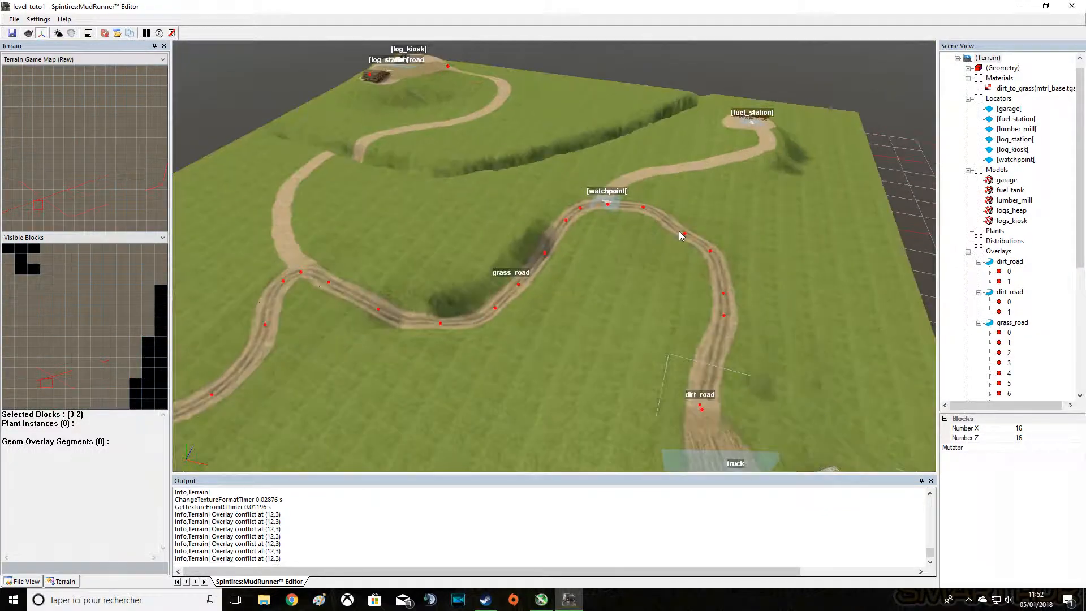
pyautogui.moveTo(572, 229); pyautogui.dragTo(637, 233, button='right')
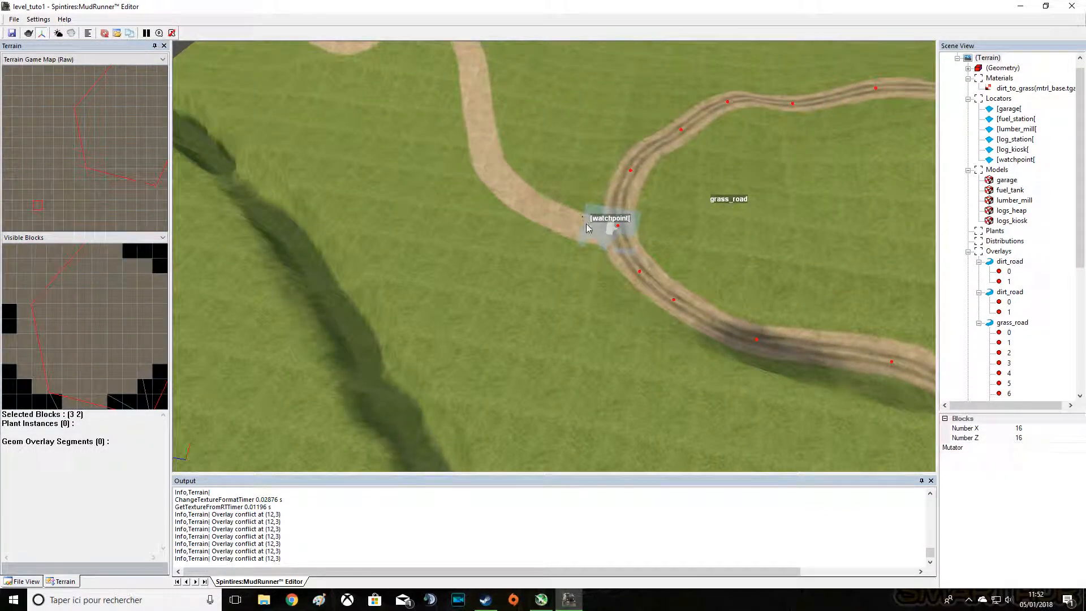
pyautogui.scroll(-3, 470, 126)
pyautogui.scroll(2, 661, 343)
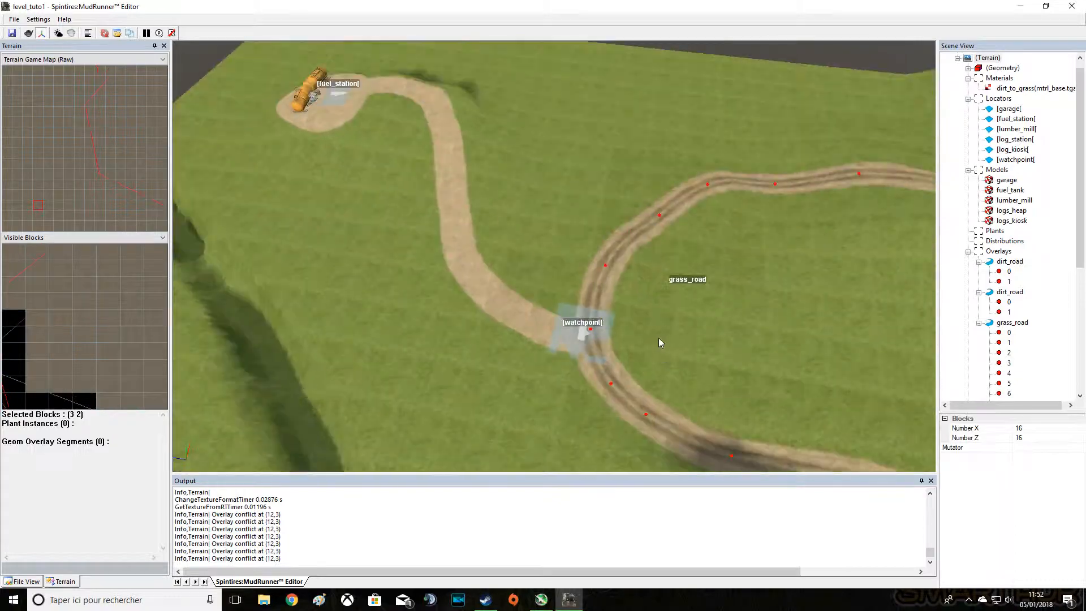
# Add a dirt_path overlay beside the watchpoint, with point 0 at about (32.1, 20.1, 21.1) and point 1 further up the fuel station track
pyautogui.moveTo(661, 342); pyautogui.dragTo(575, 306, button='right')
pyautogui.scroll(4, 563, 257)
pyautogui.rightClick(564, 252)
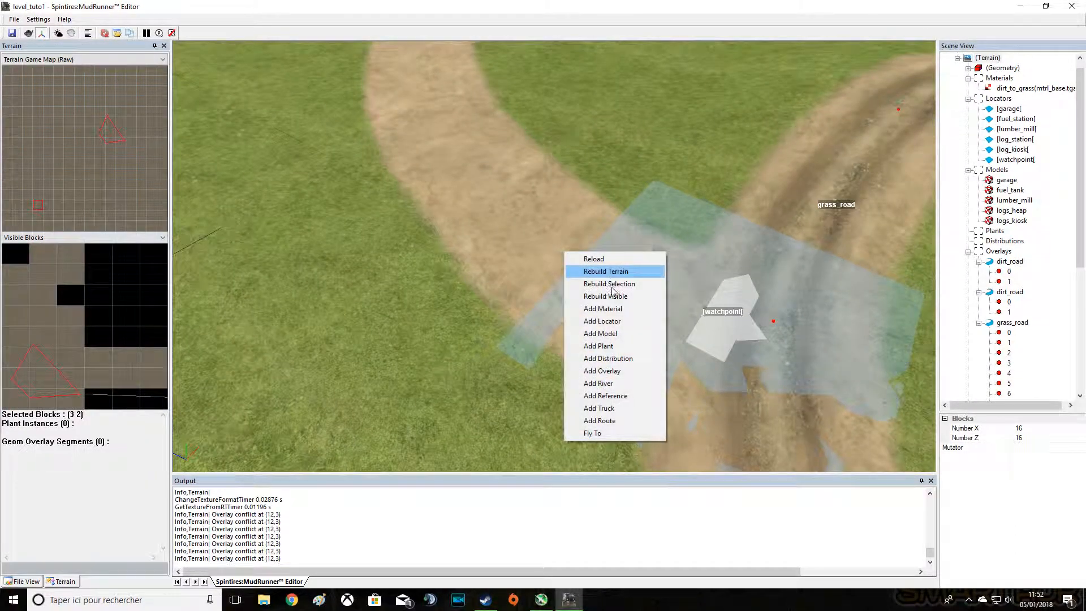
pyautogui.click(512, 177)
pyautogui.scroll(-6, 478, 102)
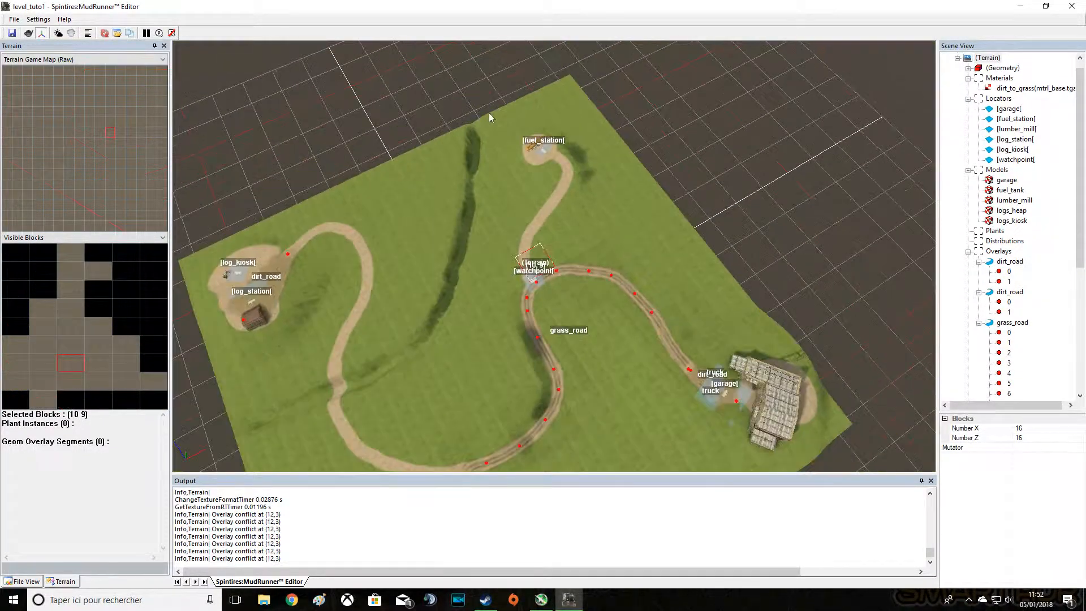
pyautogui.scroll(6, 521, 187)
pyautogui.rightClick(521, 183)
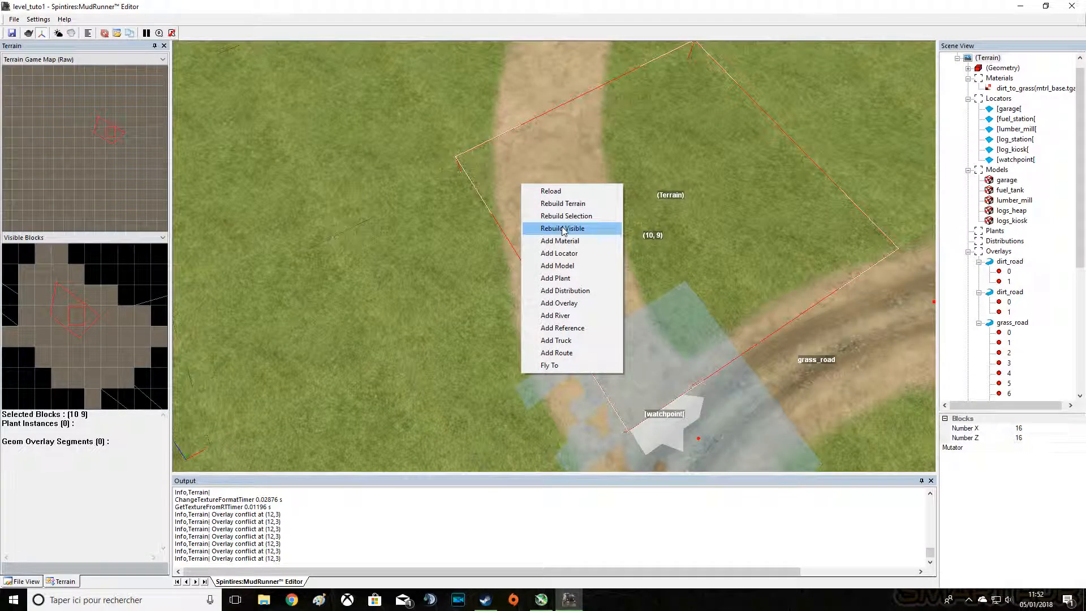
pyautogui.click(574, 305)
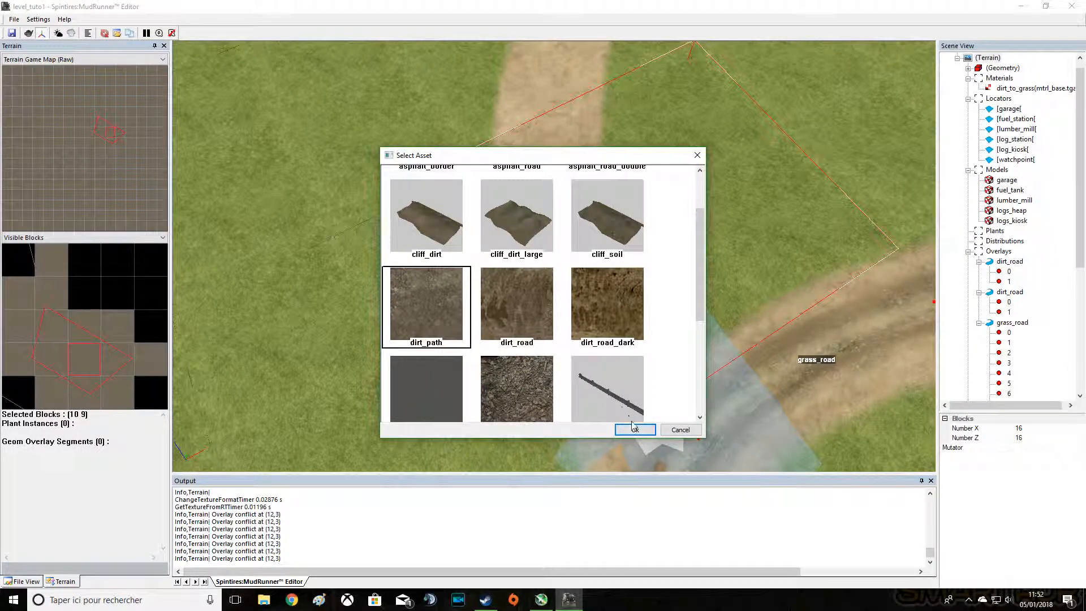
pyautogui.click(634, 429)
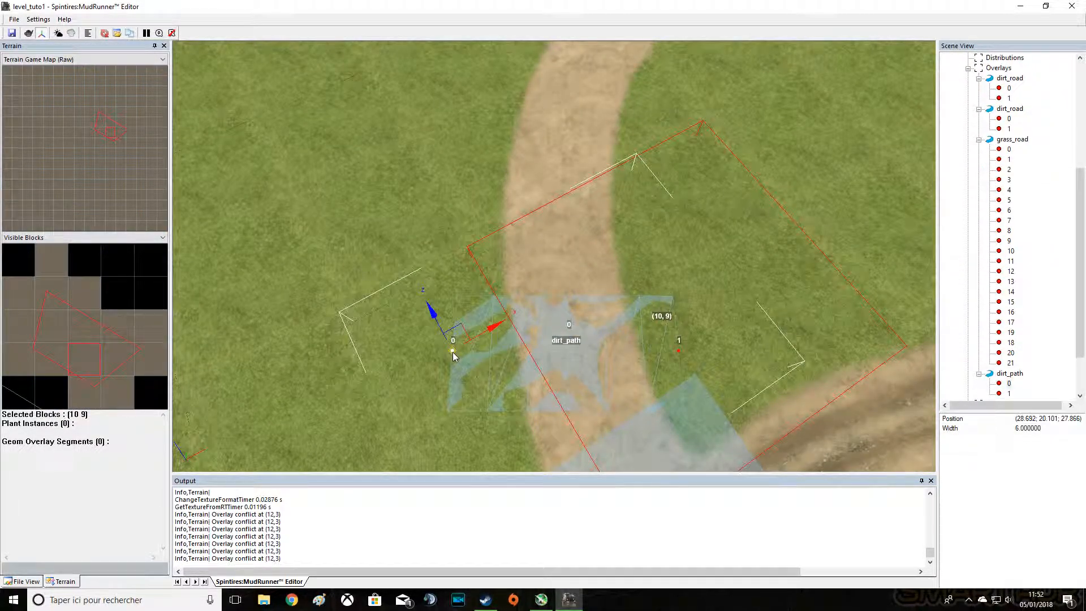
pyautogui.moveTo(454, 343); pyautogui.dragTo(577, 426)
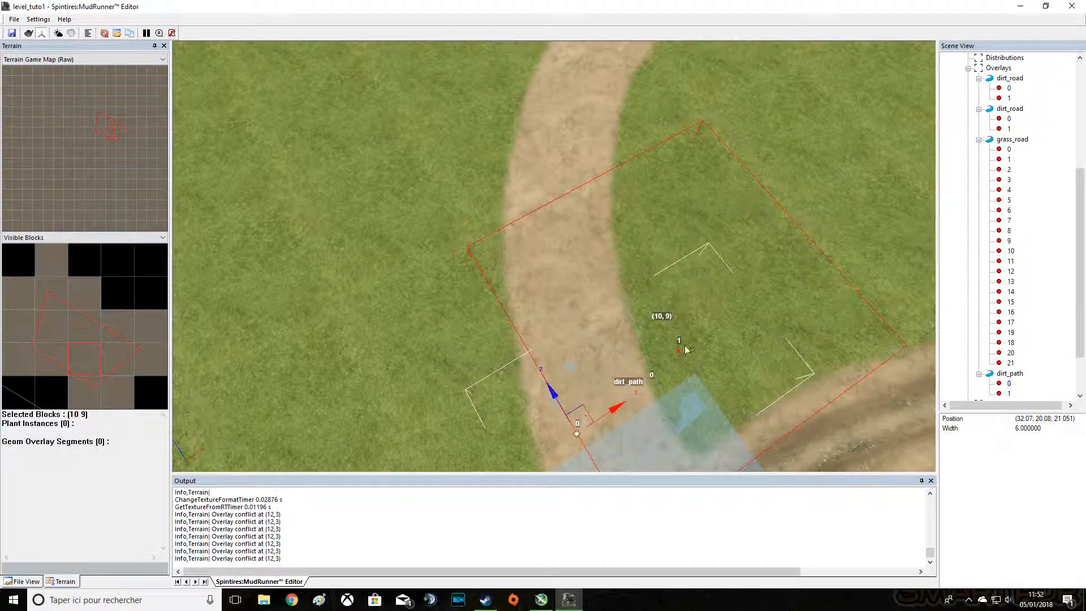
pyautogui.moveTo(679, 354); pyautogui.dragTo(564, 173)
# Add two points after dirt_path point 1, following the track toward the fuel station
pyautogui.rightClick(565, 168)
pyautogui.click(593, 191)
pyautogui.scroll(-3, 583, 185)
pyautogui.moveTo(546, 226); pyautogui.dragTo(577, 189)
pyautogui.rightClick(578, 189)
pyautogui.click(603, 203)
pyautogui.moveTo(629, 156); pyautogui.dragTo(639, 113)
# Add a point after dirt_path point 3, placing it on the track at about (74.7, 26, 53.1)
pyautogui.rightClick(640, 103)
pyautogui.click(668, 116)
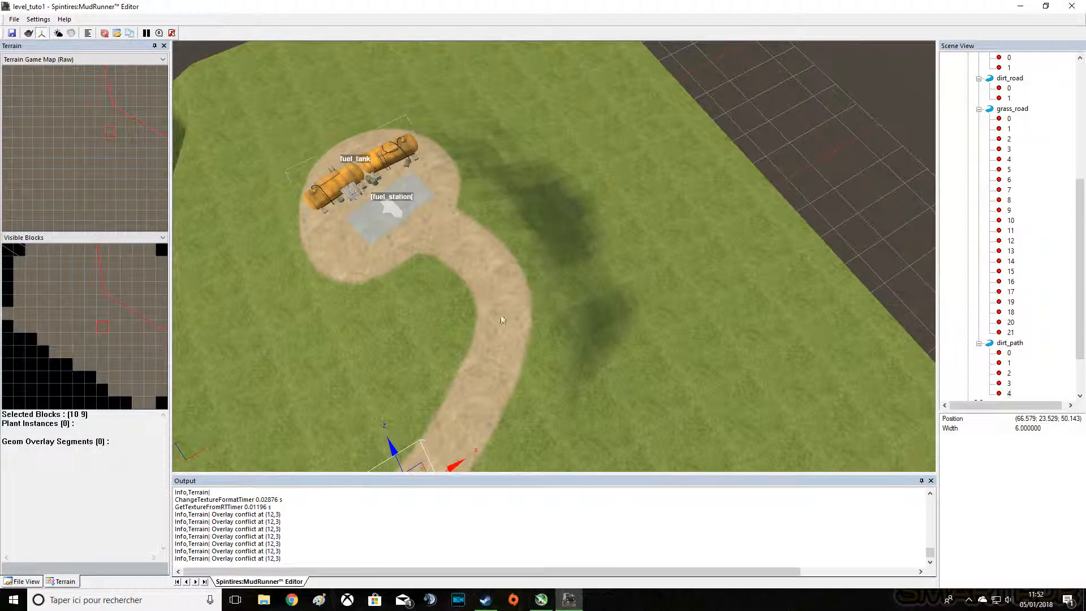
pyautogui.scroll(-3, 502, 320)
pyautogui.scroll(5, 447, 408)
pyautogui.moveTo(595, 242); pyautogui.dragTo(686, 117)
# Add two points after dirt_path point 4, placing the second at about (85.7, 27.9, 69.1) near the fuel station clearing
pyautogui.rightClick(686, 119)
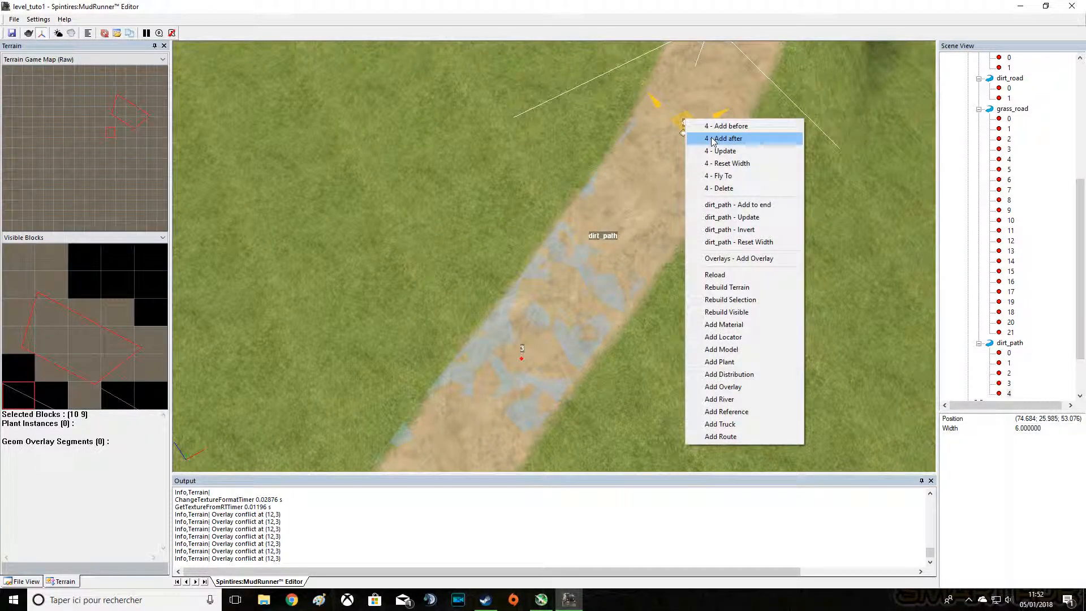
pyautogui.click(712, 138)
pyautogui.moveTo(607, 191); pyautogui.dragTo(603, 150)
pyautogui.rightClick(603, 149)
pyautogui.click(629, 168)
pyautogui.moveTo(603, 97); pyautogui.dragTo(550, 58)
# Add a final point after dirt_path point 6 at the fuel station clearing and deselect the overlay
pyautogui.rightClick(563, 67)
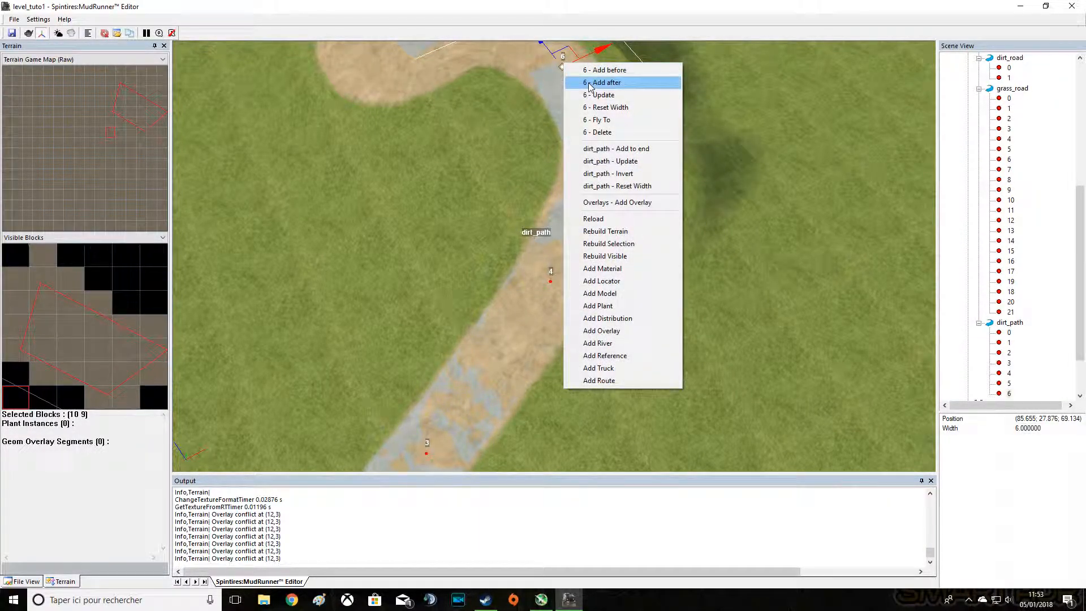
pyautogui.click(589, 82)
pyautogui.moveTo(497, 219); pyautogui.dragTo(479, 238)
pyautogui.click(577, 220)
# Move the dirt_path's starting point into the watchpoint area so the overlay meets the grass_road, and deselect it
pyautogui.scroll(5, 537, 347)
pyautogui.moveTo(521, 292); pyautogui.dragTo(601, 312, button='middle')
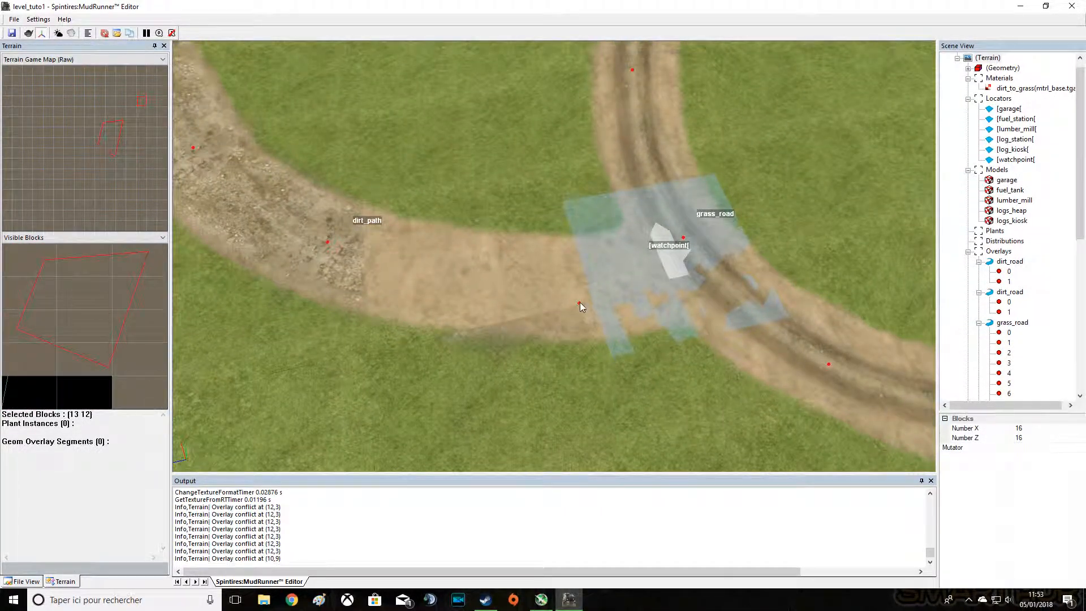
pyautogui.click(580, 303)
pyautogui.moveTo(574, 295); pyautogui.dragTo(626, 278)
pyautogui.click(582, 276)
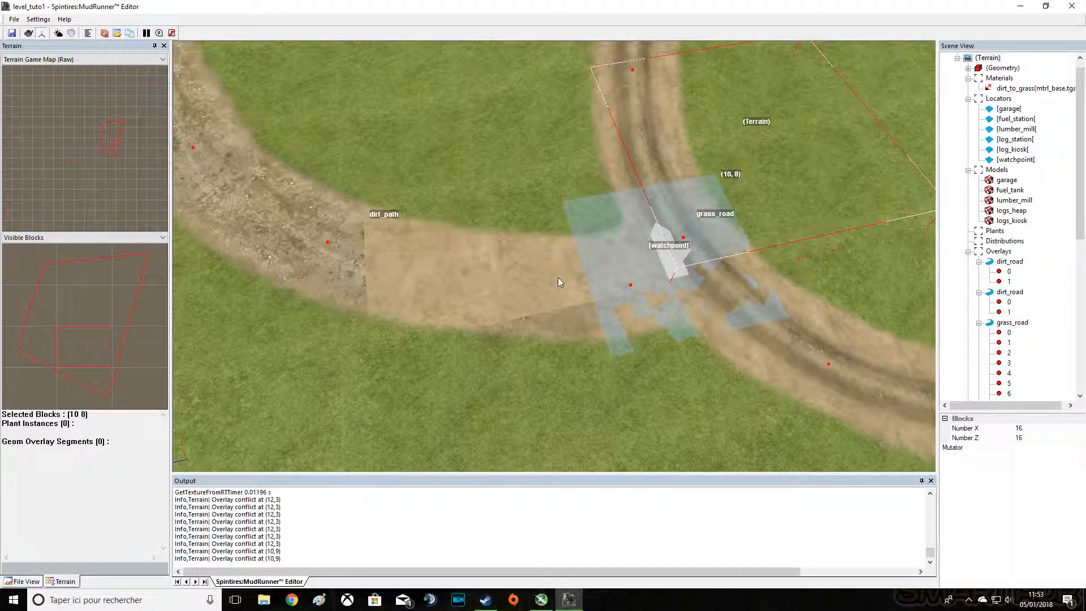
# Examine the laid overlays and the bare track from the grass_road fork across the ravine to the log station
pyautogui.scroll(-5, 579, 274)
pyautogui.moveTo(580, 274); pyautogui.dragTo(737, 144, button='middle')
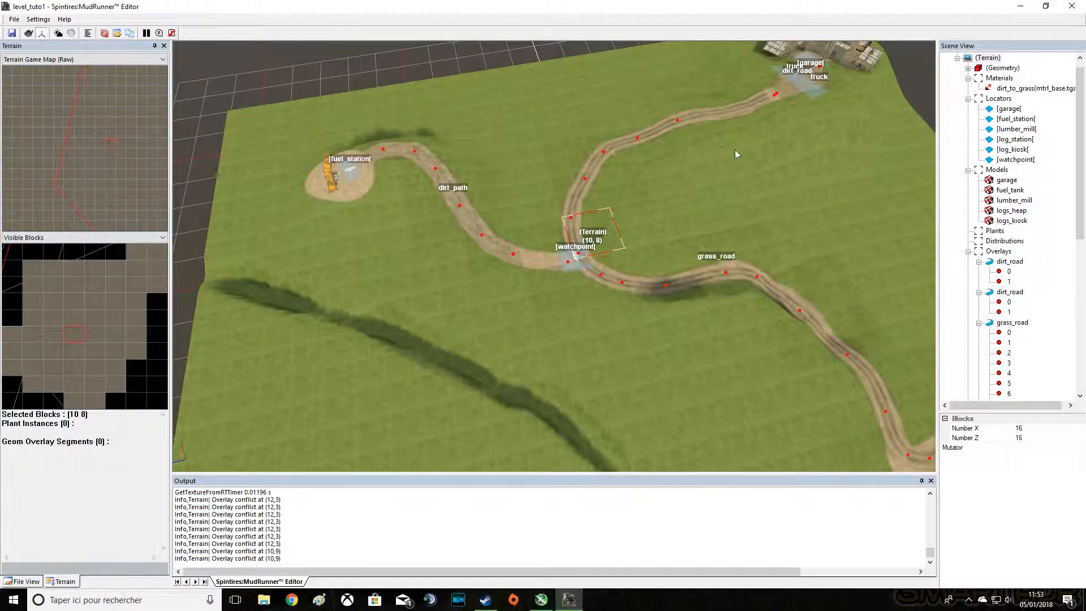
pyautogui.scroll(-5, 735, 142)
pyautogui.scroll(5, 658, 336)
pyautogui.moveTo(657, 336); pyautogui.dragTo(671, 278, button='middle')
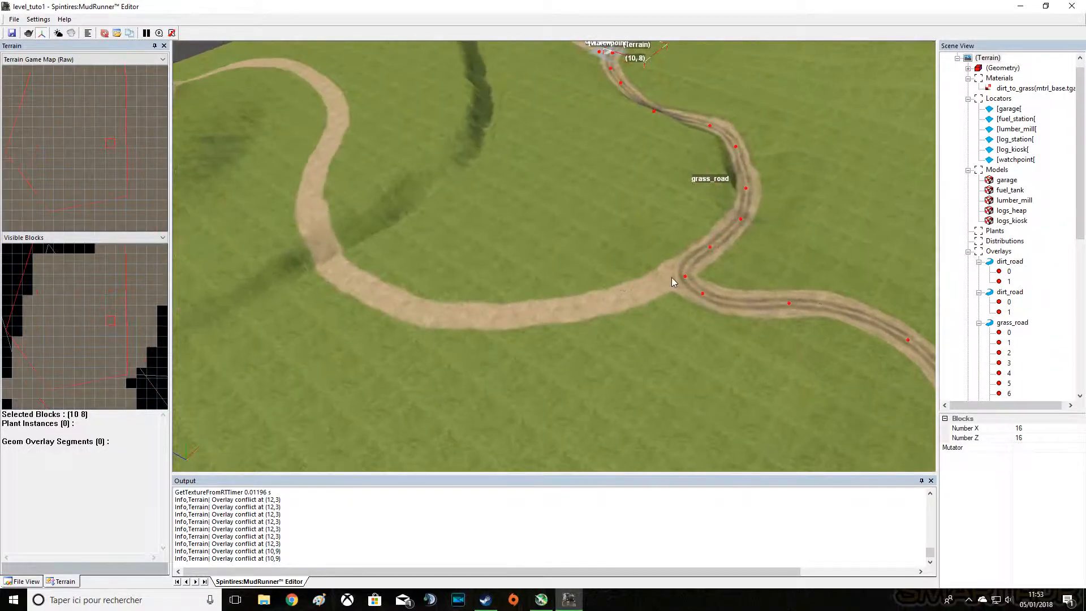
pyautogui.scroll(5, 351, 258)
pyautogui.moveTo(351, 258); pyautogui.dragTo(415, 226, button='middle')
pyautogui.scroll(-4, 416, 225)
pyautogui.scroll(3, 687, 187)
pyautogui.moveTo(687, 187); pyautogui.dragTo(601, 275, button='middle')
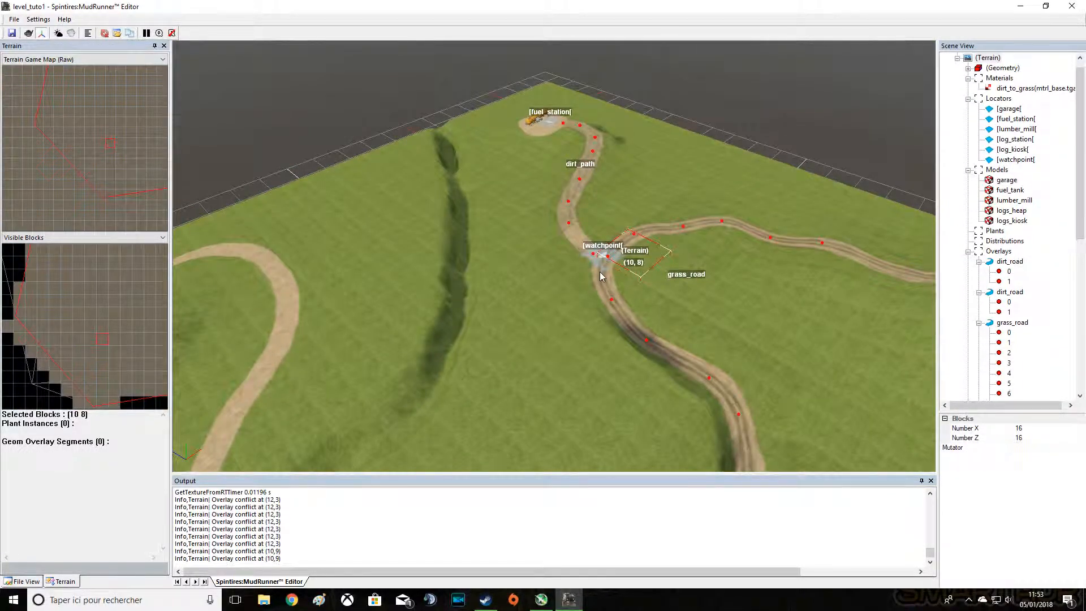
pyautogui.scroll(-5, 476, 349)
pyautogui.scroll(6, 497, 322)
pyautogui.moveTo(521, 250); pyautogui.dragTo(542, 236, button='middle')
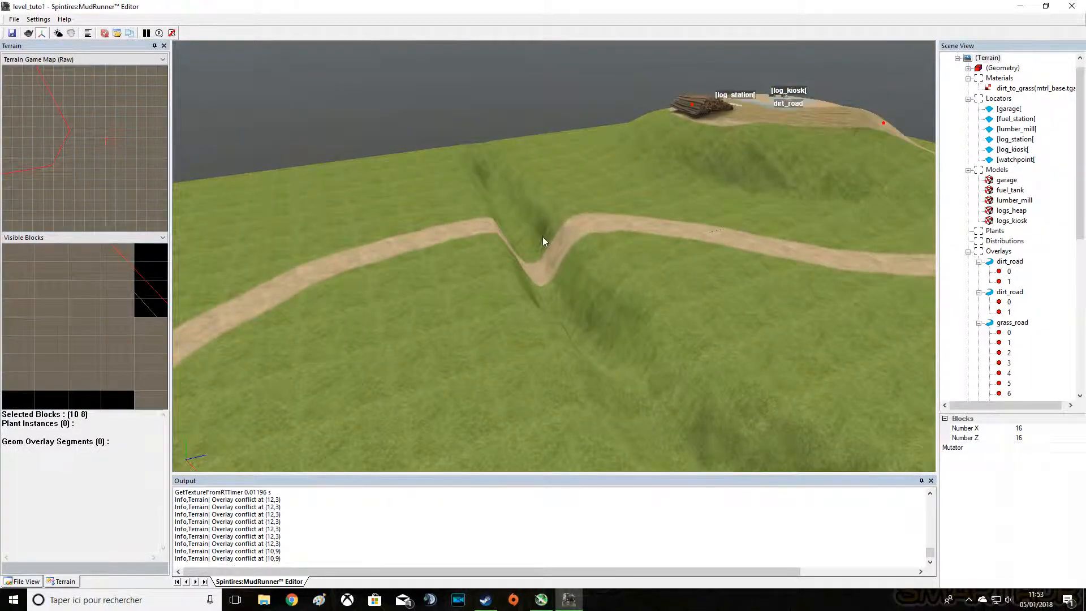
pyautogui.scroll(-4, 515, 212)
pyautogui.scroll(-4, 526, 343)
pyautogui.scroll(6, 399, 313)
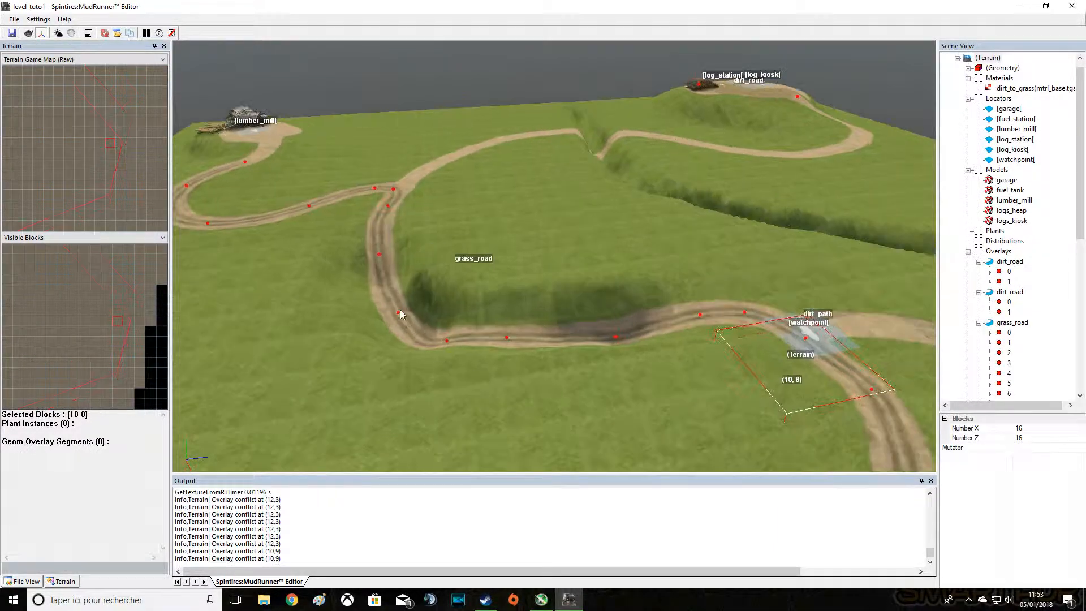
pyautogui.moveTo(399, 310); pyautogui.dragTo(436, 329, button='middle')
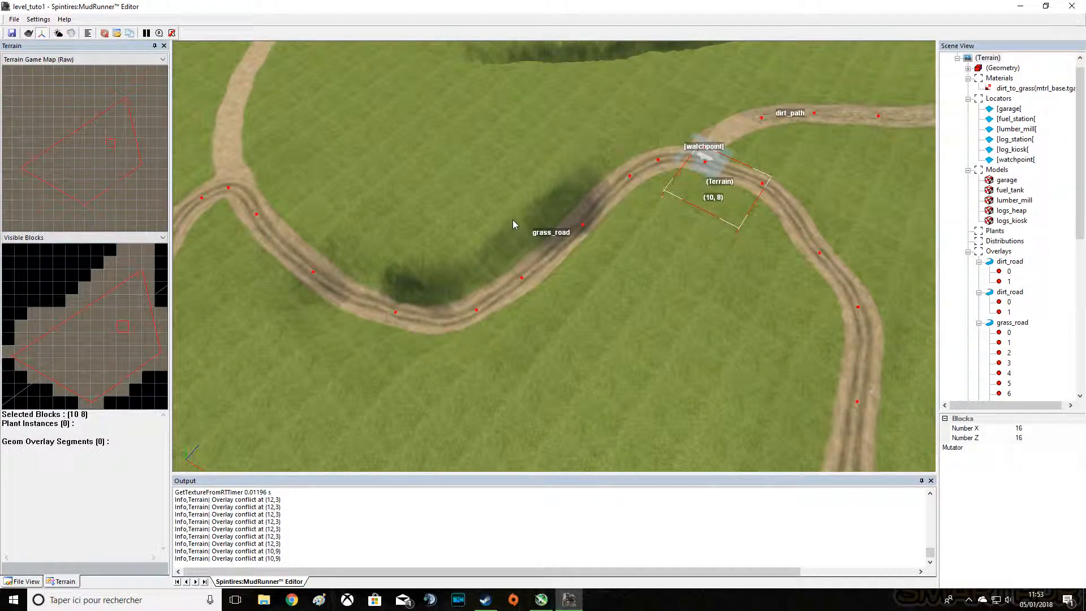
pyautogui.scroll(-3, 513, 219)
pyautogui.scroll(6, 473, 144)
pyautogui.moveTo(546, 168); pyautogui.dragTo(808, 181, button='middle')
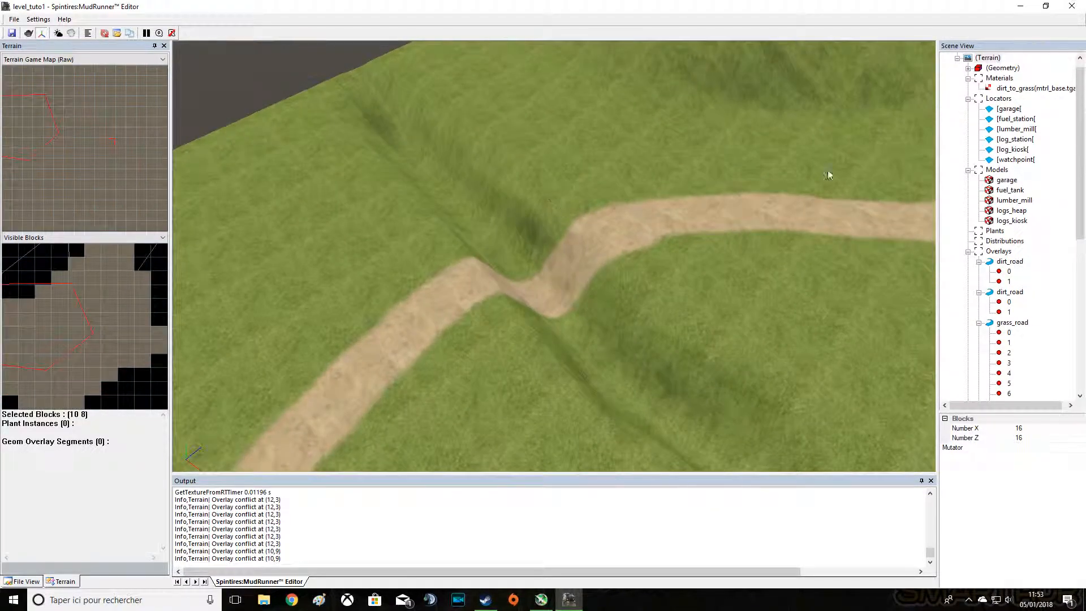
# Fill in the ravine where the bare track crosses it with the Height geometry brush at size 4.9 and value 0.65
pyautogui.click(1003, 68)
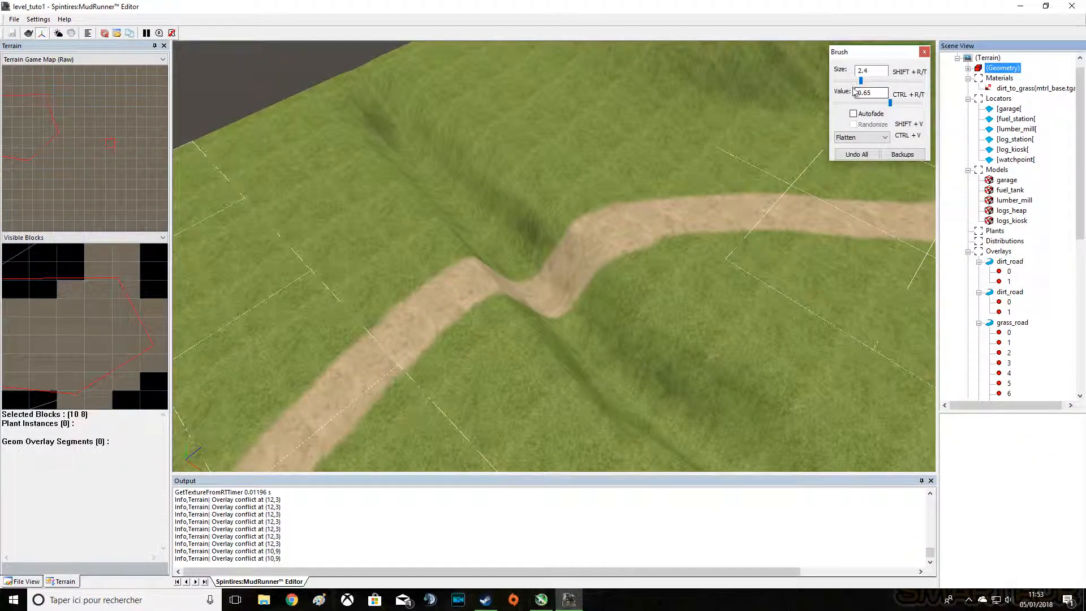
pyautogui.moveTo(861, 80); pyautogui.dragTo(871, 83)
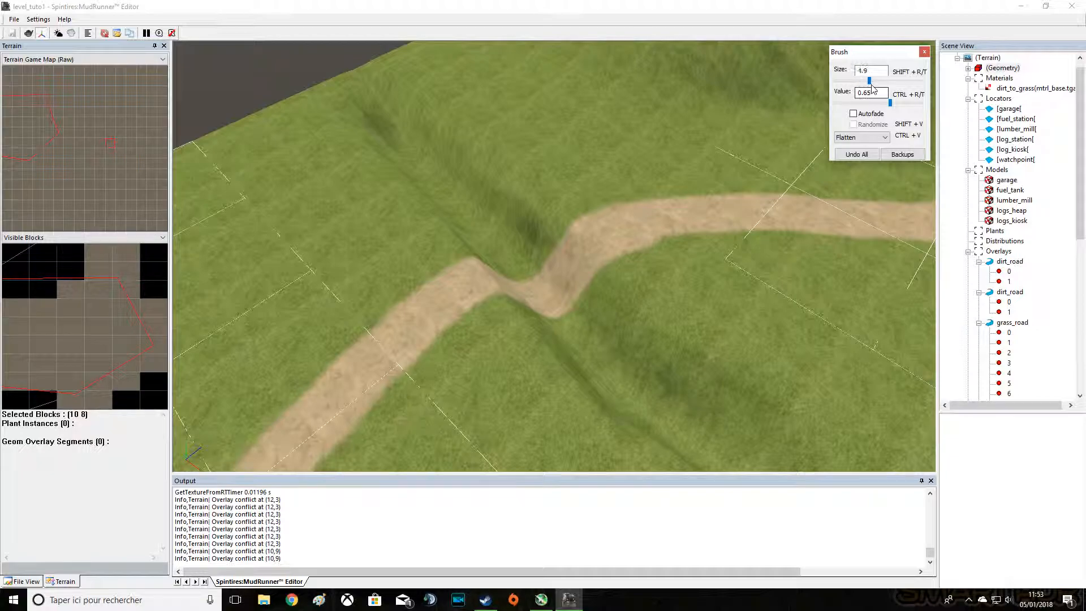
pyautogui.scroll(5, 528, 281)
pyautogui.moveTo(525, 317)
pyautogui.mouseDown()
pyautogui.moveTo(582, 306)
pyautogui.moveTo(555, 334)
pyautogui.moveTo(530, 308)
pyautogui.moveTo(559, 311)
pyautogui.moveTo(534, 317)
pyautogui.moveTo(541, 357)
pyautogui.moveTo(551, 339)
pyautogui.mouseUp()
pyautogui.click(852, 138)
pyautogui.click(848, 146)
pyautogui.moveTo(536, 323); pyautogui.dragTo(618, 253, button='middle')
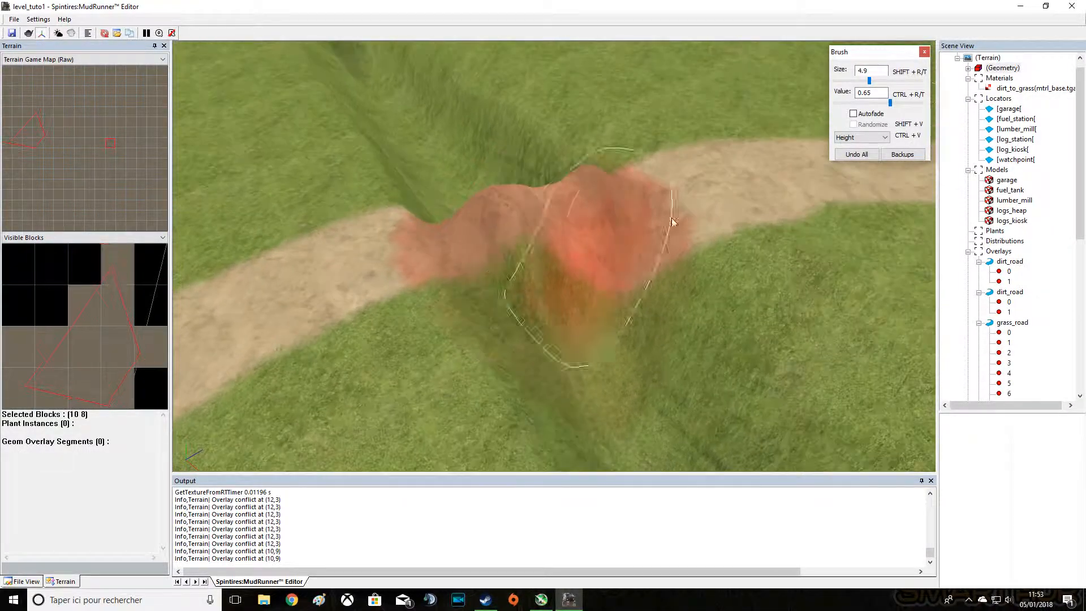
# Level the filled track crossing over the ravine with the Flatten brush at size 4.9 and value 0.65
pyautogui.click(860, 138)
pyautogui.click(848, 154)
pyautogui.moveTo(560, 198); pyautogui.dragTo(548, 242, button='middle')
pyautogui.moveTo(555, 277)
pyautogui.mouseDown()
pyautogui.moveTo(501, 313)
pyautogui.moveTo(508, 329)
pyautogui.mouseUp()
pyautogui.moveTo(551, 299)
pyautogui.mouseDown(button='middle')
pyautogui.moveTo(534, 268)
pyautogui.moveTo(539, 225)
pyautogui.moveTo(488, 227)
pyautogui.mouseUp(button='middle')
pyautogui.scroll(3, 540, 224)
pyautogui.scroll(-4, 510, 228)
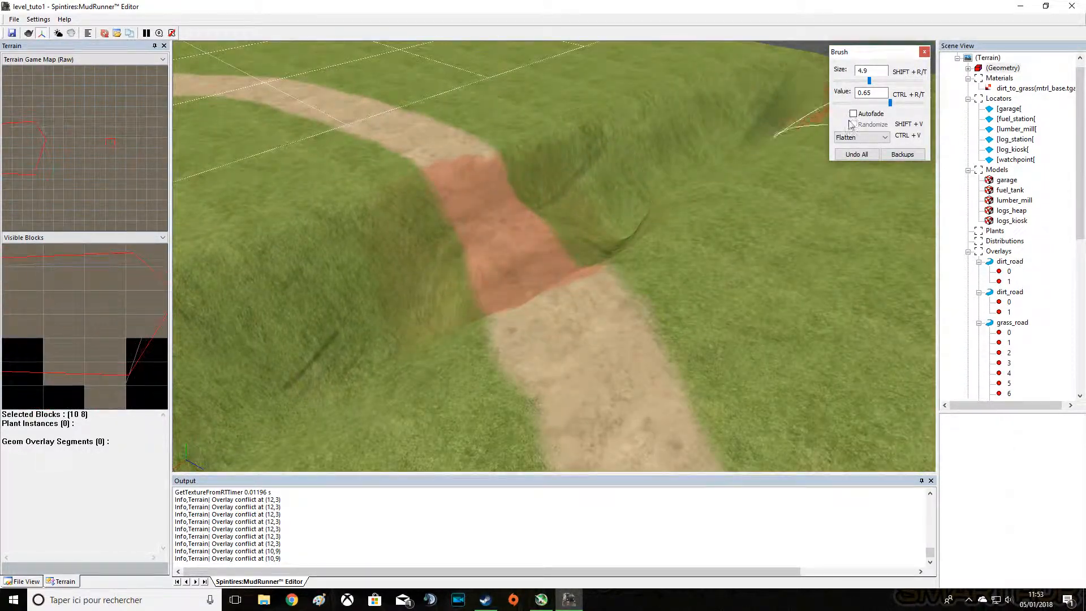
# Raise the sagging parts of the track crossing with the Height brush reduced to size 1.6
pyautogui.click(860, 138)
pyautogui.click(848, 146)
pyautogui.moveTo(490, 252)
pyautogui.mouseDown(button='middle')
pyautogui.moveTo(507, 281)
pyautogui.moveTo(527, 246)
pyautogui.moveTo(561, 291)
pyautogui.mouseUp(button='middle')
pyautogui.click(859, 81)
pyautogui.click(860, 81)
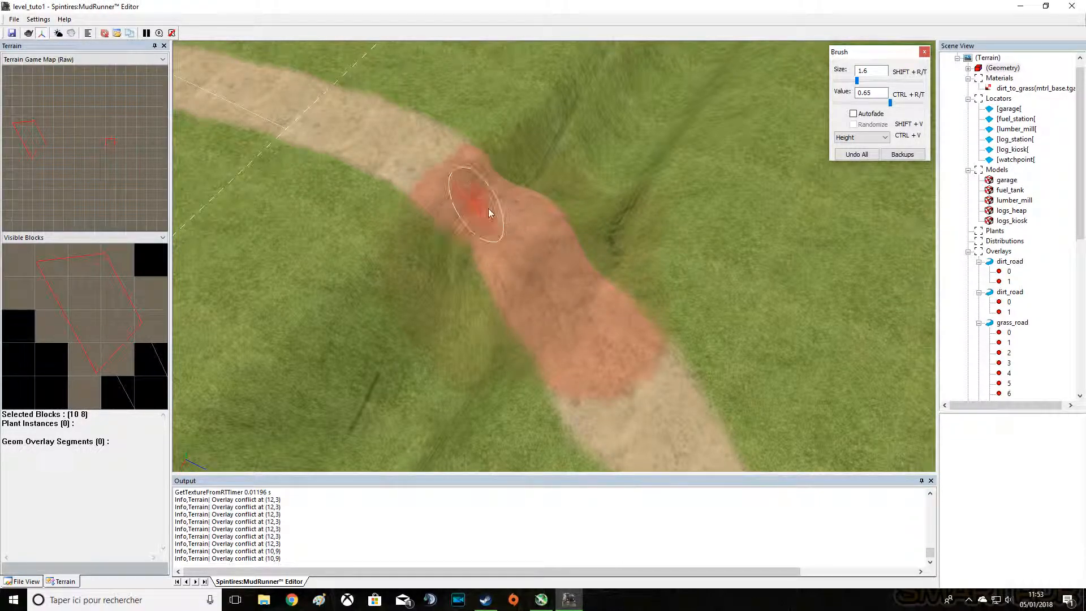
pyautogui.scroll(3, 492, 213)
pyautogui.moveTo(494, 214); pyautogui.dragTo(523, 195, button='middle')
# Smooth the bumps on the track crossing with a larger Flatten brush and finish the geometry edit by selecting terrain block (3, 9)
pyautogui.click(861, 137)
pyautogui.click(856, 152)
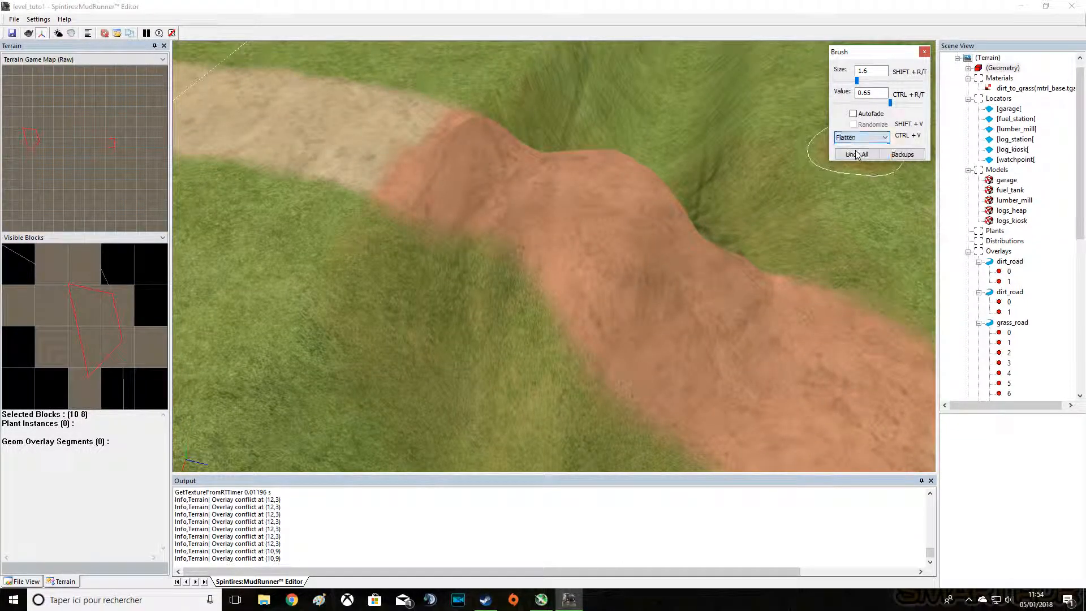
pyautogui.click(875, 81)
pyautogui.moveTo(607, 224)
pyautogui.mouseDown(button='middle')
pyautogui.moveTo(497, 276)
pyautogui.moveTo(522, 238)
pyautogui.moveTo(565, 224)
pyautogui.moveTo(571, 208)
pyautogui.moveTo(631, 238)
pyautogui.moveTo(645, 318)
pyautogui.moveTo(744, 338)
pyautogui.moveTo(547, 378)
pyautogui.moveTo(642, 332)
pyautogui.moveTo(618, 332)
pyautogui.moveTo(612, 365)
pyautogui.moveTo(638, 306)
pyautogui.moveTo(612, 282)
pyautogui.moveTo(633, 256)
pyautogui.mouseUp(button='middle')
pyautogui.click(635, 300)
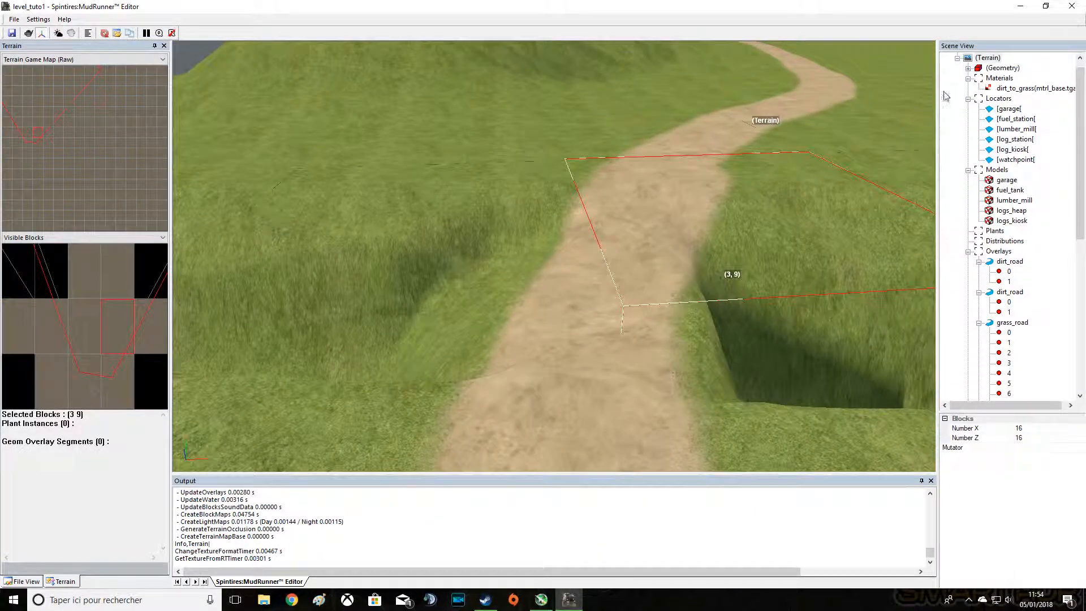
# Reshape the ravine walls on both sides of the track crossing with the Height brush at size 1.6 and value 0.20
pyautogui.click(1002, 68)
pyautogui.moveTo(885, 103)
pyautogui.mouseDown()
pyautogui.moveTo(852, 103)
pyautogui.moveTo(858, 84)
pyautogui.mouseUp()
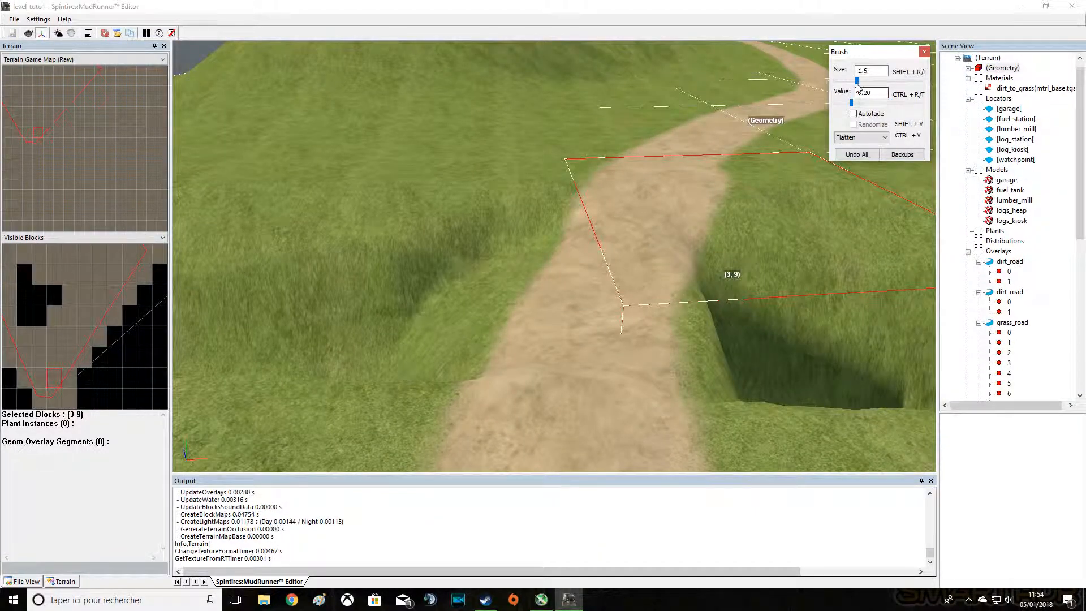
pyautogui.moveTo(465, 330)
pyautogui.mouseDown(button='middle')
pyautogui.moveTo(449, 347)
pyautogui.moveTo(471, 320)
pyautogui.mouseUp(button='middle')
pyautogui.moveTo(471, 320)
pyautogui.mouseDown()
pyautogui.moveTo(468, 275)
pyautogui.moveTo(450, 310)
pyautogui.moveTo(484, 331)
pyautogui.mouseUp()
pyautogui.click(861, 138)
pyautogui.click(846, 147)
pyautogui.scroll(3, 460, 328)
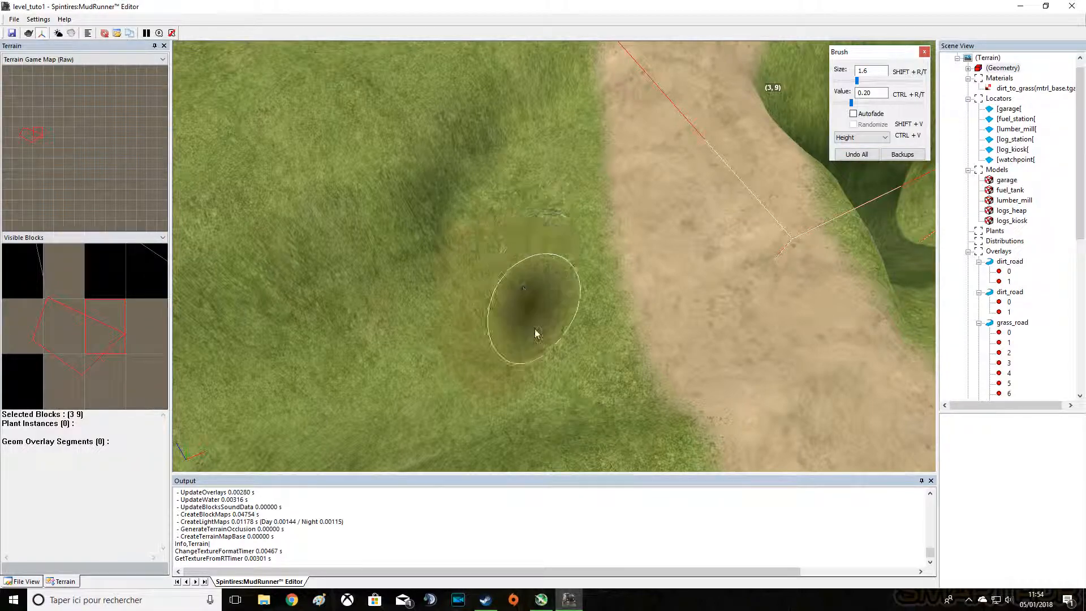
pyautogui.moveTo(592, 254); pyautogui.dragTo(548, 206, button='middle')
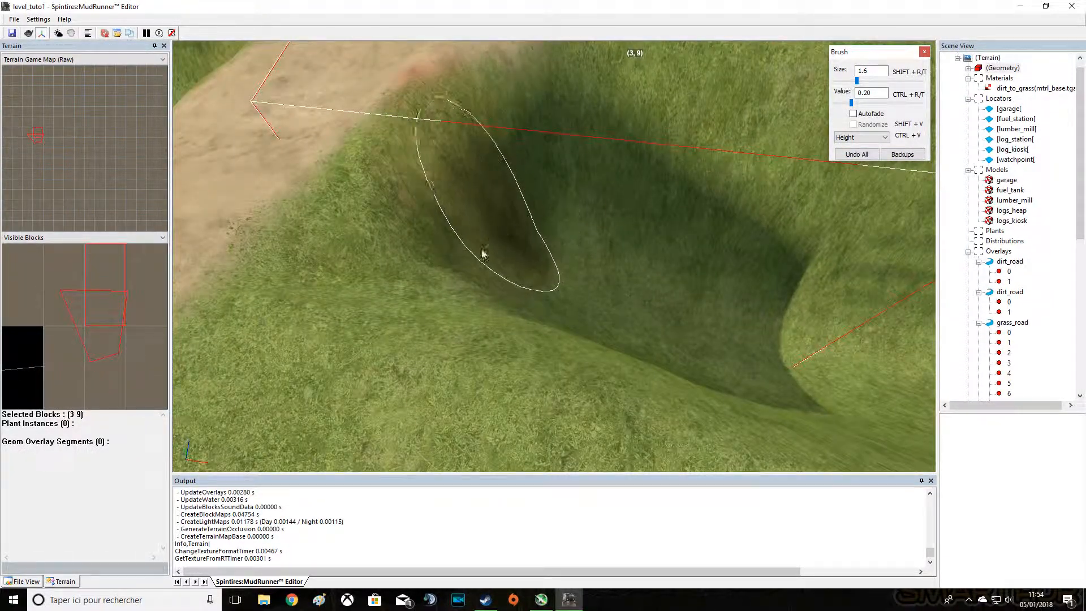
pyautogui.moveTo(488, 229)
pyautogui.keyDown('alt'); pyautogui.mouseDown(button='middle')
pyautogui.moveTo(508, 201)
pyautogui.moveTo(501, 192)
pyautogui.moveTo(538, 203)
pyautogui.mouseUp(button='middle'); pyautogui.keyUp('alt')
pyautogui.press('Escape')
# Deepen the ravine from the map edge toward the crossing with the Height brush at size 4.9, starting at value 0.40 and increasing it
pyautogui.scroll(-6, 468, 240)
pyautogui.moveTo(468, 240)
pyautogui.keyDown('alt'); pyautogui.mouseDown(button='middle')
pyautogui.moveTo(383, 286)
pyautogui.moveTo(423, 311)
pyautogui.moveTo(407, 316)
pyautogui.moveTo(517, 257)
pyautogui.mouseUp(button='middle'); pyautogui.keyUp('alt')
pyautogui.scroll(2, 422, 311)
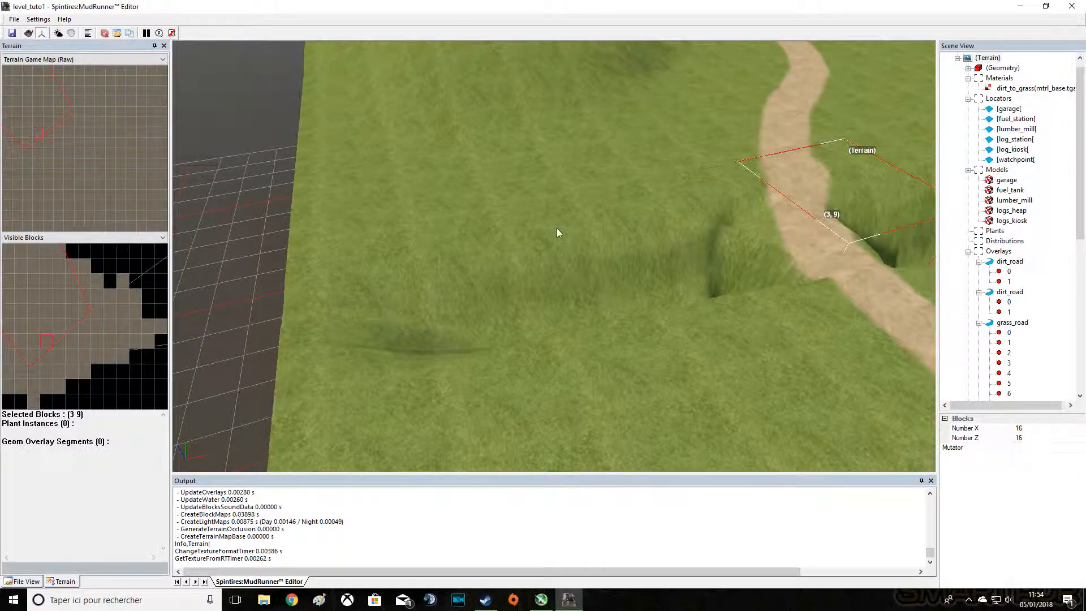
pyautogui.click(1003, 68)
pyautogui.moveTo(857, 81)
pyautogui.mouseDown()
pyautogui.moveTo(891, 82)
pyautogui.moveTo(869, 103)
pyautogui.mouseUp()
pyautogui.moveTo(396, 293); pyautogui.dragTo(356, 297)
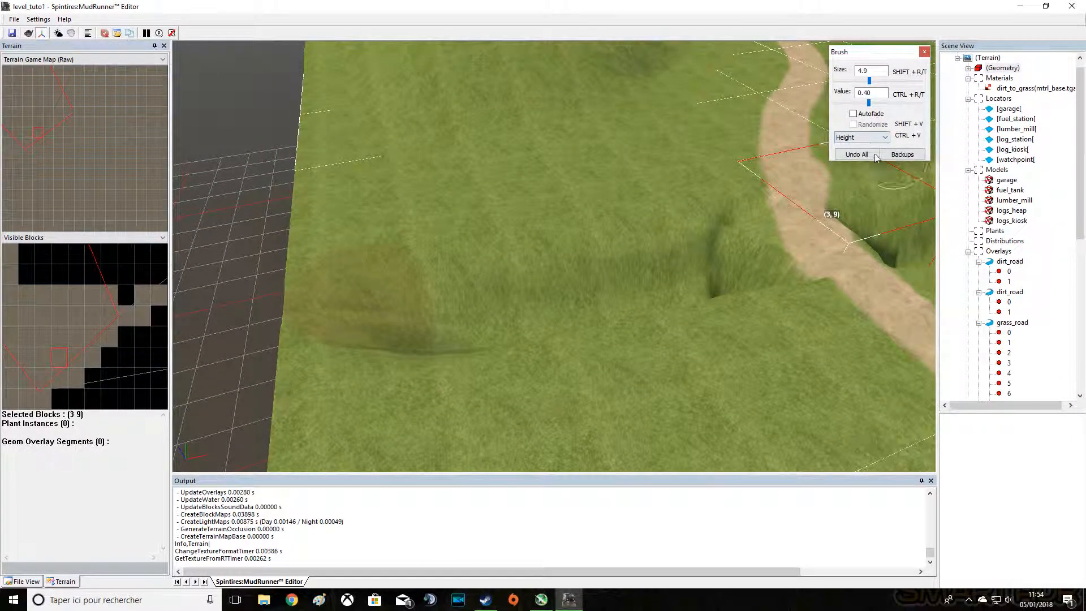
pyautogui.moveTo(869, 102); pyautogui.dragTo(895, 103)
pyautogui.moveTo(390, 287)
pyautogui.mouseDown()
pyautogui.moveTo(356, 314)
pyautogui.moveTo(277, 306)
pyautogui.moveTo(327, 416)
pyautogui.moveTo(424, 290)
pyautogui.moveTo(576, 286)
pyautogui.mouseUp()
pyautogui.press('Escape')
# Add a river at the ravine's end by the map edge and place its point 0 at about x -122.4, height 18.6
pyautogui.click(515, 300)
pyautogui.scroll(3, 514, 300)
pyautogui.moveTo(514, 300); pyautogui.dragTo(475, 243, button='middle')
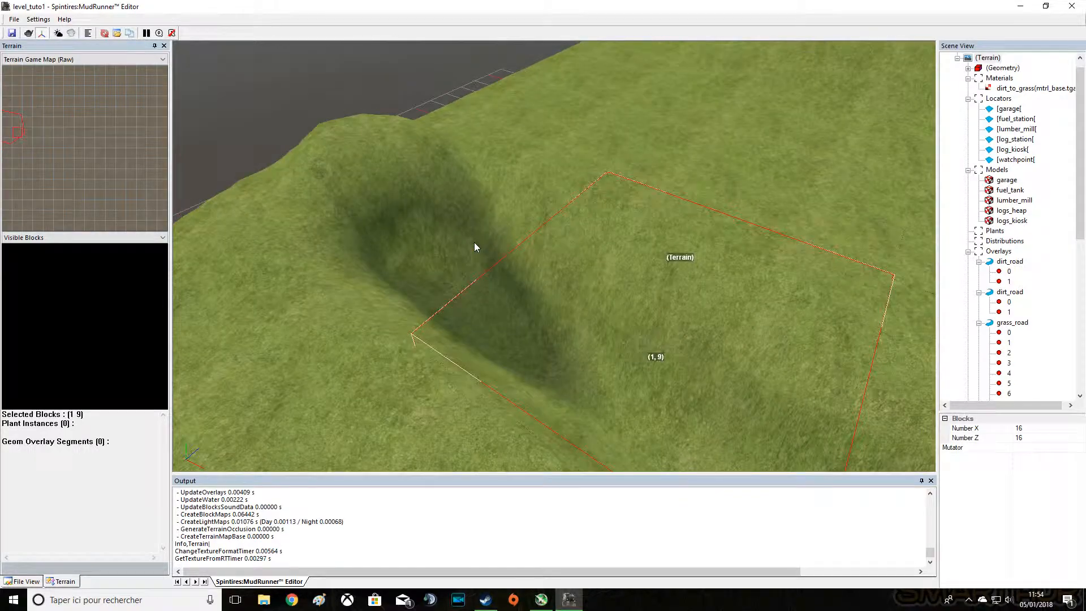
pyautogui.moveTo(474, 247); pyautogui.dragTo(440, 244, button='right')
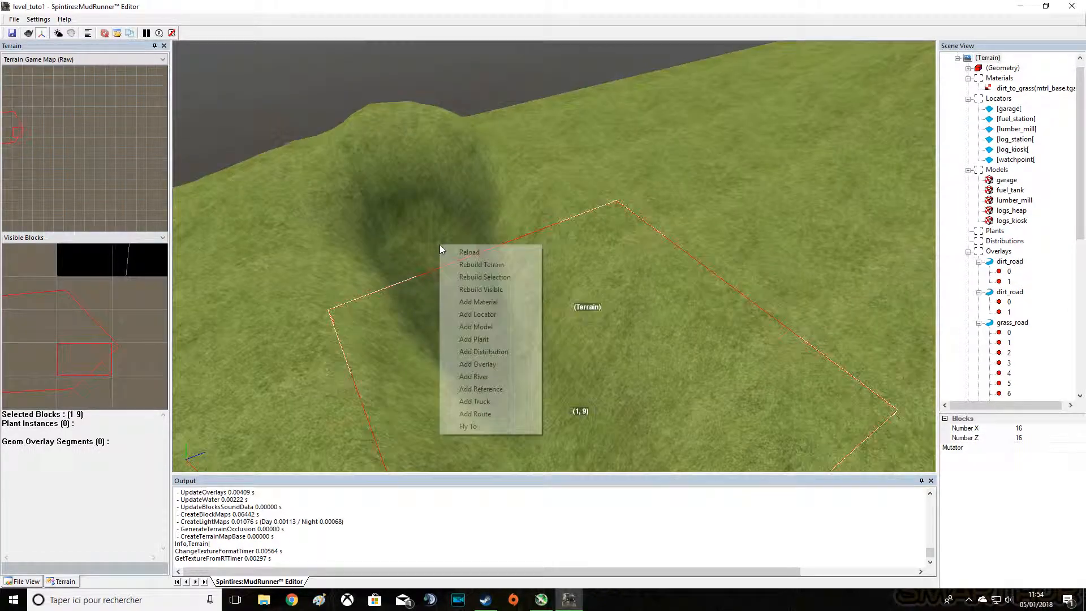
pyautogui.click(480, 377)
pyautogui.moveTo(411, 258); pyautogui.dragTo(409, 194)
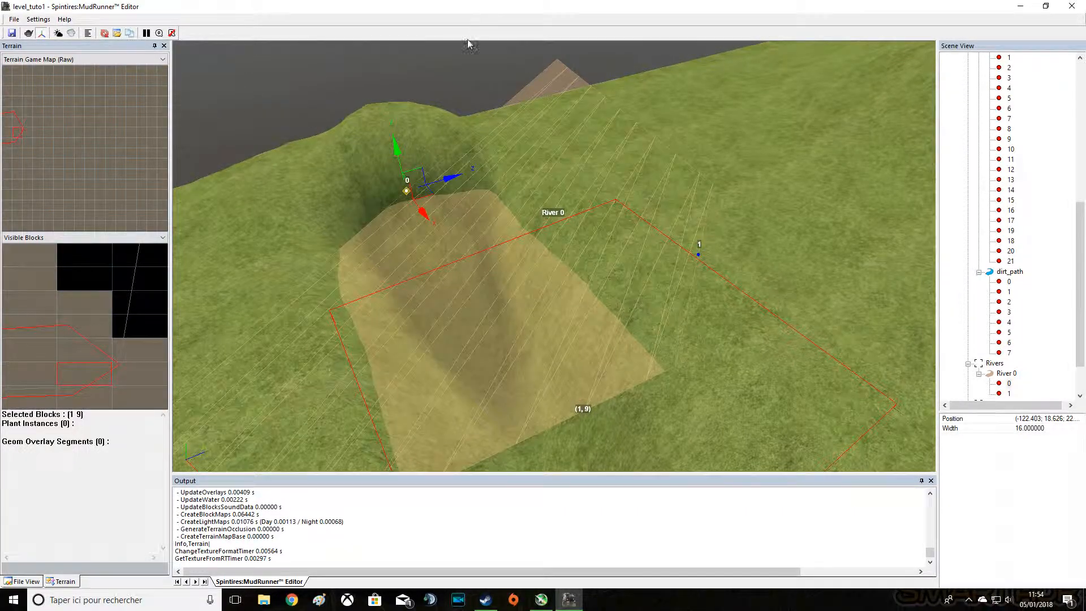
# Move river point 1 into the ravine at about x -102.7, height 18.6, and narrow point 0 to a width of about 13.09
pyautogui.click(700, 254)
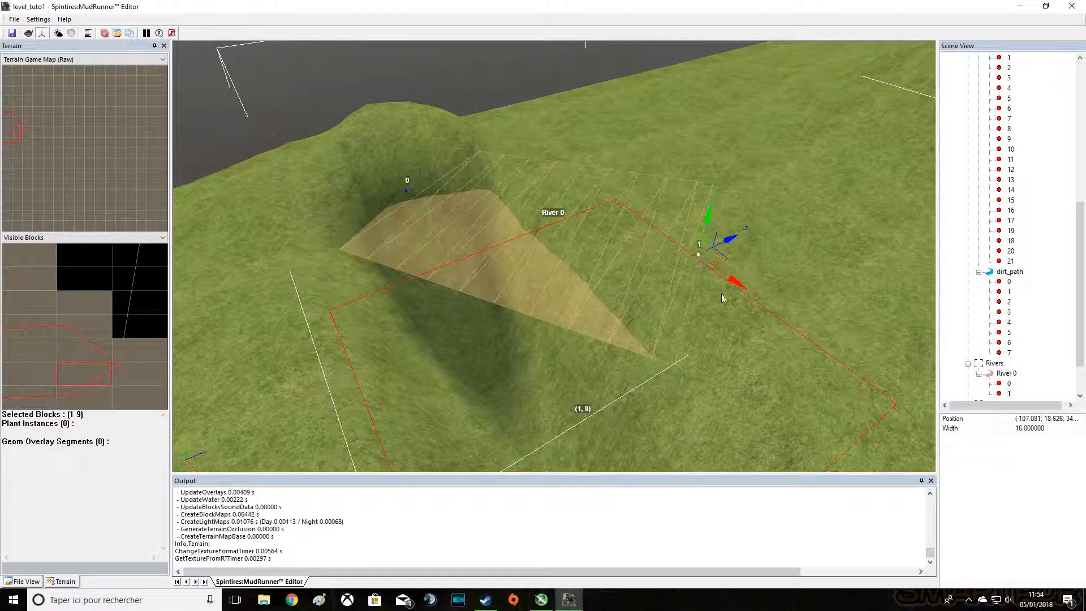
pyautogui.moveTo(722, 294); pyautogui.dragTo(676, 297, button='middle')
pyautogui.moveTo(634, 231); pyautogui.dragTo(458, 342)
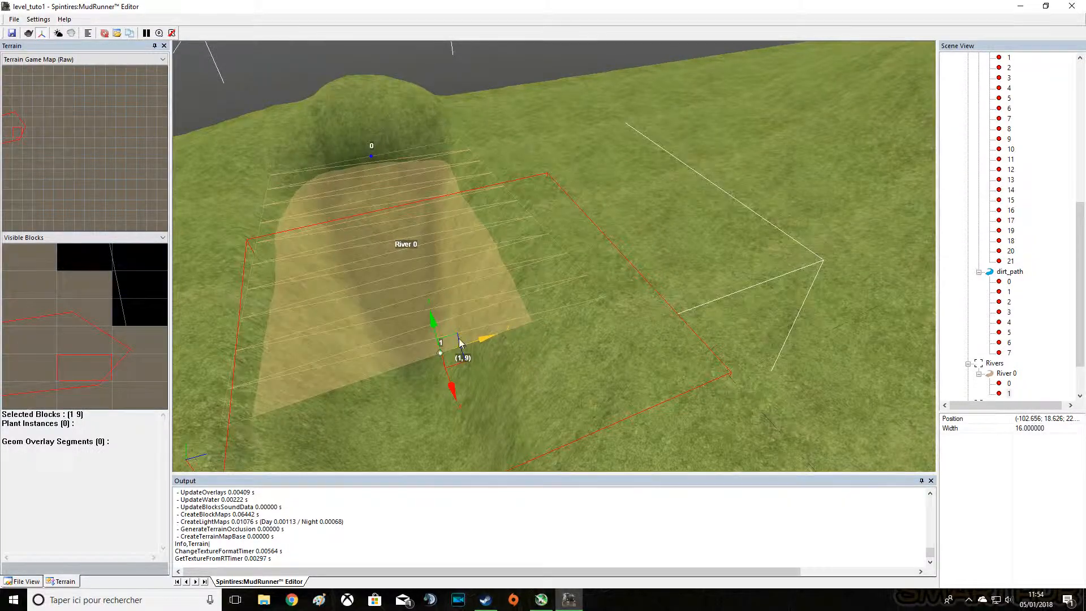
pyautogui.moveTo(459, 343); pyautogui.dragTo(498, 159, button='middle')
pyautogui.click(489, 116)
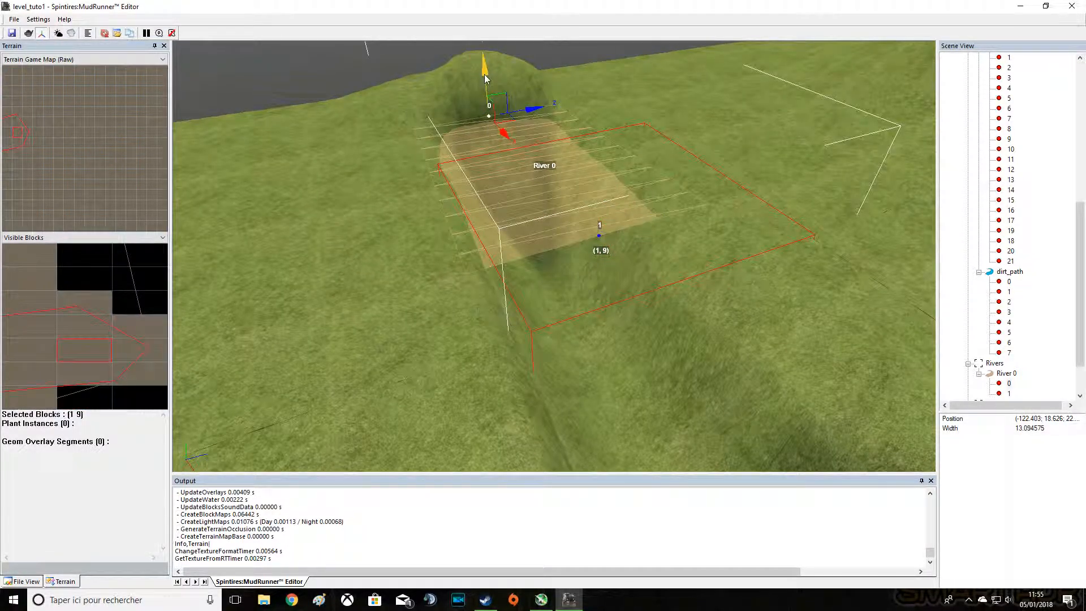
# Lower river point 1 and move it along the ravine past the track crossing to about (-40.8, 17.1, 14.0)
pyautogui.click(600, 236)
pyautogui.moveTo(604, 205); pyautogui.dragTo(605, 212)
pyautogui.moveTo(605, 212); pyautogui.dragTo(599, 279, button='middle')
pyautogui.moveTo(598, 280); pyautogui.dragTo(298, 414)
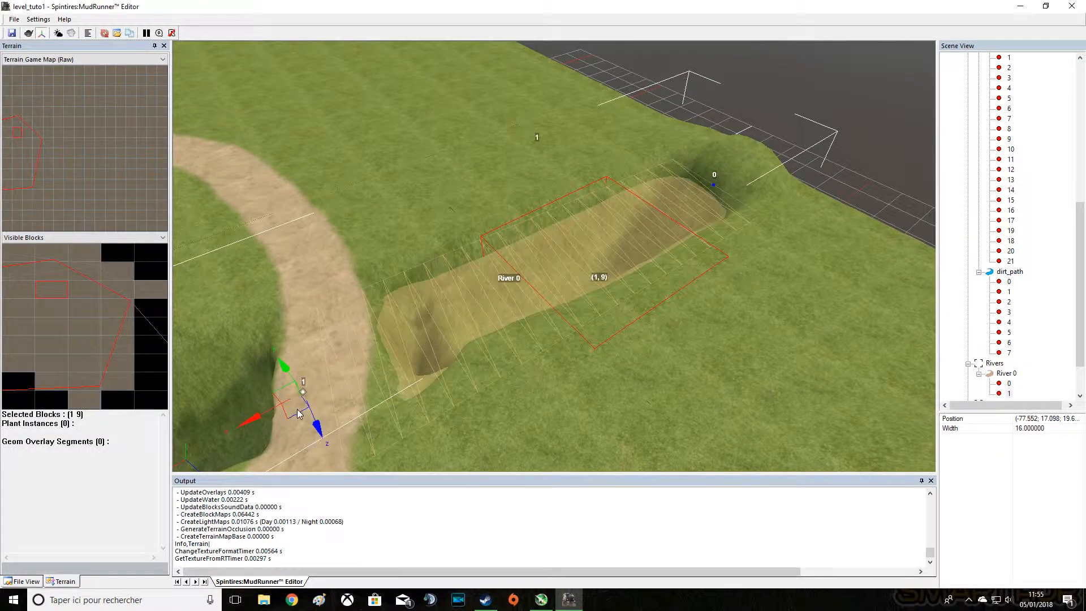
pyautogui.moveTo(298, 415); pyautogui.dragTo(461, 315, button='middle')
pyautogui.moveTo(629, 222); pyautogui.dragTo(321, 337)
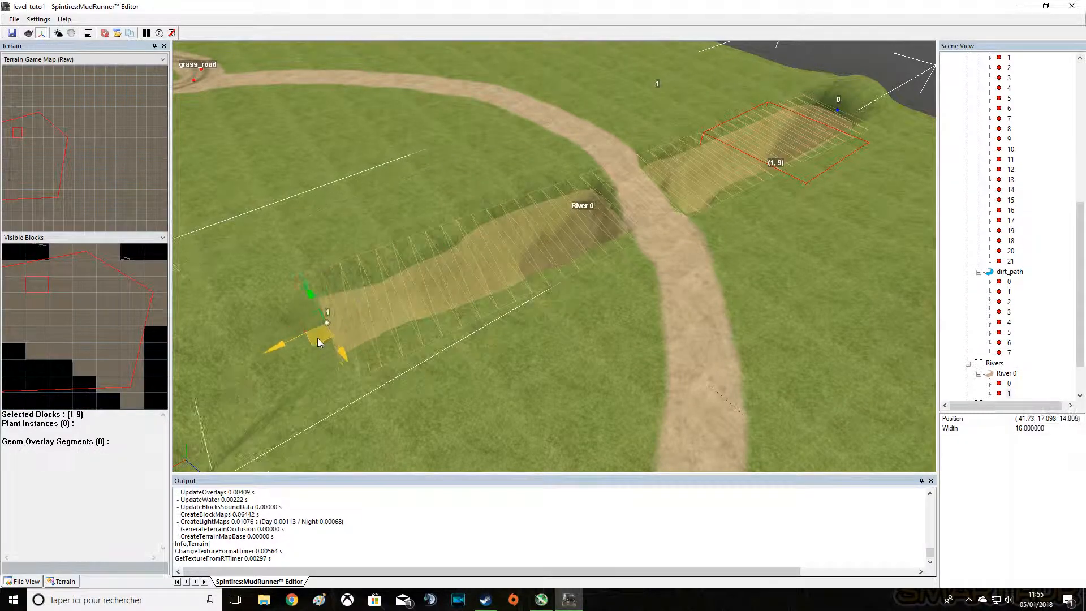
pyautogui.scroll(-3, 311, 340)
pyautogui.moveTo(312, 341); pyautogui.dragTo(444, 254, button='middle')
pyautogui.moveTo(441, 228); pyautogui.dragTo(437, 232)
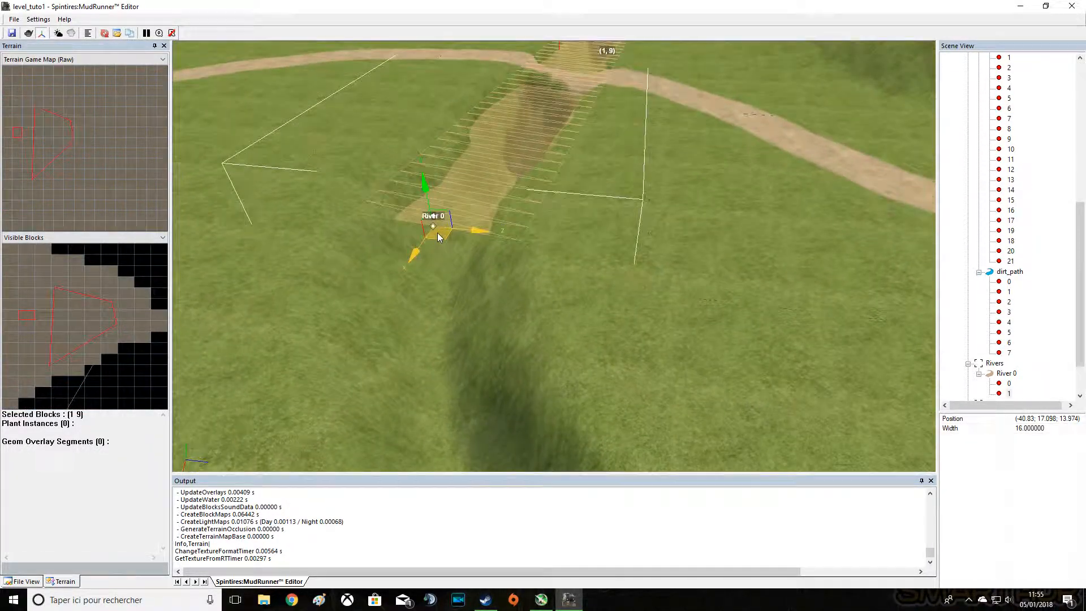
# Add a river point after point 1 and place it in the ravine at about (-3.6, 16.4, 36.1)
pyautogui.rightClick(440, 237)
pyautogui.click(475, 249)
pyautogui.moveTo(447, 266); pyautogui.dragTo(501, 323, button='middle')
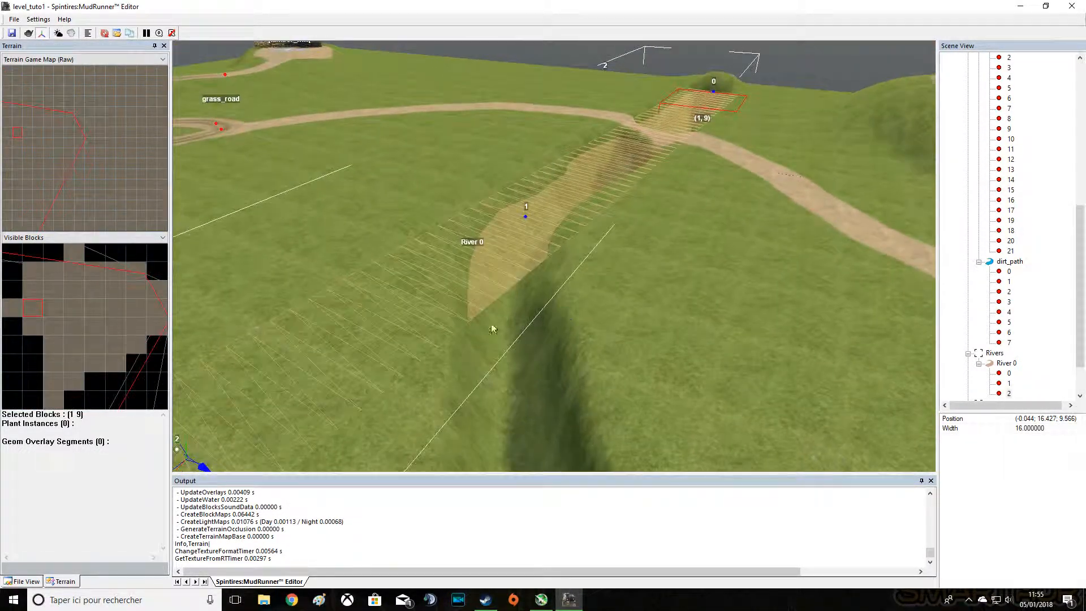
pyautogui.scroll(-3, 501, 324)
pyautogui.moveTo(381, 363); pyautogui.dragTo(556, 403)
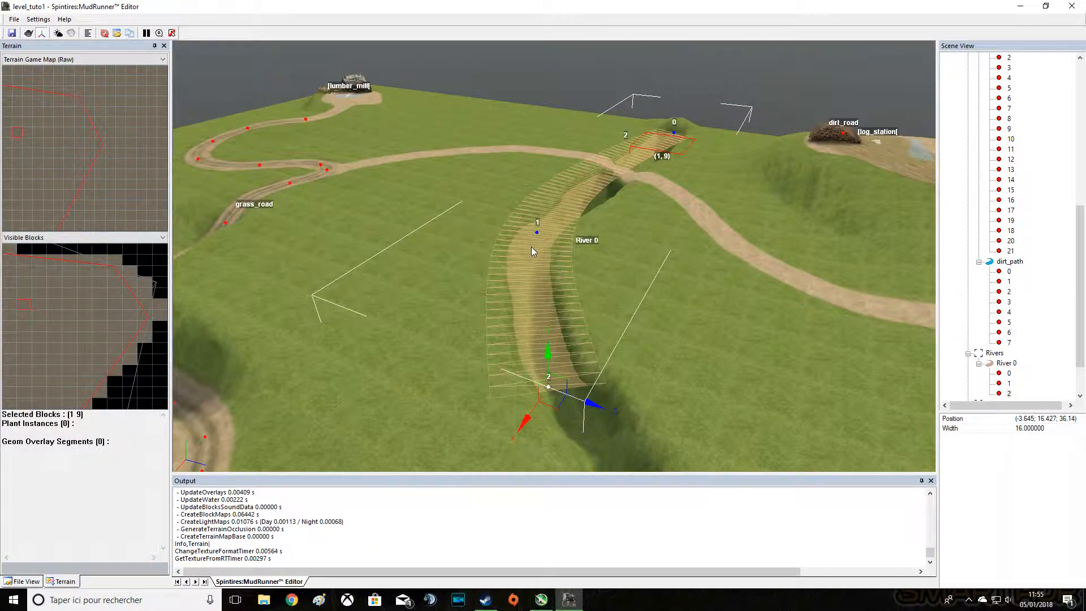
# Shift river point 1 to about (-40.2, 17.1, 15.0) and add a point before it at about (-75.3, 17.8, 17.4) near the crossing
pyautogui.scroll(3, 531, 252)
pyautogui.click(553, 238)
pyautogui.moveTo(562, 242); pyautogui.dragTo(567, 247)
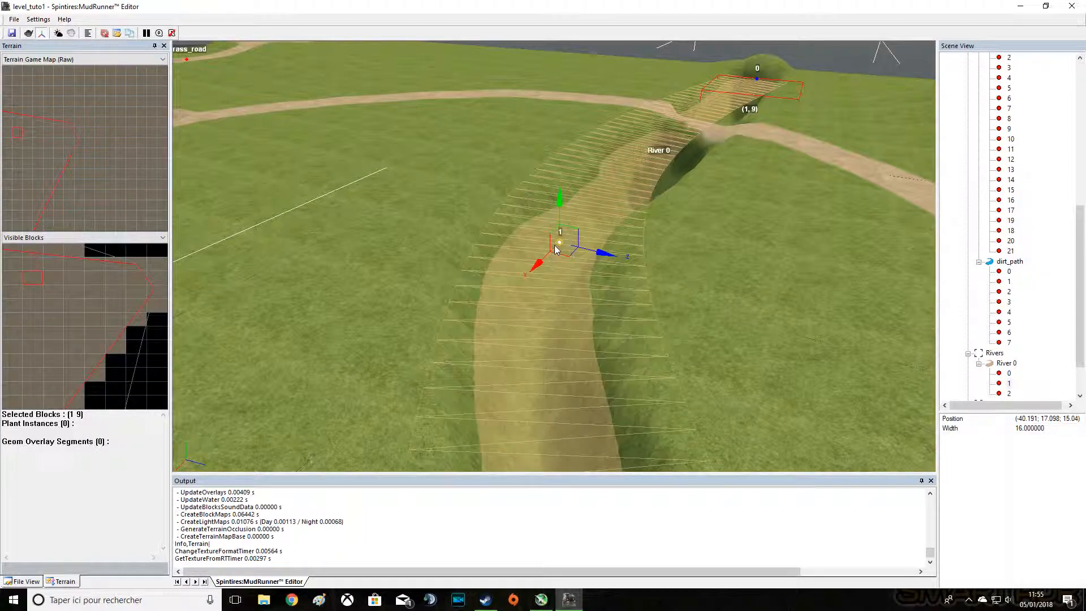
pyautogui.rightClick(559, 247)
pyautogui.click(599, 254)
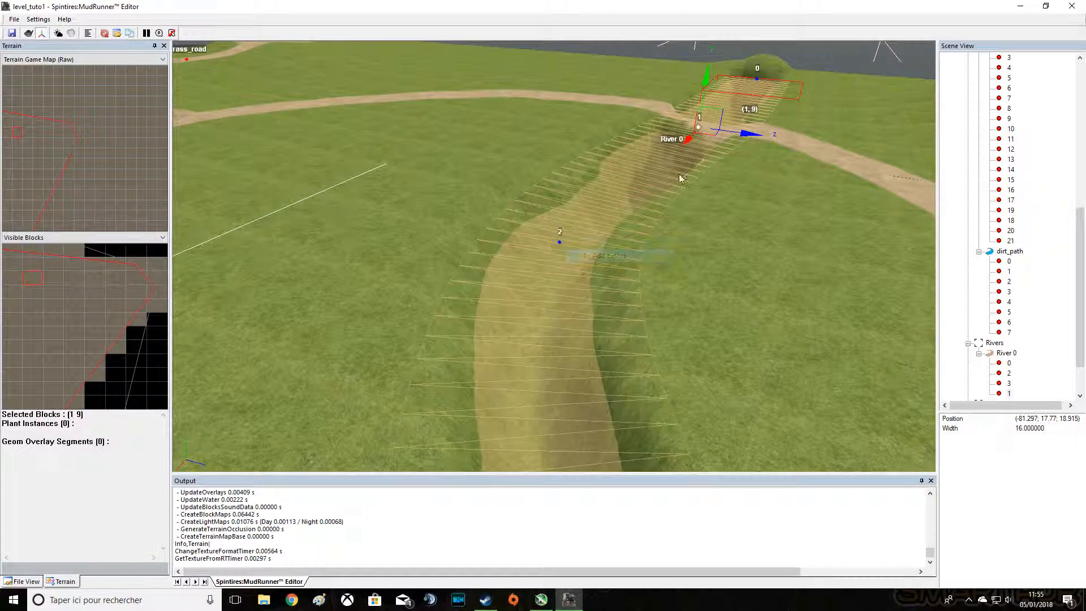
pyautogui.moveTo(708, 131); pyautogui.dragTo(688, 142)
# Raise river point 3 to a height of about 17.2 and deselect the river by selecting terrain block (7, 10)
pyautogui.scroll(-3, 589, 324)
pyautogui.scroll(2, 589, 323)
pyautogui.moveTo(589, 407); pyautogui.dragTo(559, 344, button='middle')
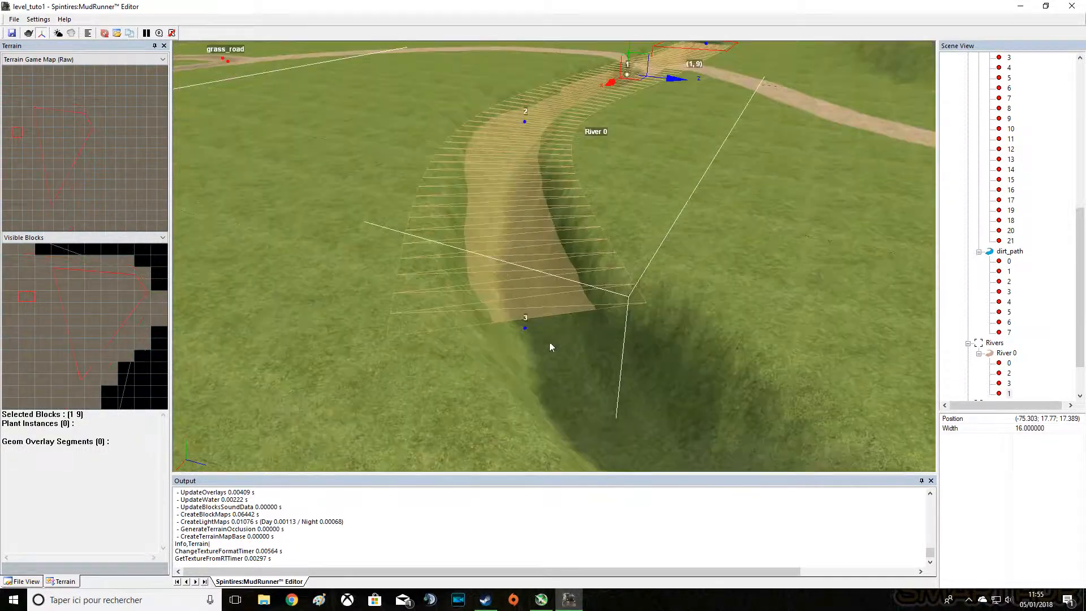
pyautogui.click(525, 329)
pyautogui.moveTo(523, 290); pyautogui.dragTo(523, 279)
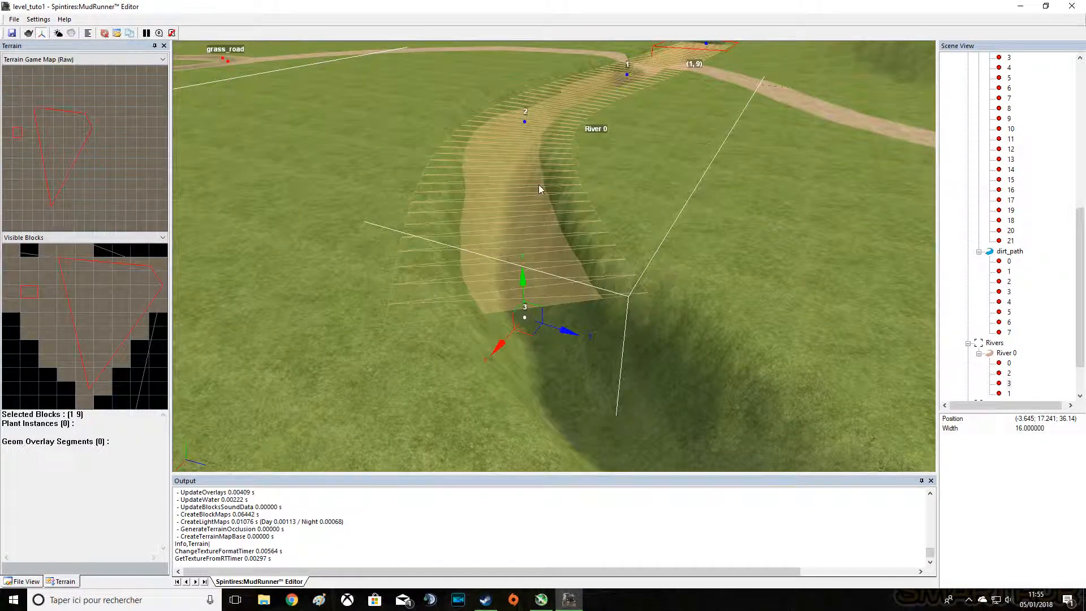
pyautogui.keyDown('alt'); pyautogui.moveTo(559, 82); pyautogui.dragTo(568, 131, button='middle'); pyautogui.keyUp('alt')
pyautogui.scroll(-3, 549, 325)
pyautogui.scroll(3, 548, 325)
pyautogui.keyDown('alt'); pyautogui.moveTo(552, 323); pyautogui.dragTo(589, 261, button='middle'); pyautogui.keyUp('alt')
pyautogui.click(584, 264)
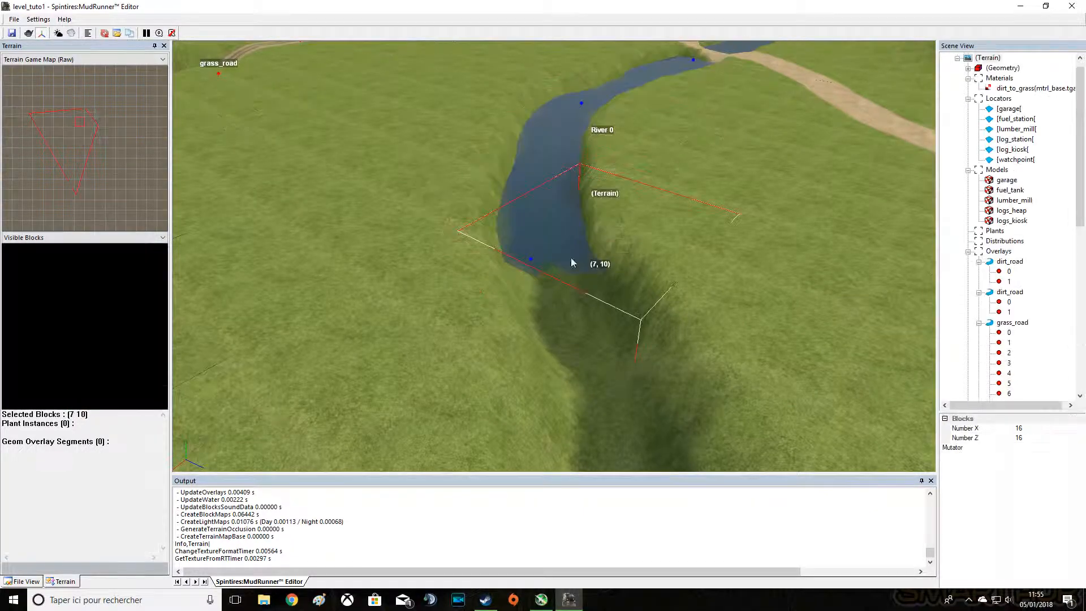
# Add a river point after point 3 and place it farther down the ravine at about (15.7, 17.3, 63.6)
pyautogui.click(530, 259)
pyautogui.rightClick(534, 266)
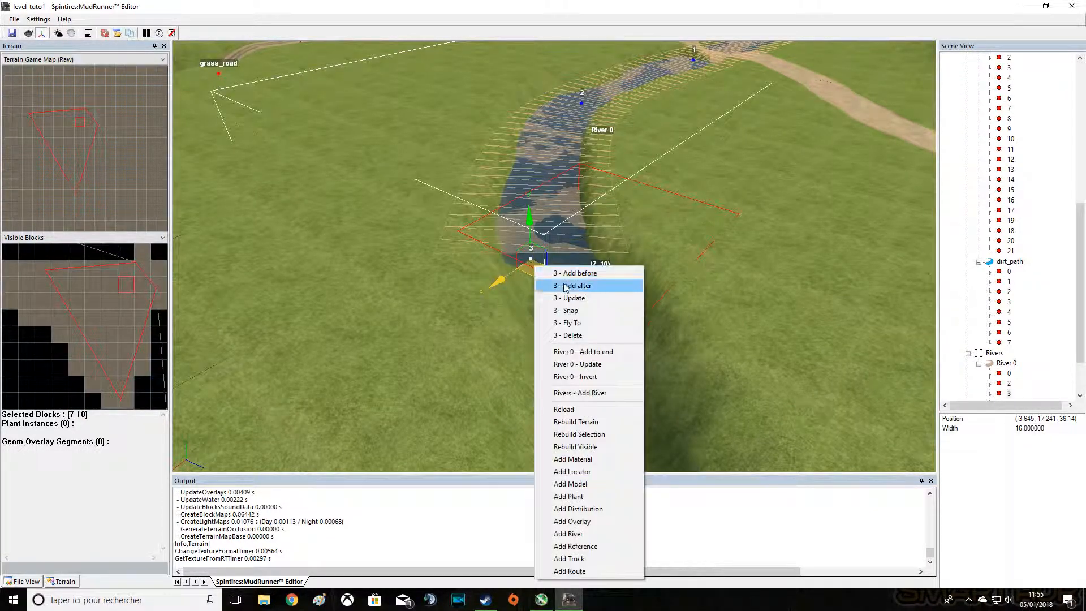
pyautogui.click(566, 288)
pyautogui.scroll(-3, 562, 337)
pyautogui.scroll(2, 563, 338)
pyautogui.moveTo(482, 298); pyautogui.dragTo(642, 416)
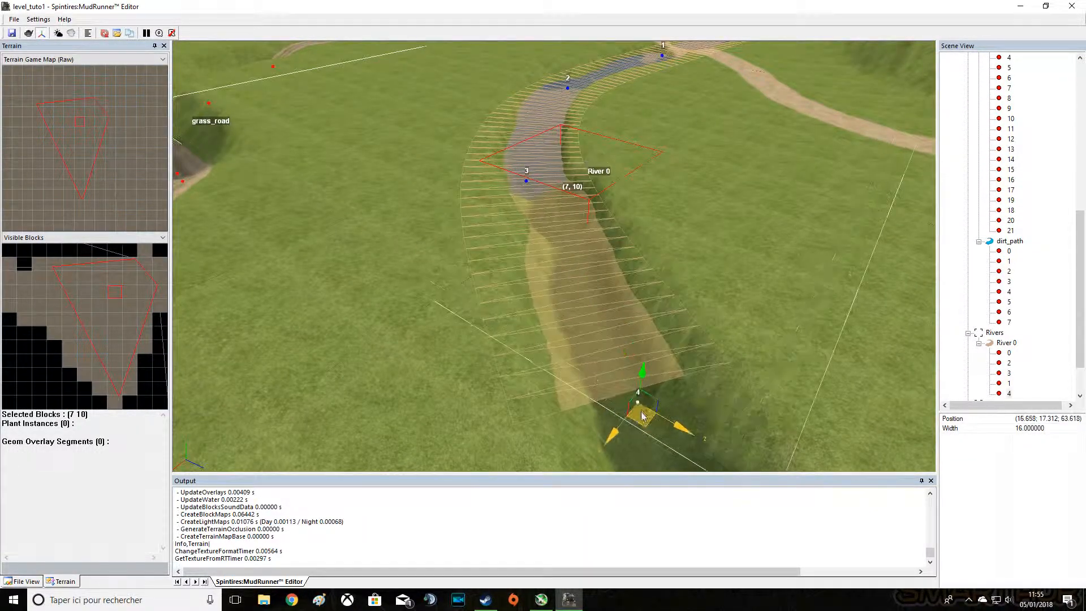
# Extend river point 4 past about (43.1, 17.3, 103.4) to the ravine's far end near the map edge and deselect the river
pyautogui.scroll(-3, 639, 410)
pyautogui.scroll(2, 618, 389)
pyautogui.moveTo(555, 213); pyautogui.dragTo(704, 442)
pyautogui.scroll(-5, 625, 368)
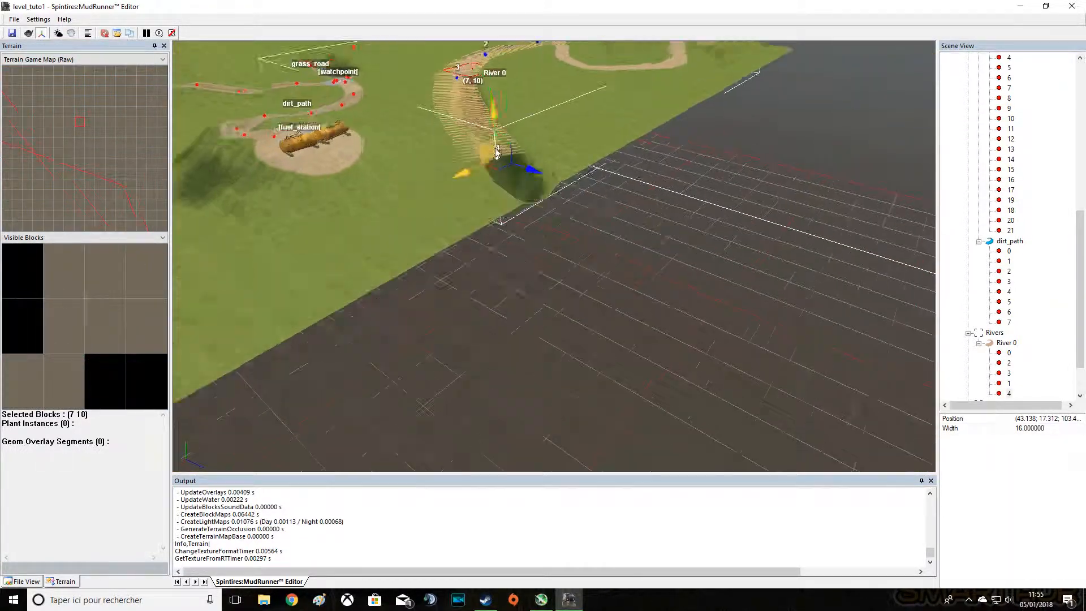
pyautogui.scroll(3, 496, 152)
pyautogui.moveTo(509, 181); pyautogui.dragTo(574, 254)
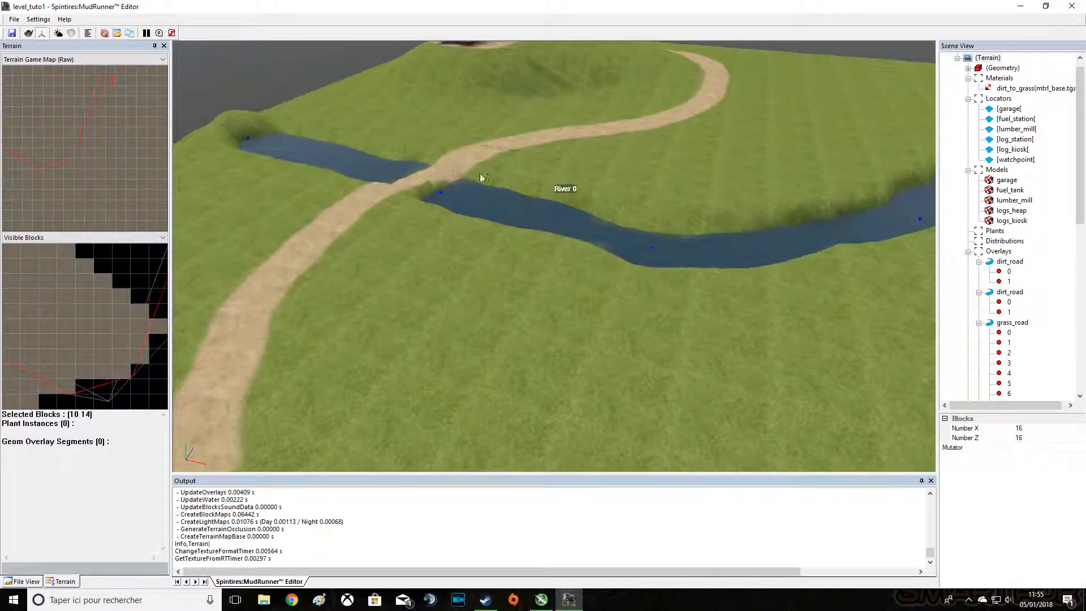
# Rebuild the visible terrain around the track crossing over the river
pyautogui.scroll(6, 480, 175)
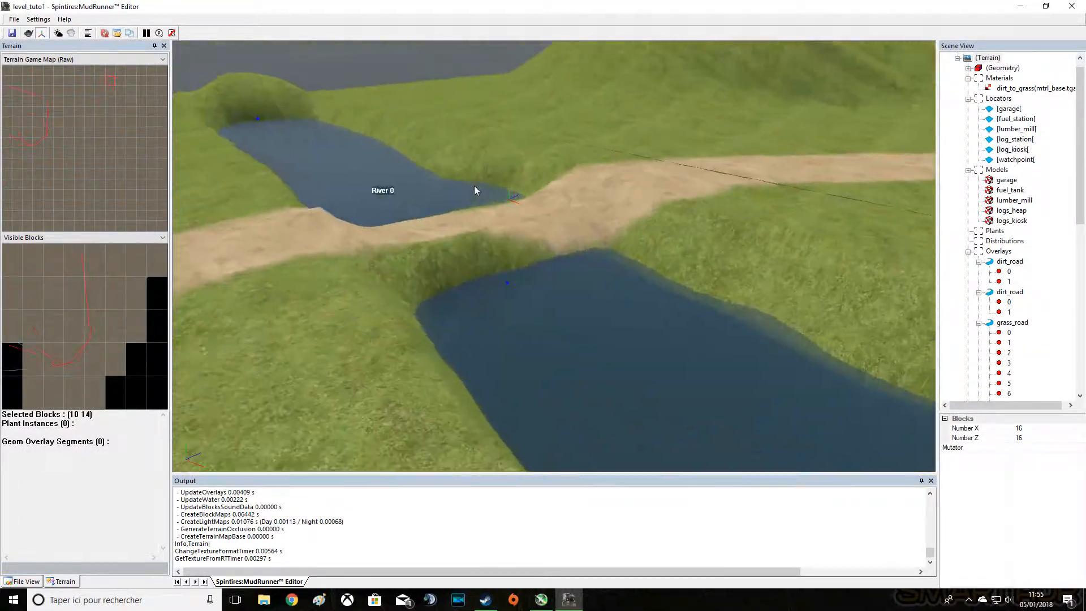
pyautogui.rightClick(718, 238)
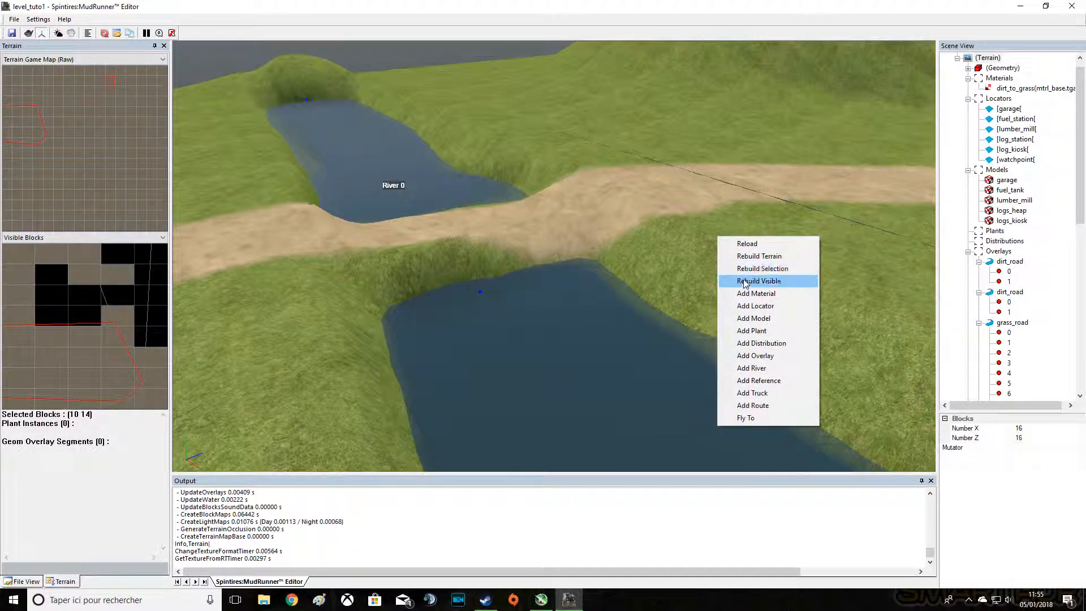
pyautogui.click(746, 281)
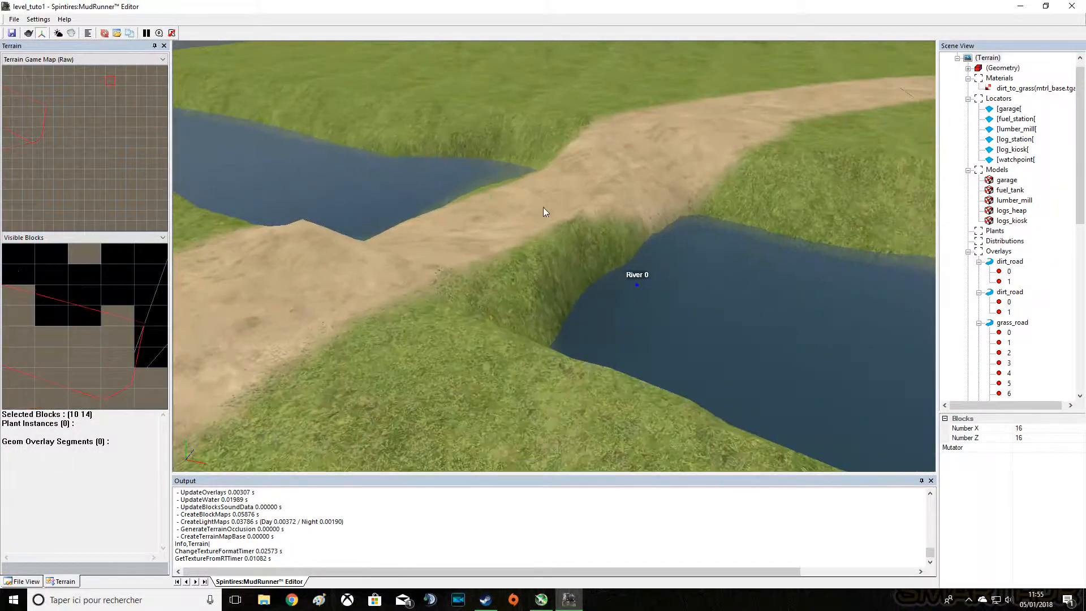
# Rebuild the whole terrain and save the level
pyautogui.rightClick(544, 213)
pyautogui.click(586, 233)
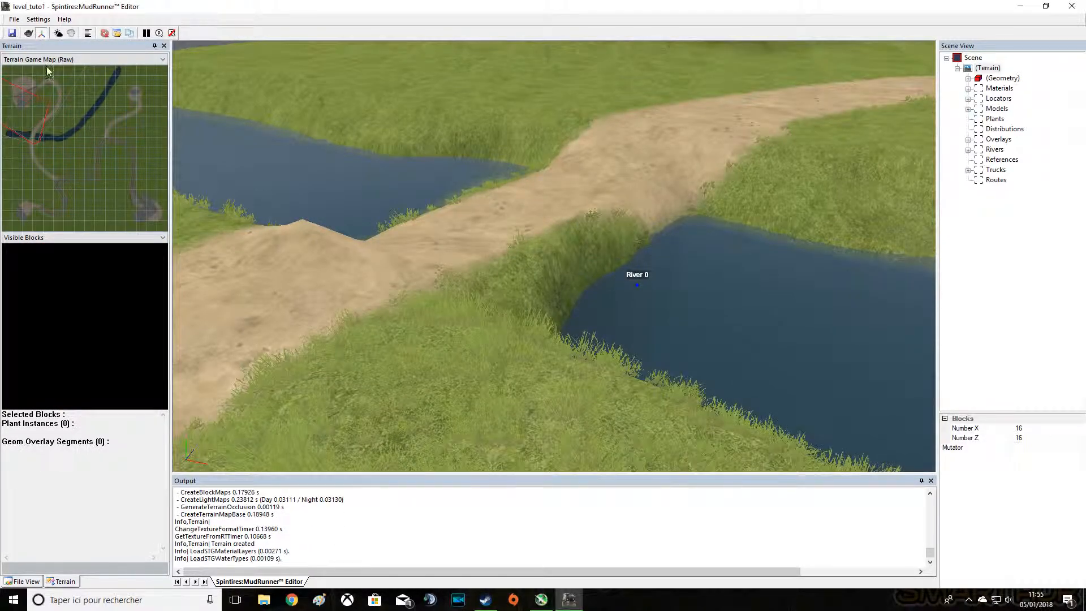
pyautogui.click(14, 35)
# Lower the track crossing over River 0 with a size 4.9 Height brush, using value 0.45 and then 0.35
pyautogui.scroll(-3, 582, 235)
pyautogui.moveTo(578, 232); pyautogui.dragTo(538, 227, button='middle')
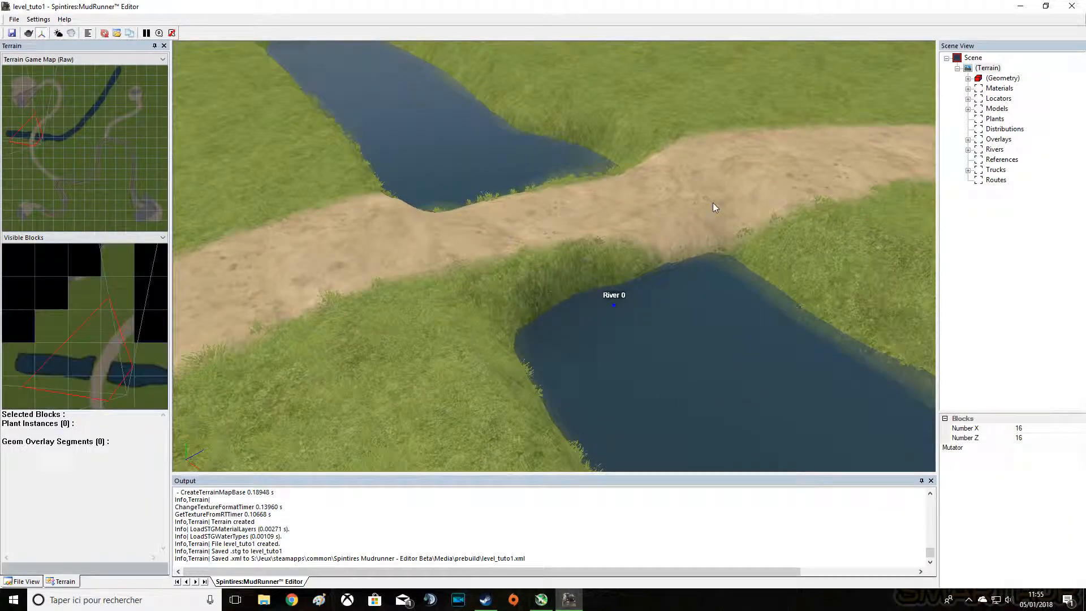
pyautogui.doubleClick(999, 79)
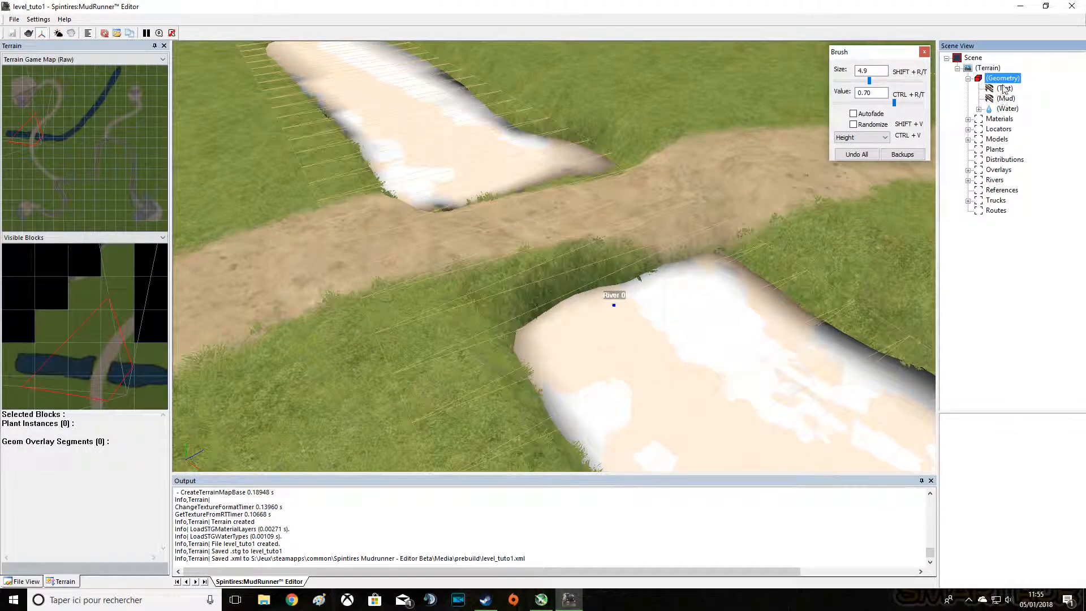
pyautogui.click(968, 79)
pyautogui.moveTo(591, 207); pyautogui.dragTo(582, 219, button='middle')
pyautogui.moveTo(895, 103); pyautogui.dragTo(873, 104)
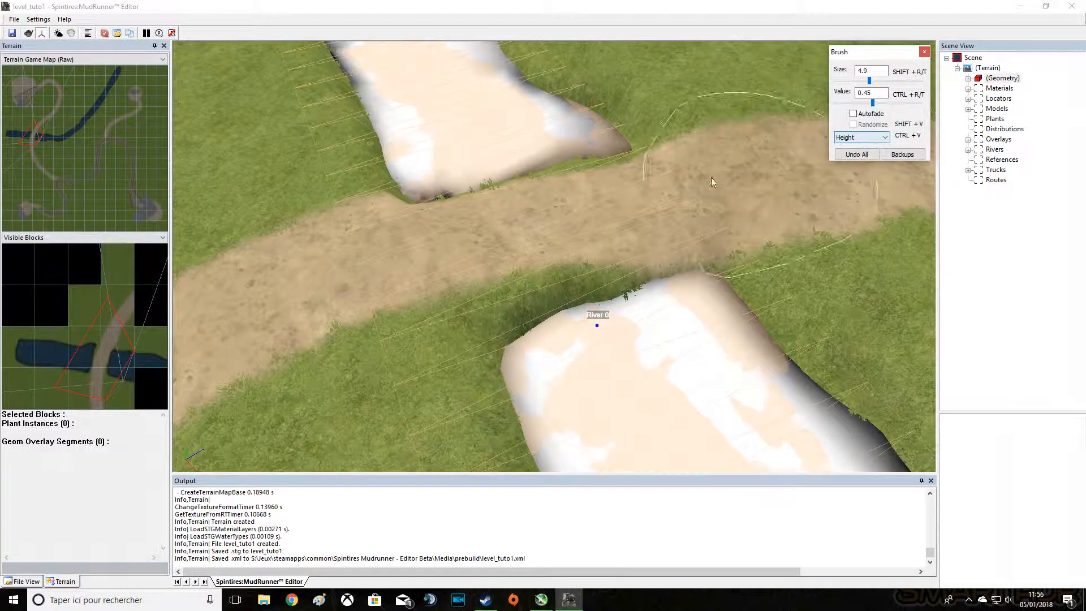
pyautogui.moveTo(570, 229); pyautogui.dragTo(544, 228, button='middle')
pyautogui.moveTo(544, 228)
pyautogui.mouseDown()
pyautogui.moveTo(517, 221)
pyautogui.moveTo(586, 227)
pyautogui.moveTo(618, 191)
pyautogui.mouseUp()
pyautogui.moveTo(873, 104); pyautogui.dragTo(865, 104)
pyautogui.moveTo(640, 190)
pyautogui.mouseDown()
pyautogui.moveTo(649, 199)
pyautogui.moveTo(592, 251)
pyautogui.moveTo(490, 259)
pyautogui.moveTo(611, 231)
pyautogui.mouseUp()
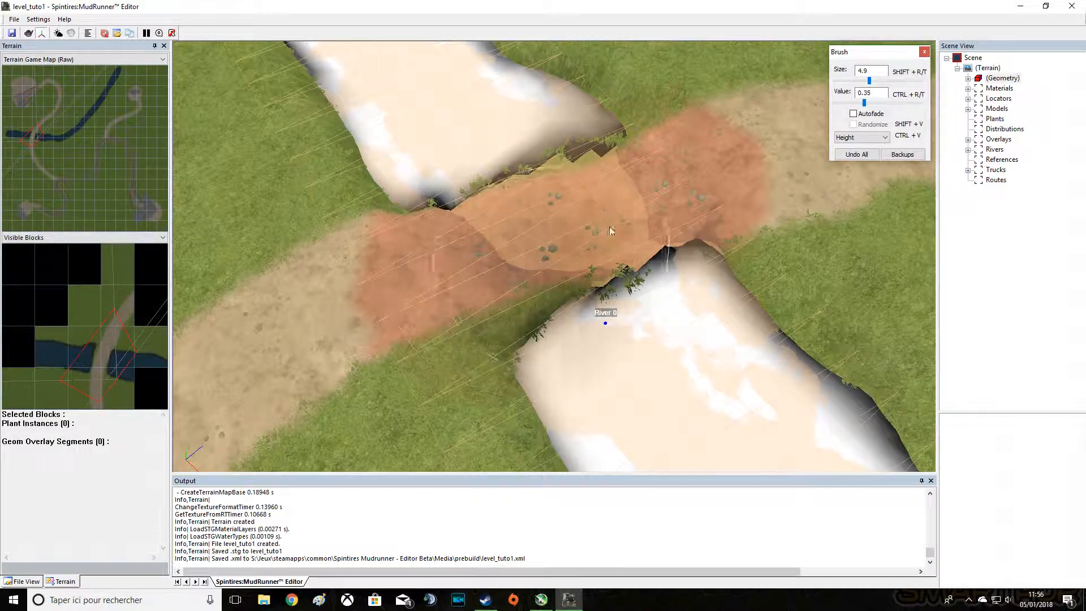
# Level the remaining edges of the crossing with a size 1.6 Height brush at 0.35 and rebuild the terrain there
pyautogui.moveTo(870, 81); pyautogui.dragTo(857, 81)
pyautogui.moveTo(481, 242); pyautogui.dragTo(446, 226)
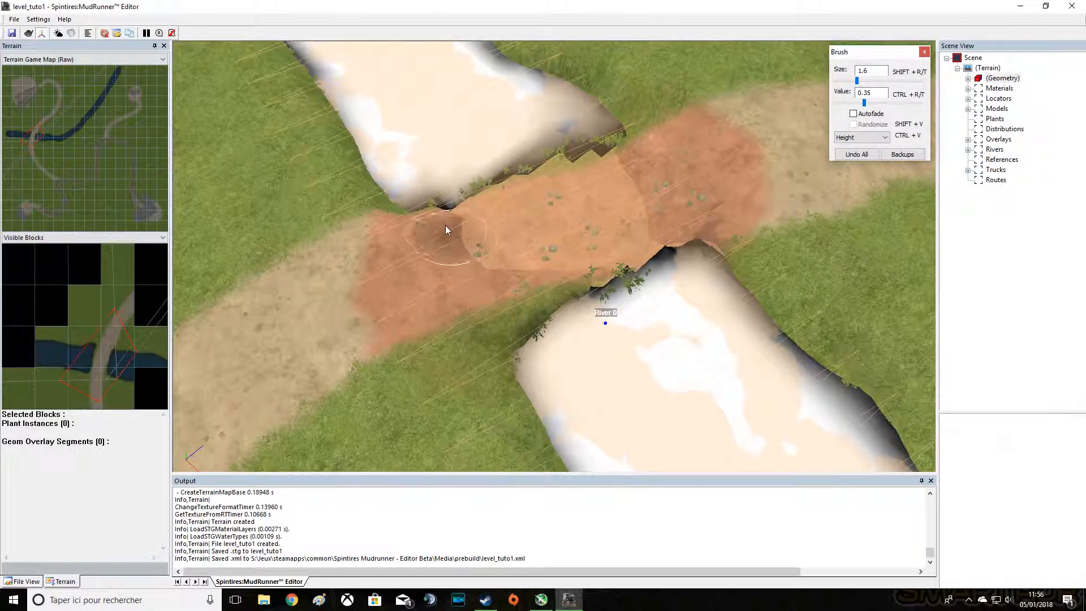
pyautogui.moveTo(514, 288); pyautogui.dragTo(555, 280)
pyautogui.scroll(2, 593, 218)
pyautogui.keyDown('alt'); pyautogui.moveTo(592, 219); pyautogui.dragTo(608, 164, button='middle'); pyautogui.keyUp('alt')
pyautogui.moveTo(607, 164)
pyautogui.mouseDown()
pyautogui.moveTo(707, 199)
pyautogui.moveTo(594, 218)
pyautogui.mouseUp()
pyautogui.keyDown('alt'); pyautogui.moveTo(594, 218); pyautogui.dragTo(591, 229, button='middle'); pyautogui.keyUp('alt')
pyautogui.press('space')
# Examine the lowered crossing, the course of River 0 and the surrounding tracks
pyautogui.keyDown('alt'); pyautogui.moveTo(538, 257); pyautogui.dragTo(493, 198, button='middle'); pyautogui.keyUp('alt')
pyautogui.scroll(-3, 598, 225)
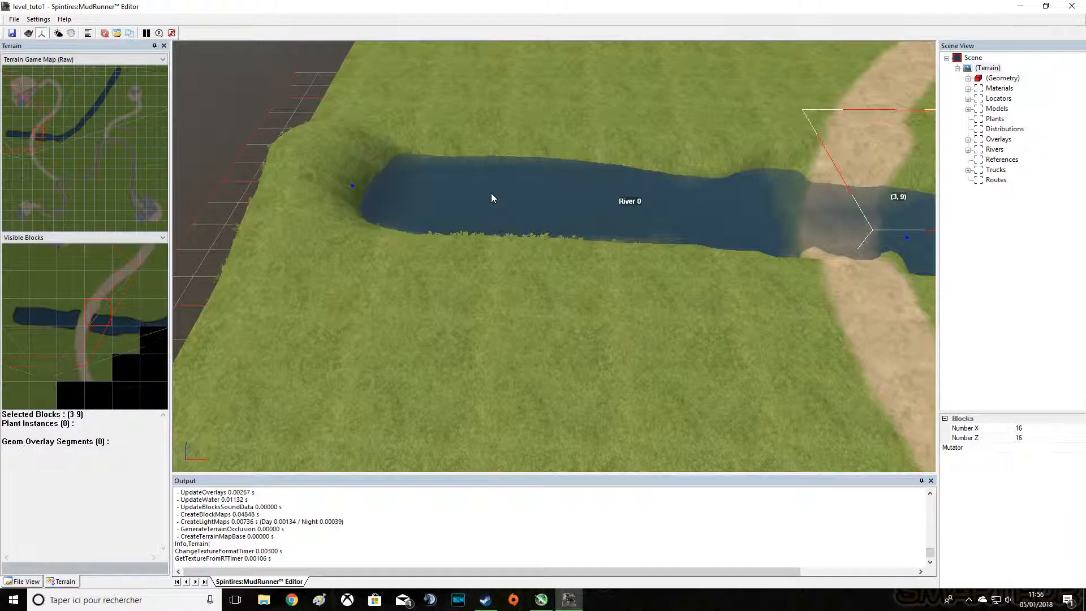
pyautogui.click(817, 199)
pyautogui.scroll(-6, 823, 198)
pyautogui.moveTo(823, 198); pyautogui.dragTo(657, 165, button='middle')
pyautogui.scroll(2, 658, 166)
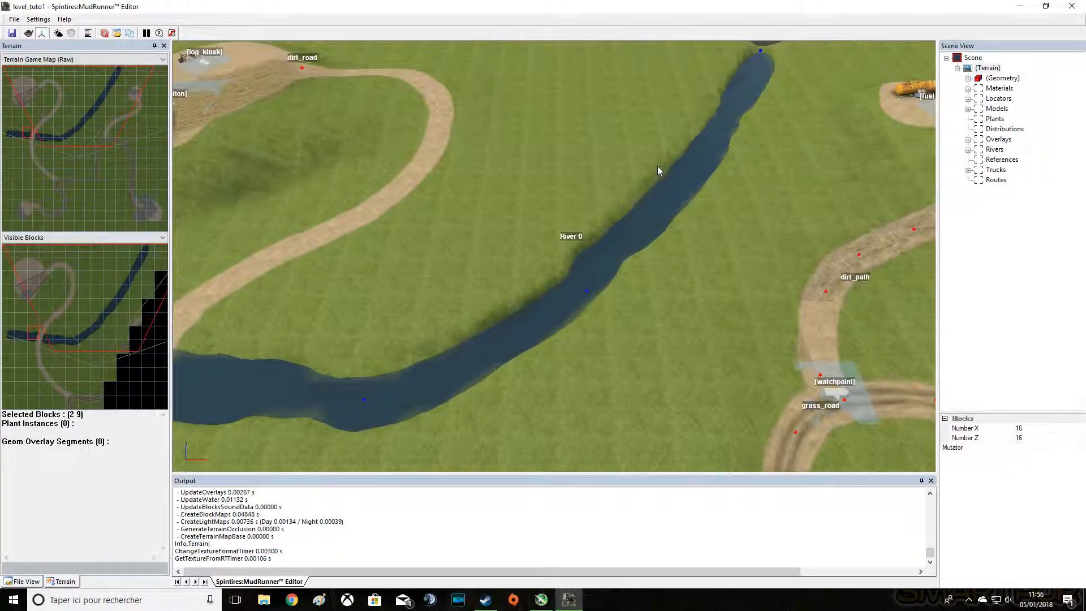
pyautogui.scroll(-4, 658, 165)
pyautogui.moveTo(252, 275); pyautogui.dragTo(311, 284, button='middle')
pyautogui.scroll(-2, 679, 310)
pyautogui.moveTo(743, 308); pyautogui.dragTo(519, 125, button='middle')
# Add a new river in the hollow of the grass_road and move its point 0 up the track
pyautogui.scroll(4, 665, 308)
pyautogui.scroll(3, 594, 286)
pyautogui.moveTo(532, 186); pyautogui.dragTo(620, 155, button='middle')
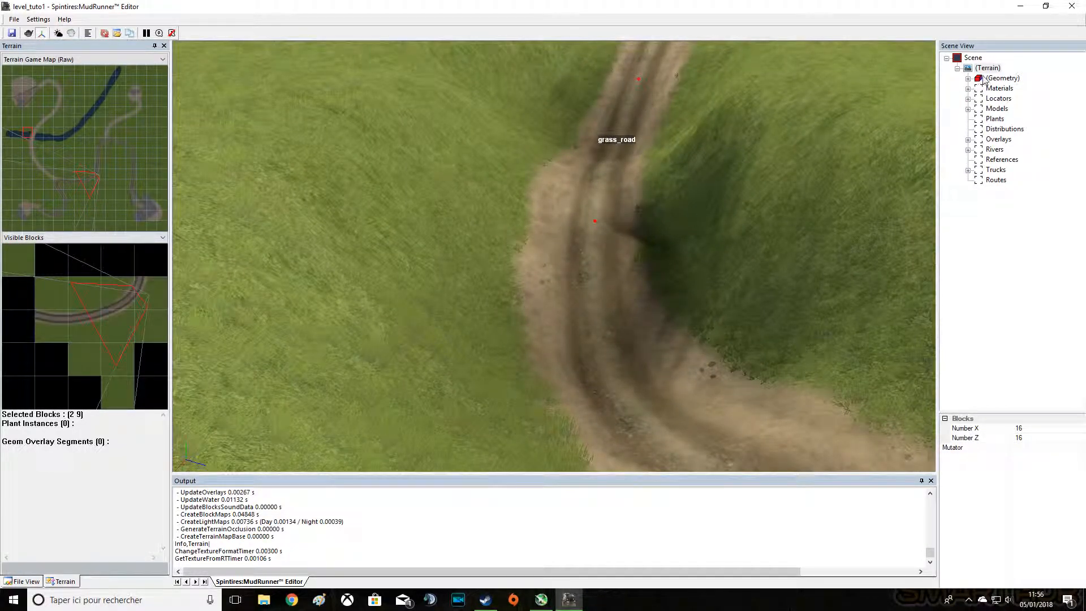
pyautogui.rightClick(627, 182)
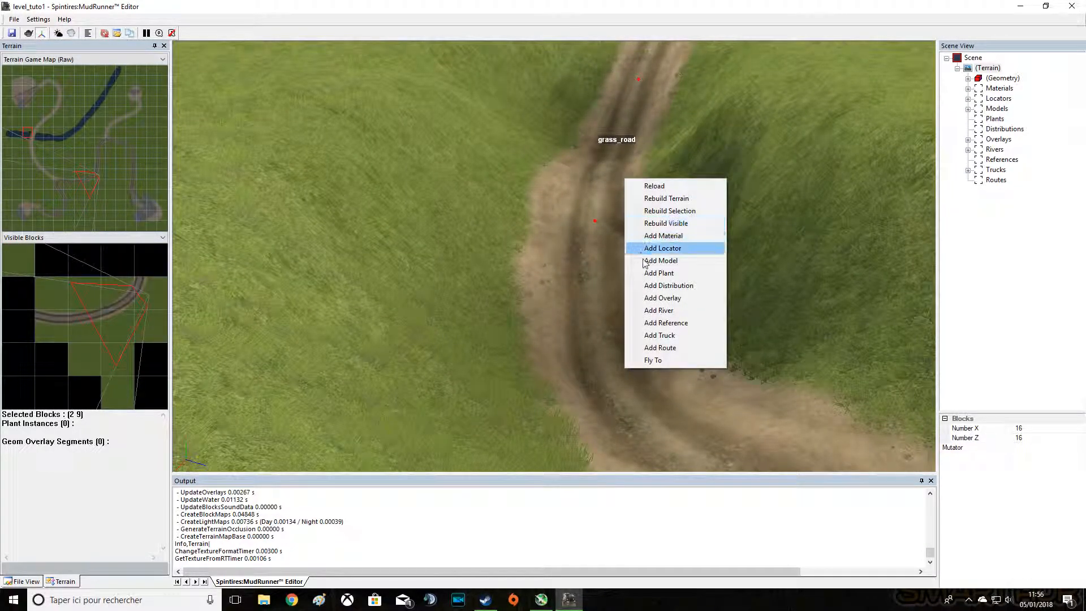
pyautogui.click(662, 307)
pyautogui.moveTo(395, 238); pyautogui.dragTo(643, 140)
# Place River 1's point 1 down the track at about (13.4, 12.8, -38.4), adjust point 0's height to about 13.0, and deselect the river
pyautogui.moveTo(712, 265); pyautogui.dragTo(675, 257, button='middle')
pyautogui.moveTo(670, 252); pyautogui.dragTo(719, 438)
pyautogui.moveTo(715, 346); pyautogui.dragTo(651, 285, button='middle')
pyautogui.moveTo(577, 372); pyautogui.dragTo(603, 417)
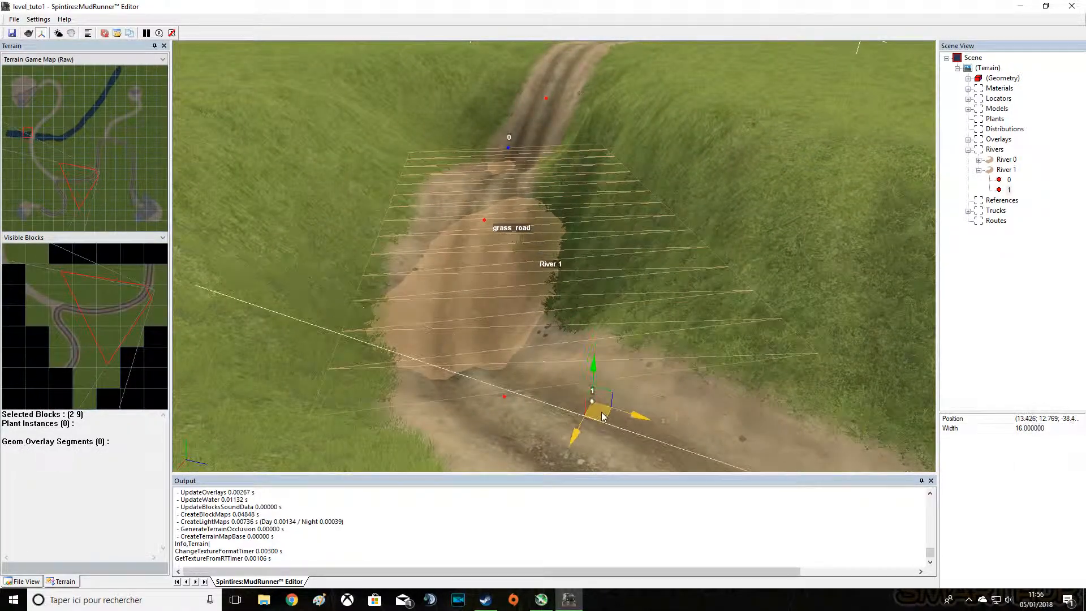
pyautogui.moveTo(524, 212); pyautogui.dragTo(606, 297, button='middle')
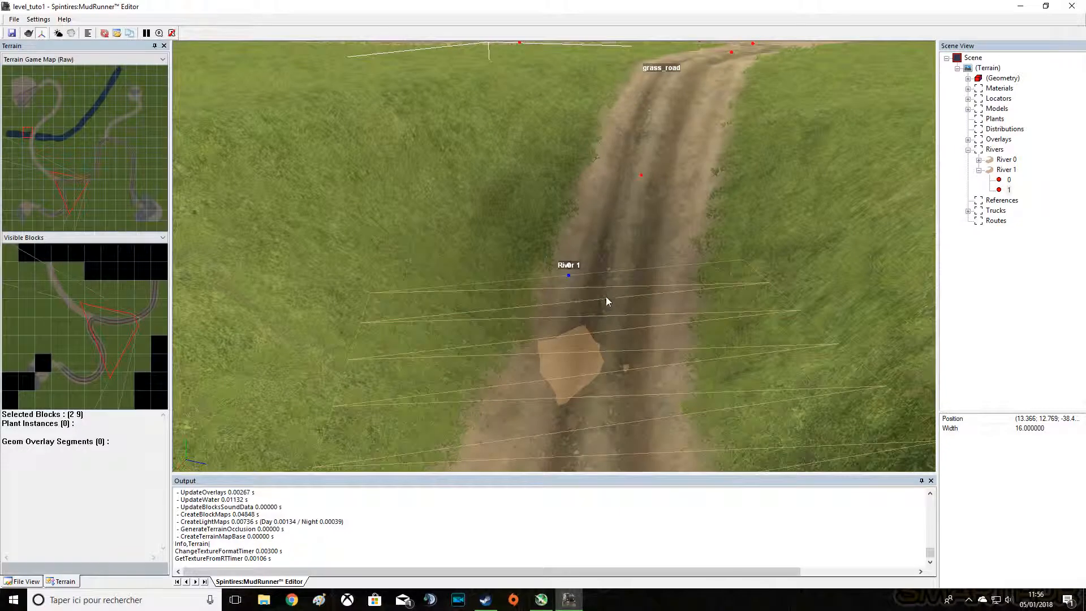
pyautogui.click(566, 279)
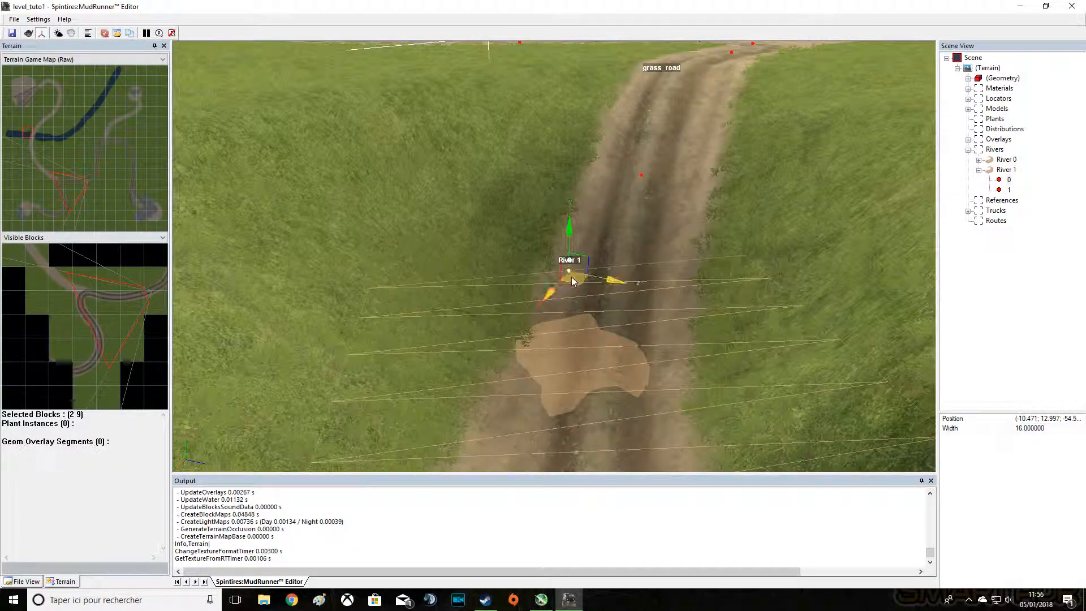
pyautogui.click(662, 277)
# Examine the shape of the River 1 pools on the track and select terrain block (8, 5)
pyautogui.moveTo(664, 279); pyautogui.dragTo(562, 257, button='middle')
pyautogui.scroll(3, 583, 342)
pyautogui.scroll(-3, 585, 341)
pyautogui.scroll(3, 585, 342)
pyautogui.scroll(2, 563, 257)
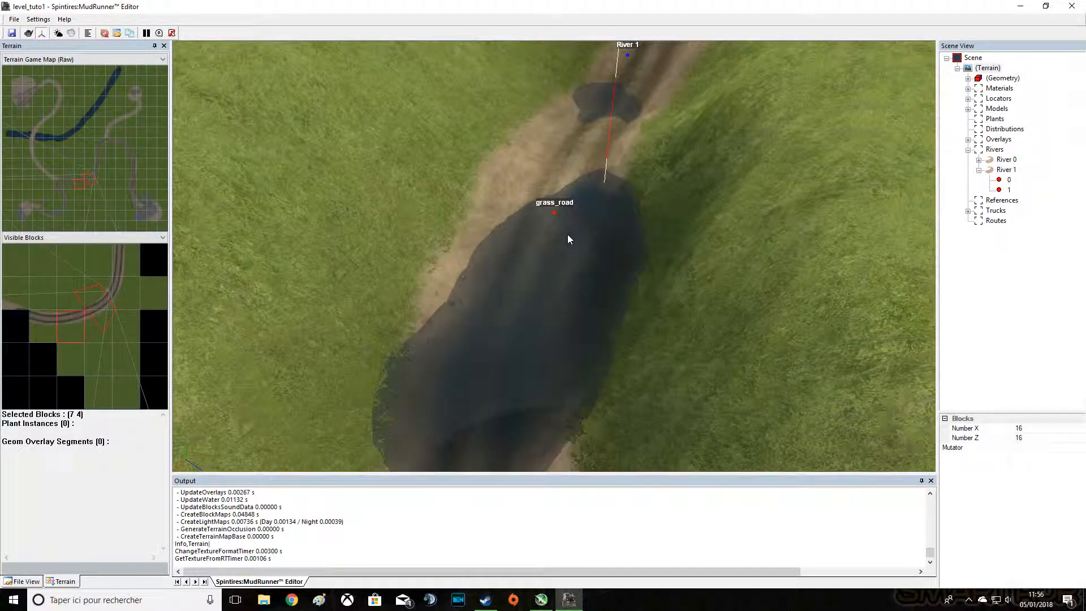
pyautogui.scroll(-2, 559, 278)
pyautogui.rightClick(556, 280)
pyautogui.click(717, 245)
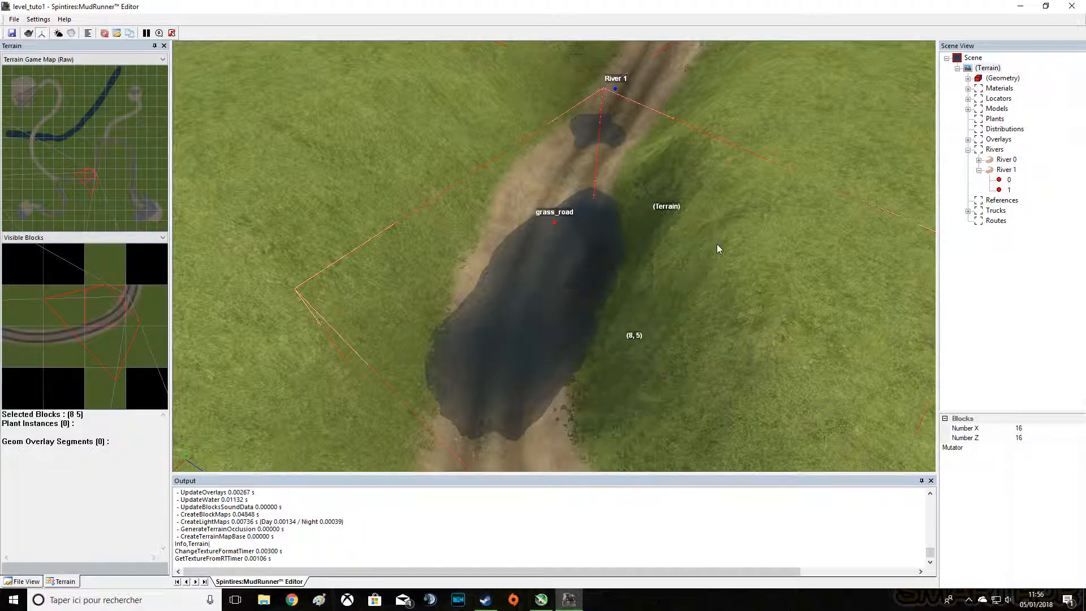
# Paint water mud over the large River 1 pool with brush size 3.5 and value 0.85
pyautogui.doubleClick(978, 80)
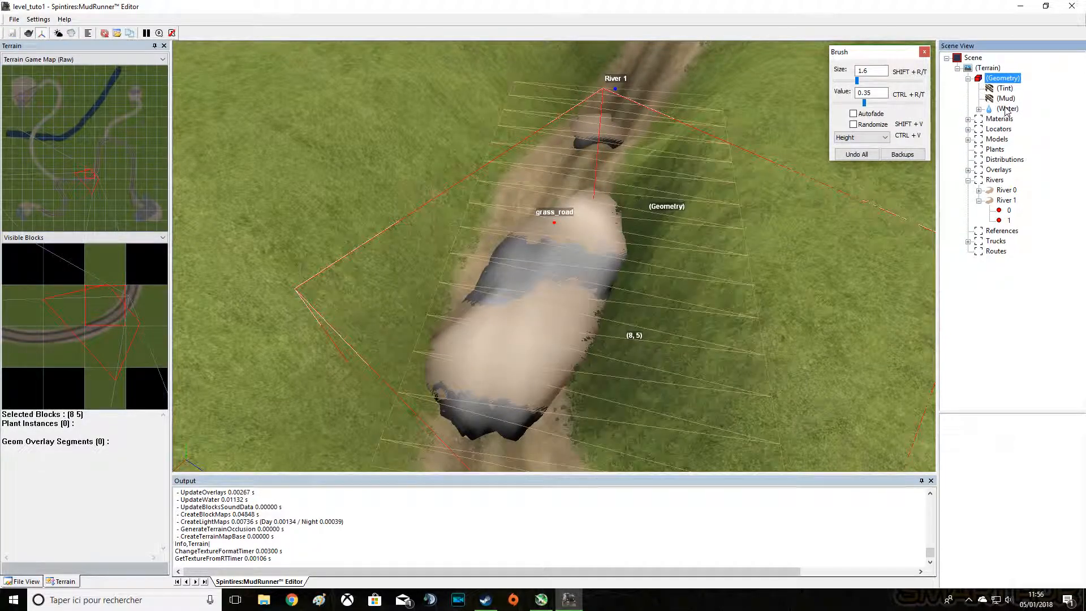
pyautogui.click(980, 109)
pyautogui.click(1016, 119)
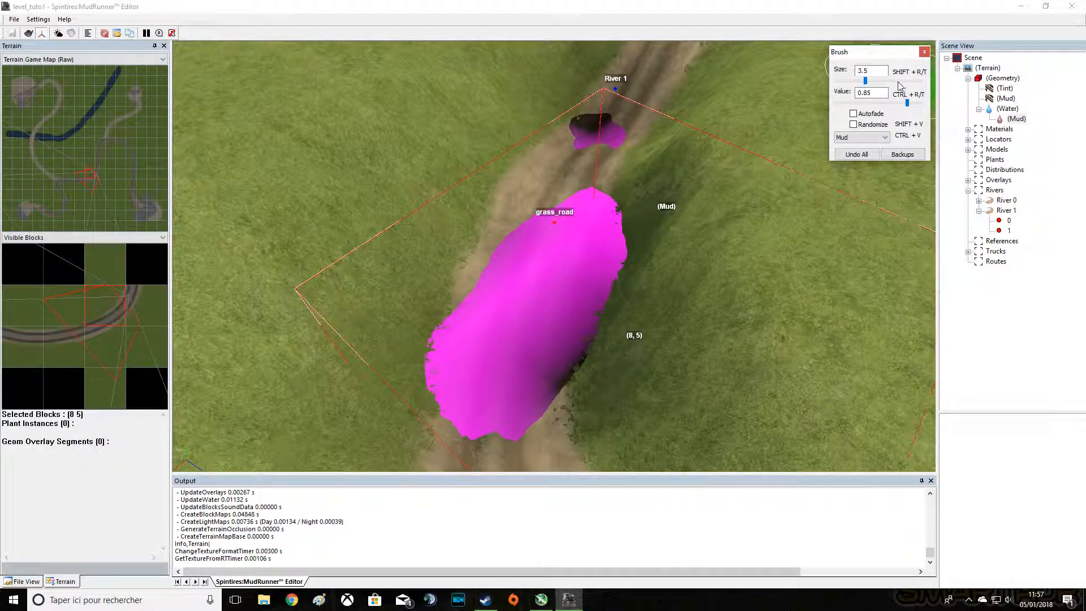
pyautogui.scroll(-4, 552, 158)
pyautogui.moveTo(550, 192)
pyautogui.mouseDown()
pyautogui.moveTo(606, 173)
pyautogui.moveTo(550, 306)
pyautogui.moveTo(509, 345)
pyautogui.moveTo(609, 293)
pyautogui.mouseUp()
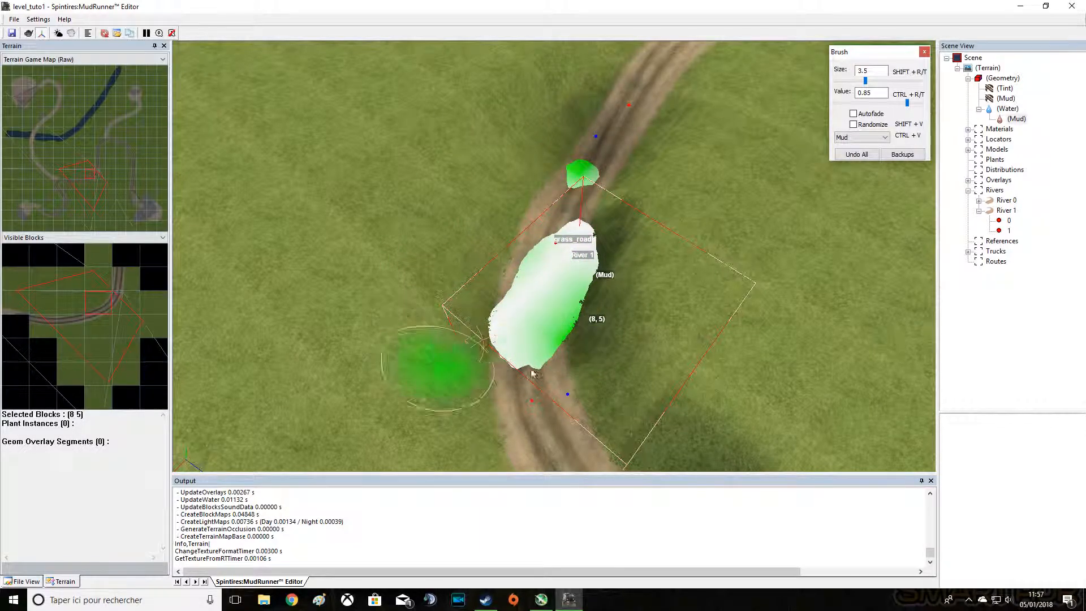
pyautogui.press('Escape')
# Paint the same water mud over the small River 1 pool farther up the track
pyautogui.scroll(4, 548, 262)
pyautogui.moveTo(549, 263); pyautogui.dragTo(563, 239, button='middle')
pyautogui.scroll(4, 575, 153)
pyautogui.moveTo(561, 197); pyautogui.dragTo(571, 228, button='middle')
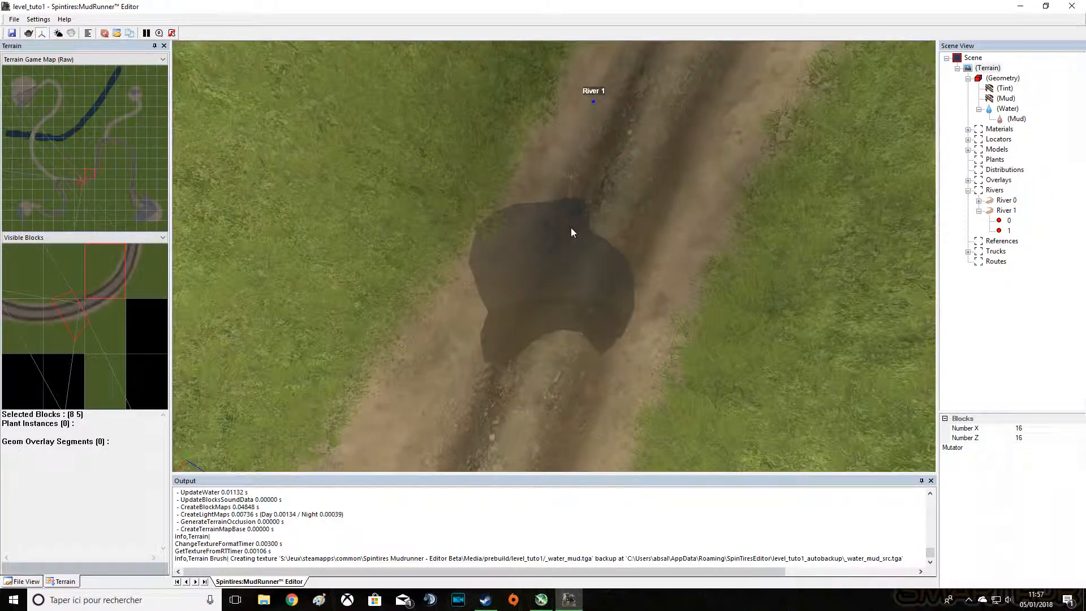
pyautogui.click(1014, 120)
pyautogui.scroll(-2, 568, 196)
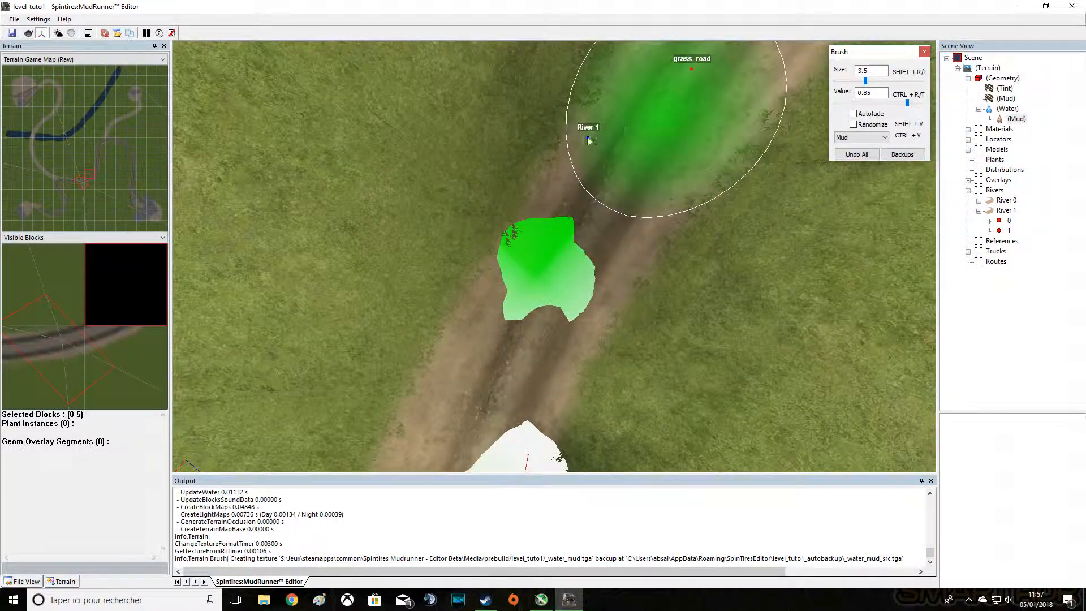
pyautogui.click(558, 228)
# Add another river across the grass_road's other dip with point 0 at about (30.1, 14.3, -15.4) and deselect it
pyautogui.moveTo(555, 229)
pyautogui.mouseDown(button='middle')
pyautogui.moveTo(570, 187)
pyautogui.moveTo(552, 257)
pyautogui.moveTo(557, 310)
pyautogui.moveTo(838, 212)
pyautogui.moveTo(700, 289)
pyautogui.mouseUp(button='middle')
pyautogui.scroll(-5, 557, 310)
pyautogui.scroll(-3, 807, 237)
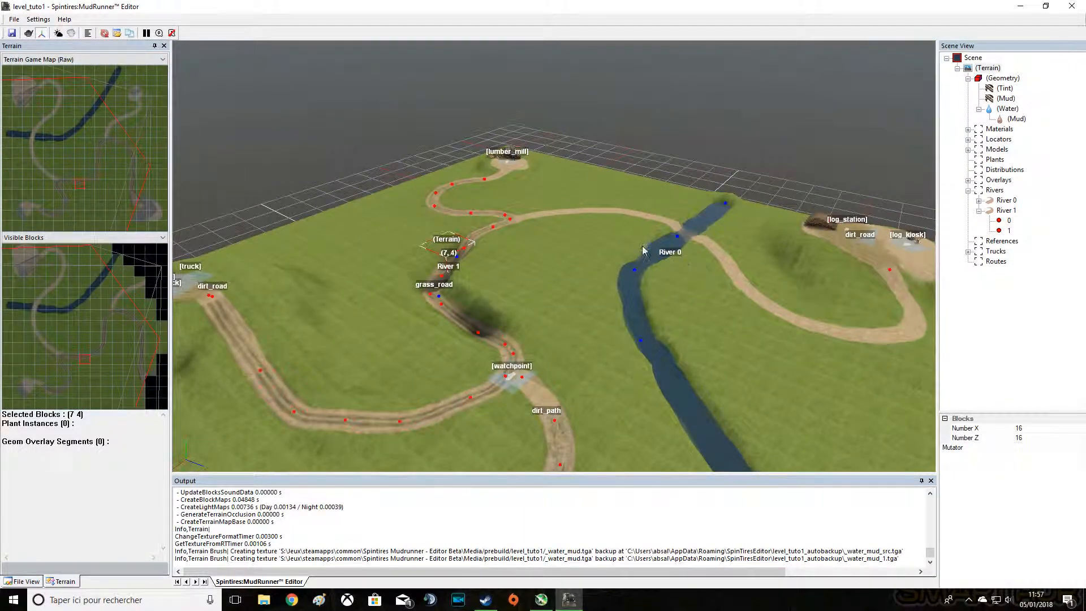
pyautogui.scroll(10, 521, 299)
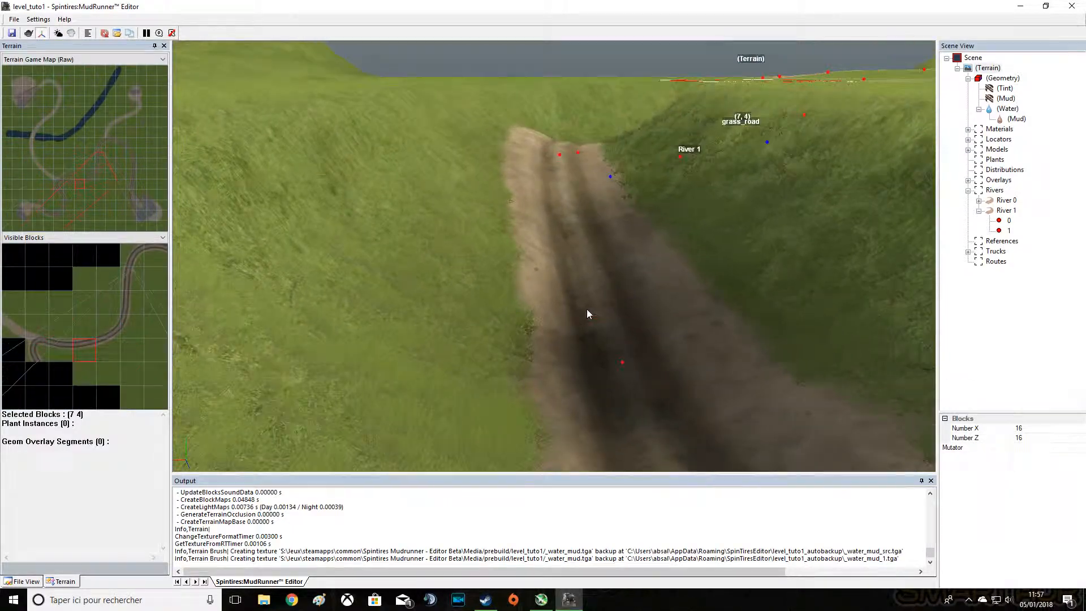
pyautogui.moveTo(586, 309); pyautogui.dragTo(605, 317, button='middle')
pyautogui.rightClick(607, 316)
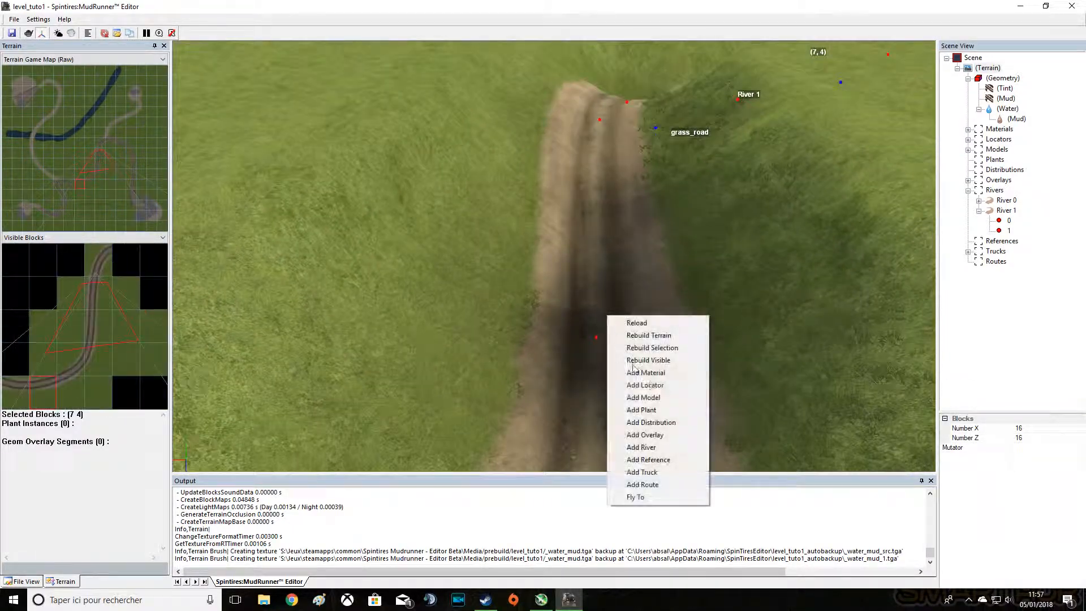
pyautogui.click(641, 448)
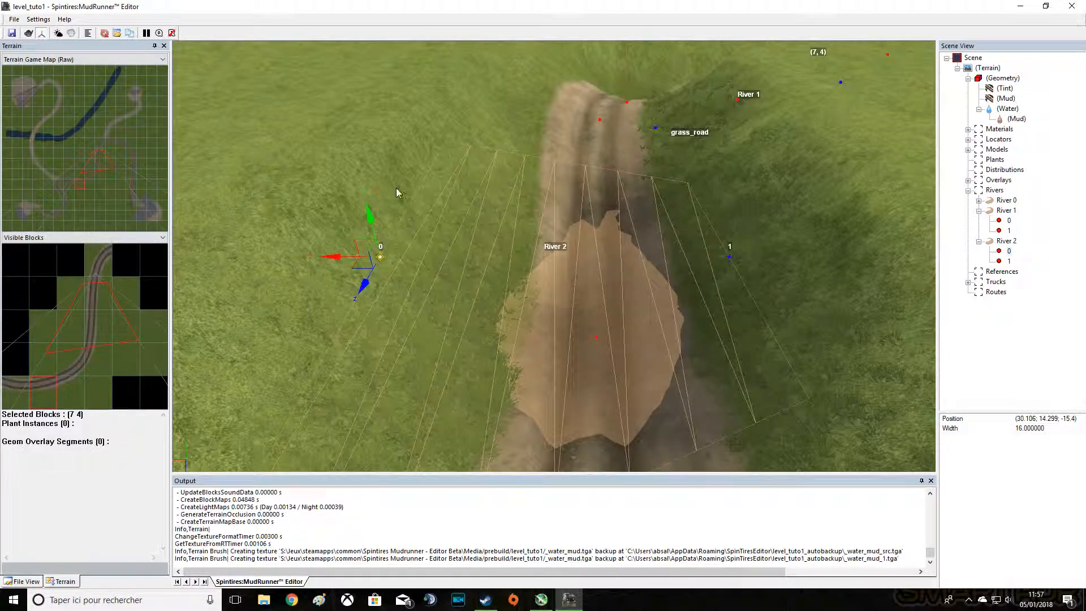
pyautogui.click(543, 283)
# Paint water mud over the River 2 pool and leave the brush
pyautogui.moveTo(545, 282)
pyautogui.mouseDown(button='middle')
pyautogui.moveTo(566, 259)
pyautogui.moveTo(569, 287)
pyautogui.moveTo(606, 282)
pyautogui.moveTo(614, 297)
pyautogui.mouseUp(button='middle')
pyautogui.click(1016, 119)
pyautogui.moveTo(611, 294)
pyautogui.mouseDown()
pyautogui.moveTo(636, 215)
pyautogui.moveTo(468, 328)
pyautogui.moveTo(562, 415)
pyautogui.moveTo(650, 143)
pyautogui.moveTo(592, 409)
pyautogui.moveTo(573, 228)
pyautogui.moveTo(493, 390)
pyautogui.moveTo(649, 352)
pyautogui.mouseUp()
pyautogui.press('Escape')
# Look over the muddy River 2 pool and the place where the track crosses River 0
pyautogui.scroll(-3, 651, 304)
pyautogui.scroll(3, 652, 304)
pyautogui.moveTo(651, 305)
pyautogui.mouseDown(button='middle')
pyautogui.moveTo(562, 259)
pyautogui.moveTo(487, 269)
pyautogui.mouseUp(button='middle')
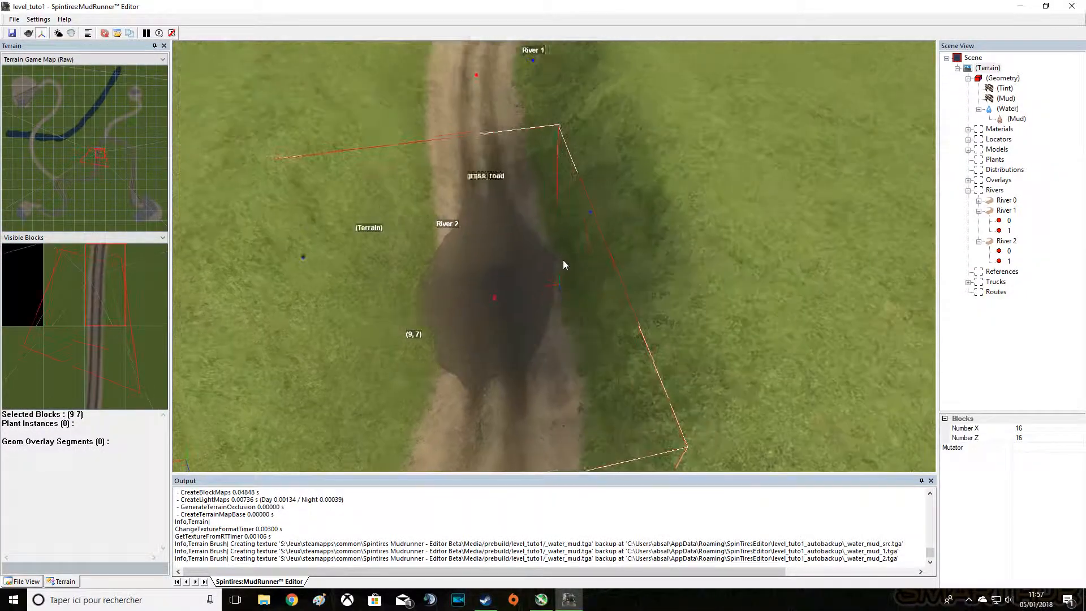
pyautogui.scroll(3, 492, 276)
pyautogui.scroll(-8, 692, 210)
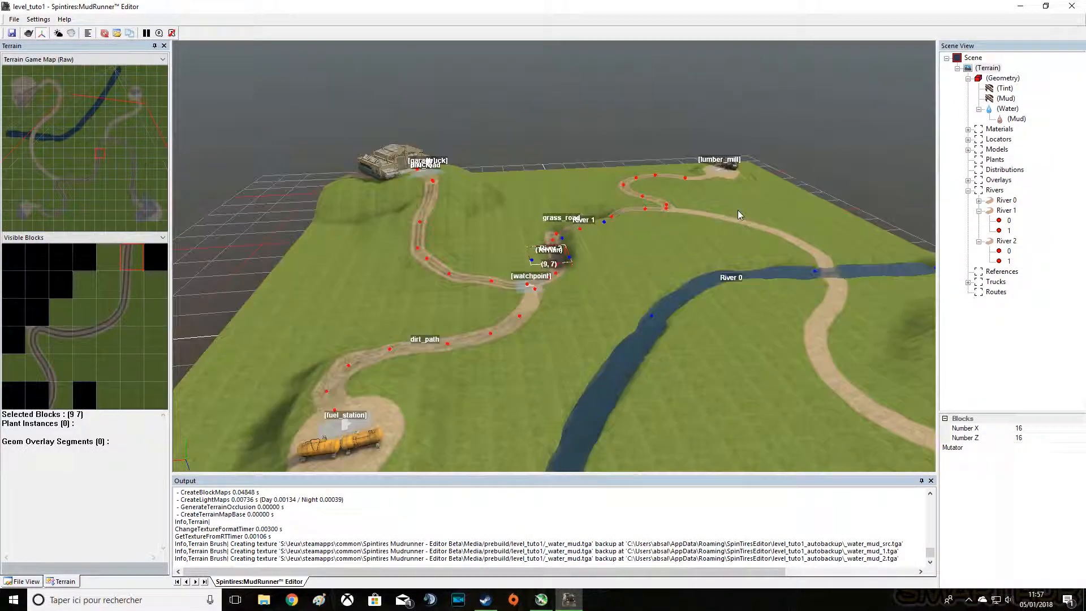
pyautogui.scroll(6, 804, 249)
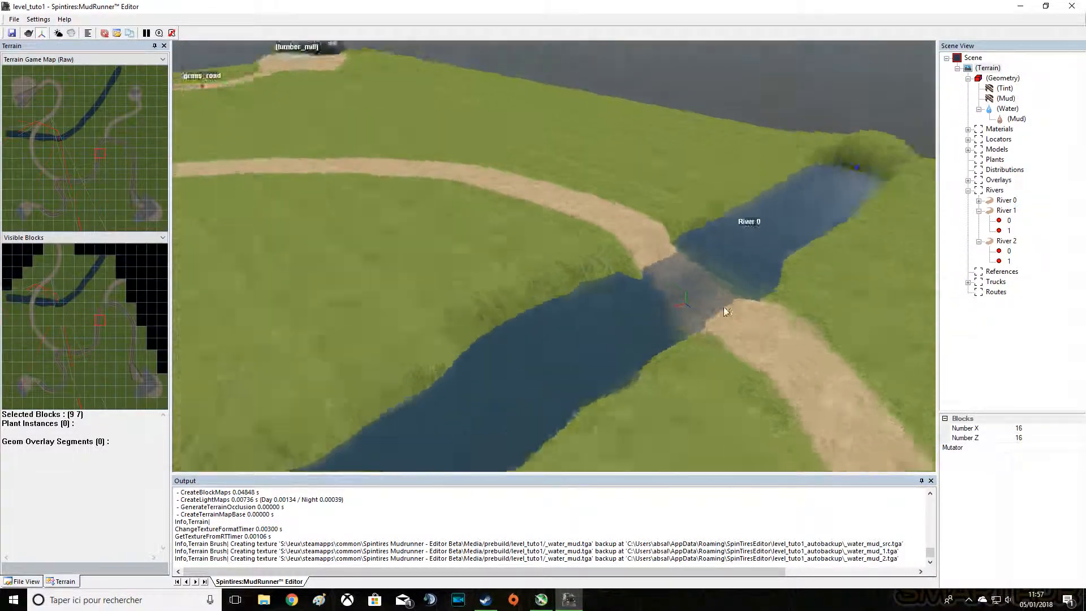
pyautogui.moveTo(724, 306); pyautogui.dragTo(621, 245, button='middle')
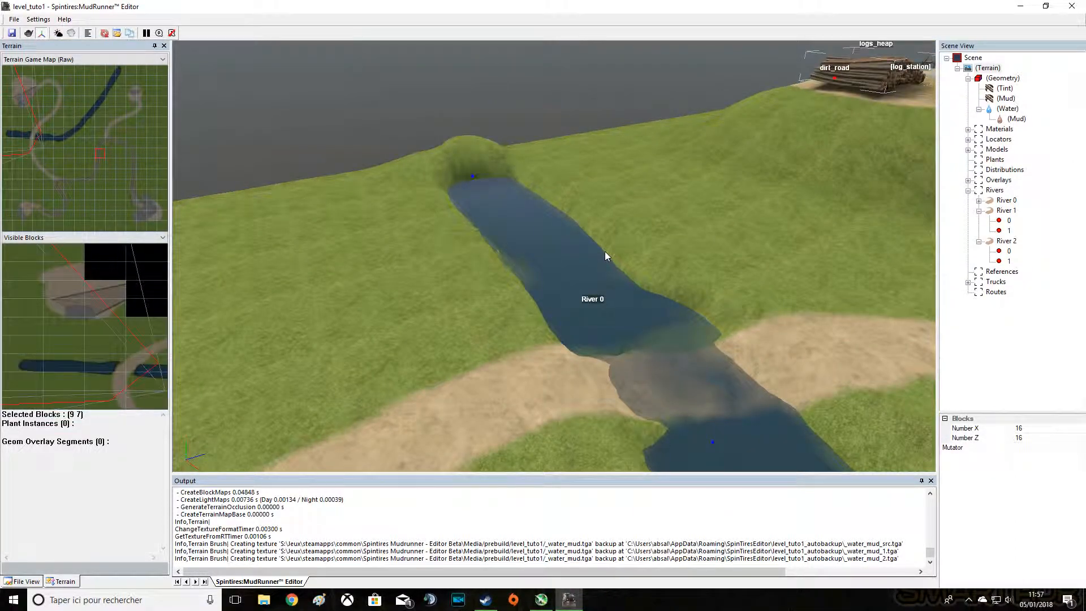
# Paint water Speed onto River 0 around the track crossing with brush size 3.5 and value 0.85
pyautogui.click(1006, 109)
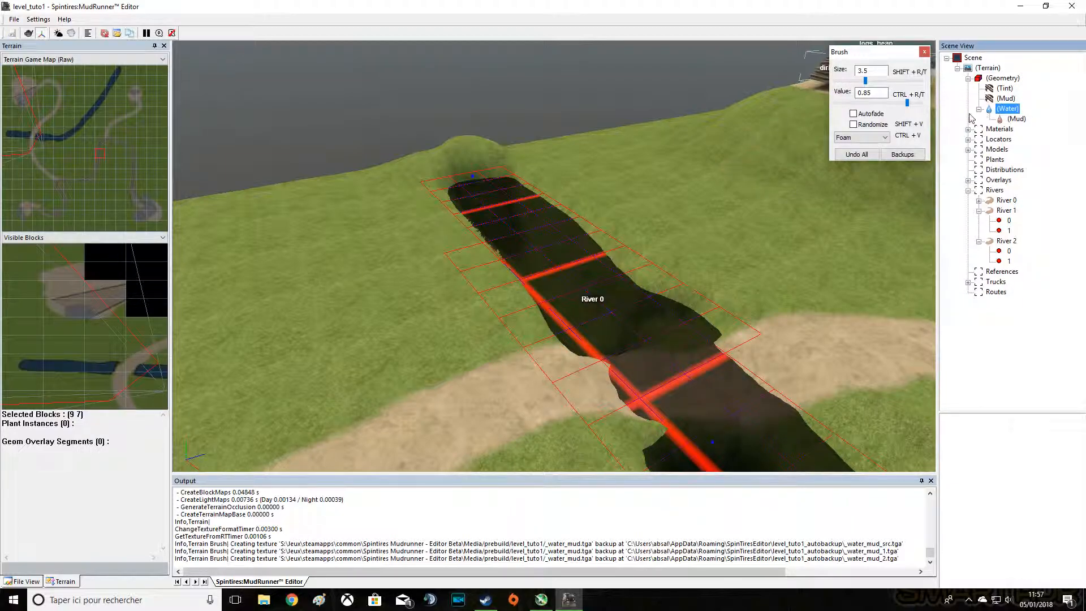
pyautogui.moveTo(527, 233); pyautogui.dragTo(600, 264, button='middle')
pyautogui.scroll(-5, 671, 266)
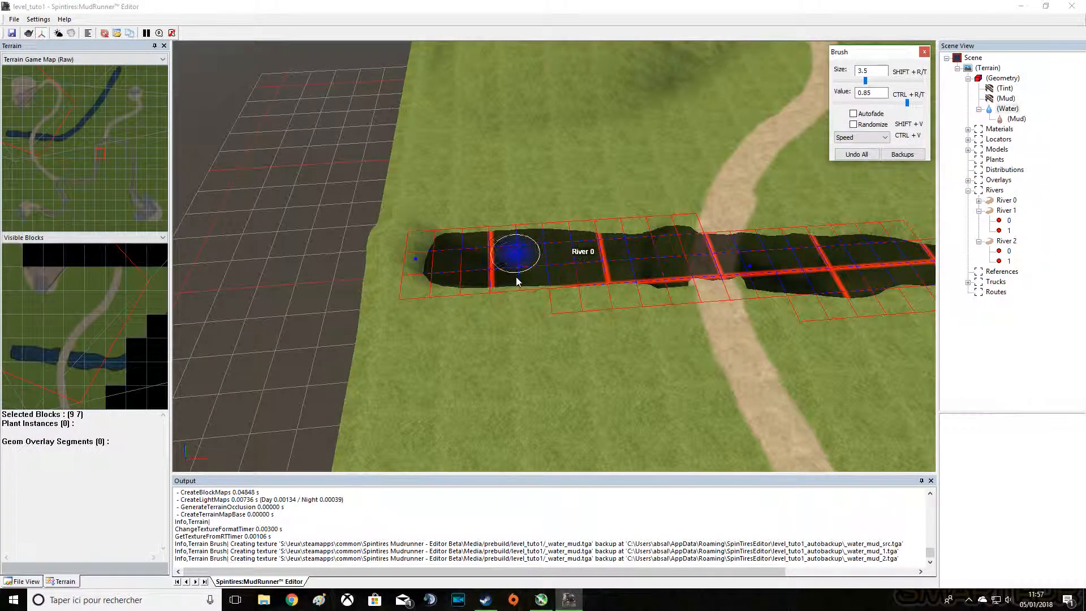
pyautogui.scroll(4, 517, 281)
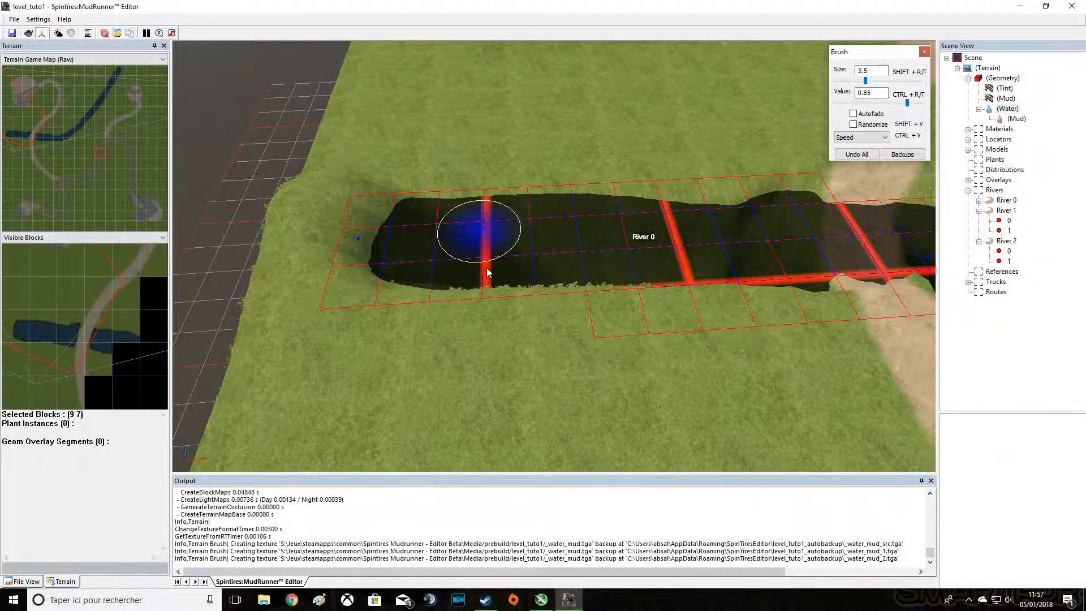
pyautogui.scroll(-1, 566, 299)
pyautogui.moveTo(776, 292); pyautogui.dragTo(722, 232, button='middle')
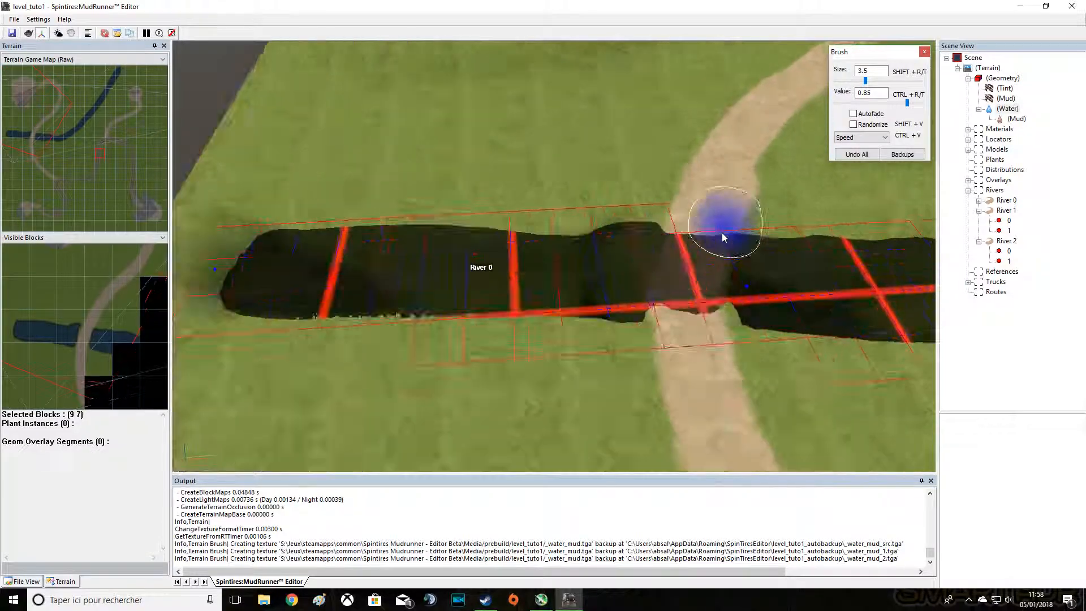
pyautogui.scroll(4, 677, 266)
pyautogui.moveTo(653, 267)
pyautogui.mouseDown()
pyautogui.moveTo(636, 252)
pyautogui.moveTo(592, 318)
pyautogui.moveTo(727, 249)
pyautogui.moveTo(550, 285)
pyautogui.moveTo(640, 283)
pyautogui.moveTo(652, 267)
pyautogui.mouseUp()
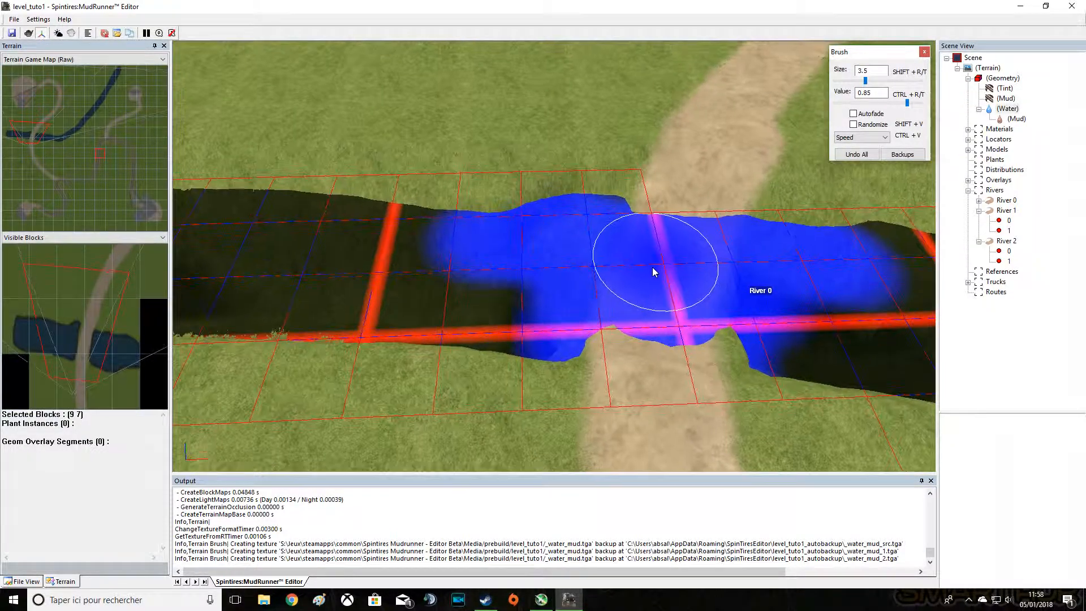
pyautogui.rightClick(652, 267)
pyautogui.keyDown('alt'); pyautogui.moveTo(678, 204); pyautogui.dragTo(664, 229, button='middle'); pyautogui.keyUp('alt')
pyautogui.scroll(3, 664, 229)
pyautogui.scroll(-2, 639, 252)
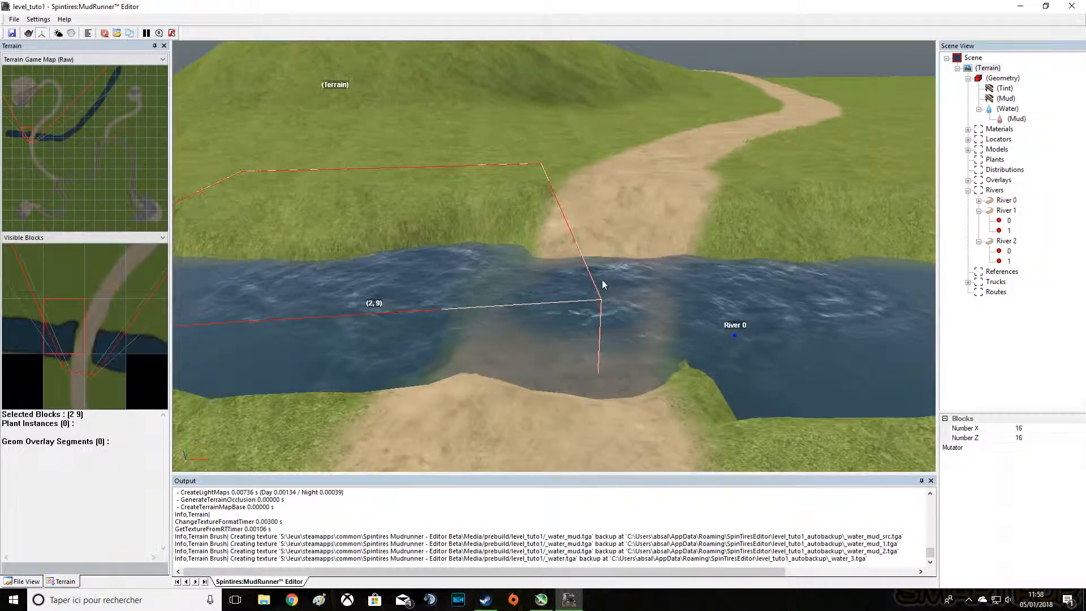
pyautogui.scroll(2, 602, 281)
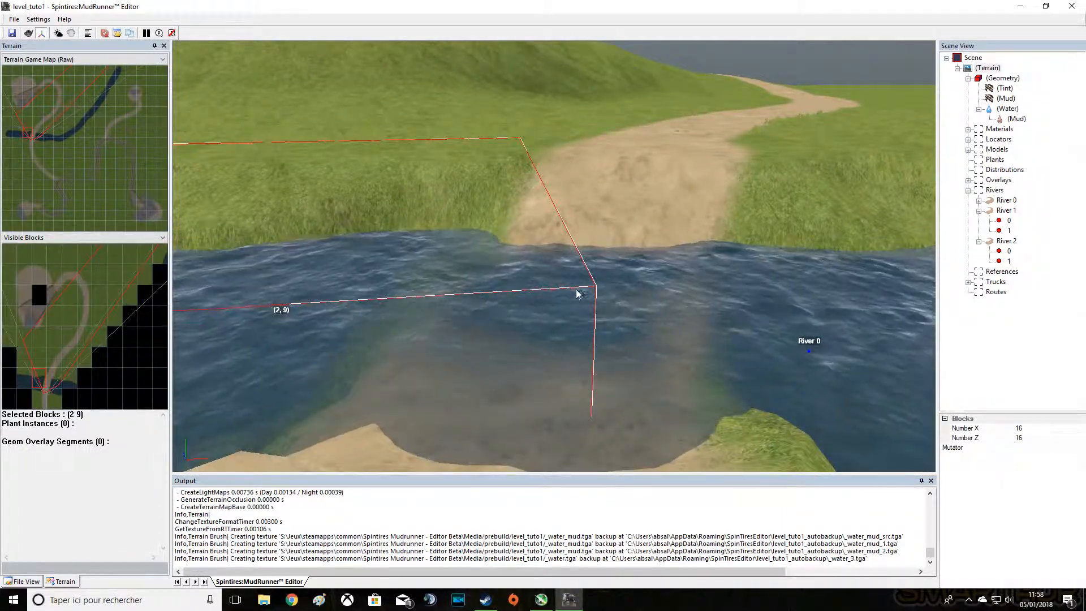
# Extend the water Speed painting along River 0 from its map-edge end past the track crossing with brush size 3.5 and value 0.85
pyautogui.scroll(-2, 577, 291)
pyautogui.keyDown('alt'); pyautogui.moveTo(544, 290); pyautogui.dragTo(551, 295, button='middle'); pyautogui.keyUp('alt')
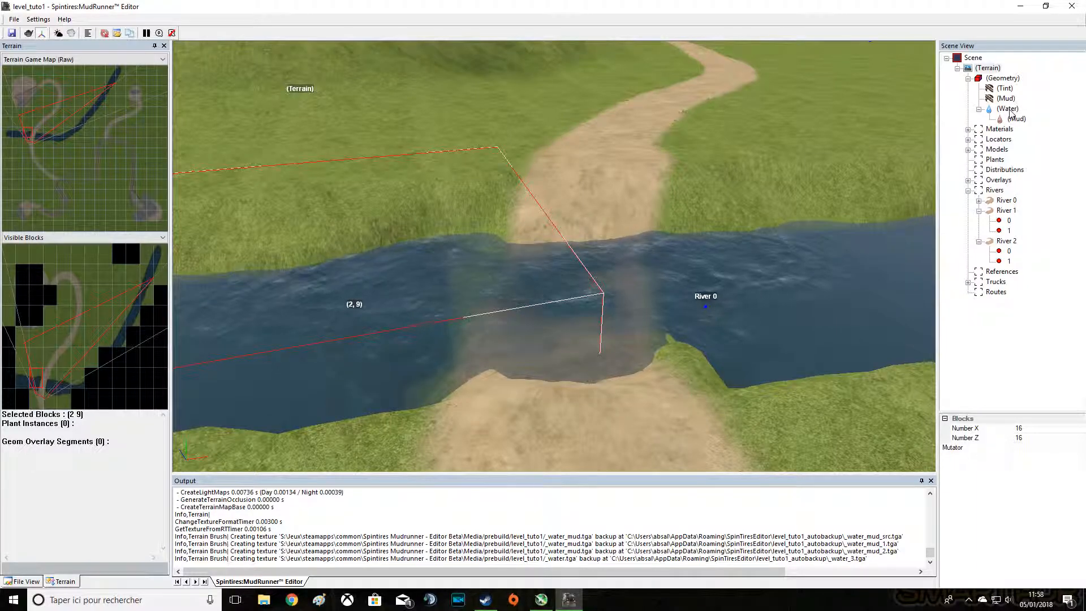
pyautogui.click(1008, 110)
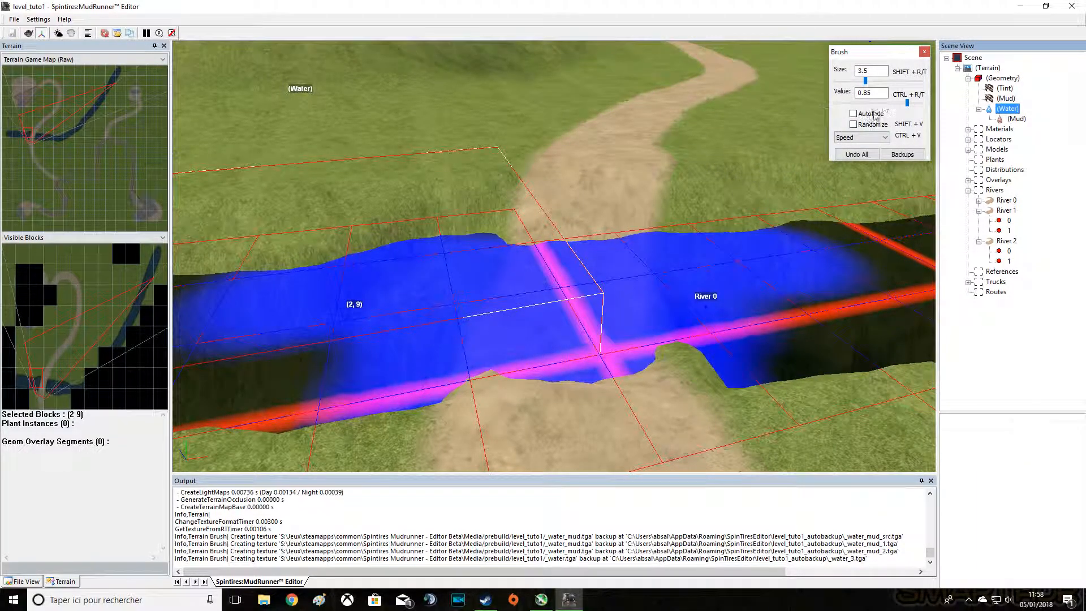
pyautogui.scroll(-5, 428, 285)
pyautogui.moveTo(339, 300); pyautogui.dragTo(293, 324, button='right')
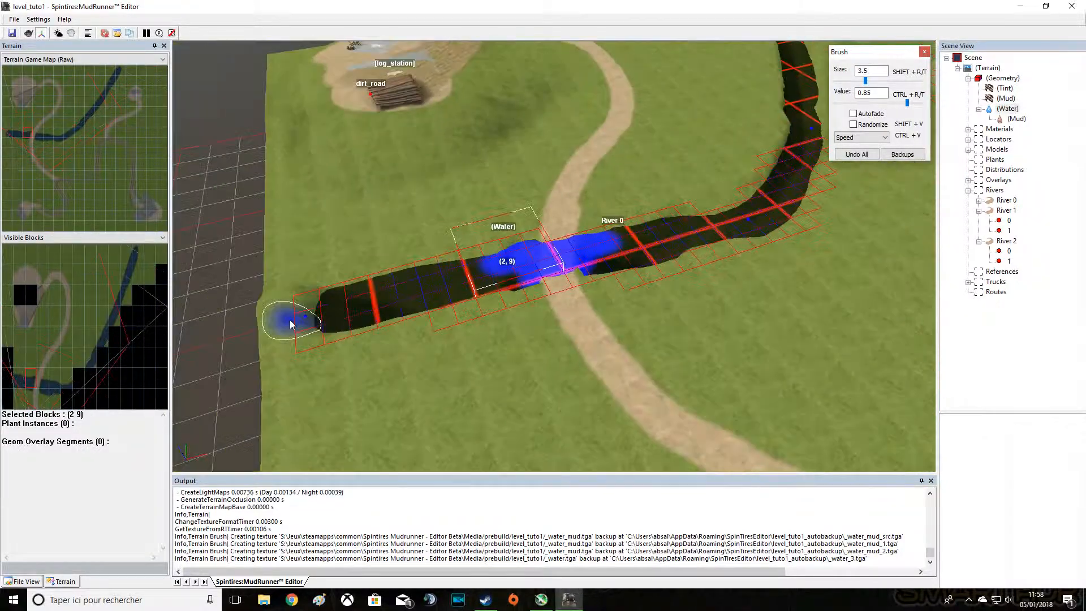
pyautogui.scroll(2, 293, 325)
pyautogui.moveTo(393, 311); pyautogui.dragTo(507, 285)
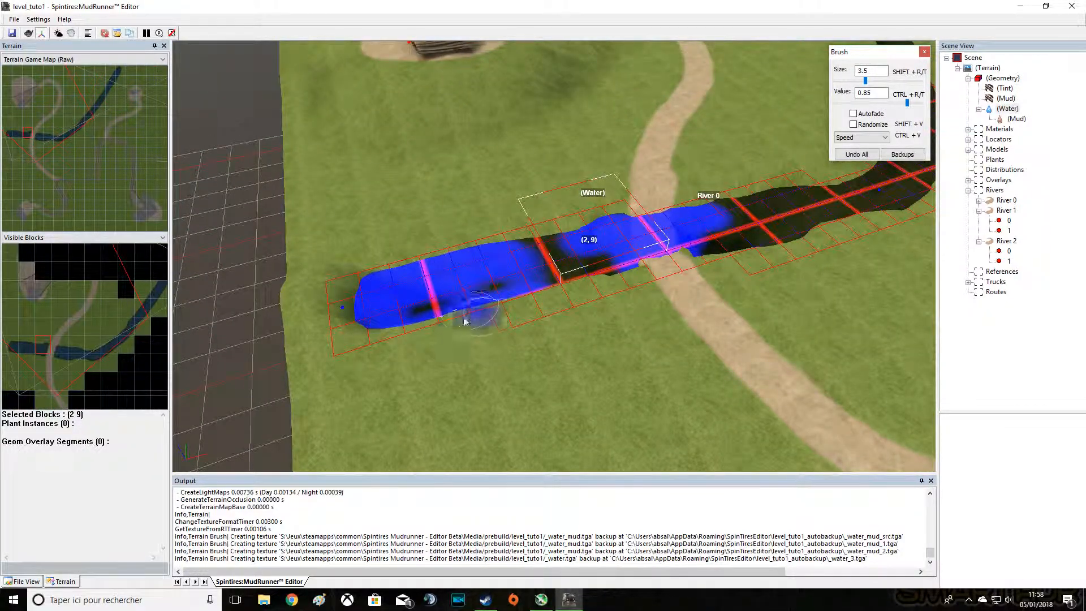
pyautogui.moveTo(554, 268); pyautogui.dragTo(712, 256)
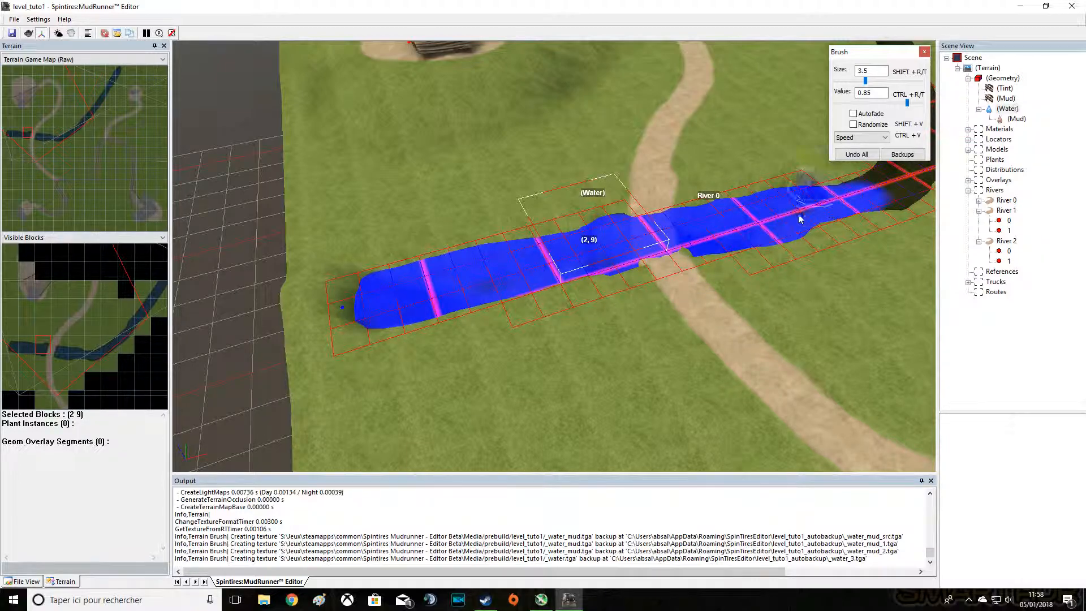
pyautogui.scroll(3, 829, 221)
pyautogui.moveTo(648, 228); pyautogui.dragTo(685, 212, button='right')
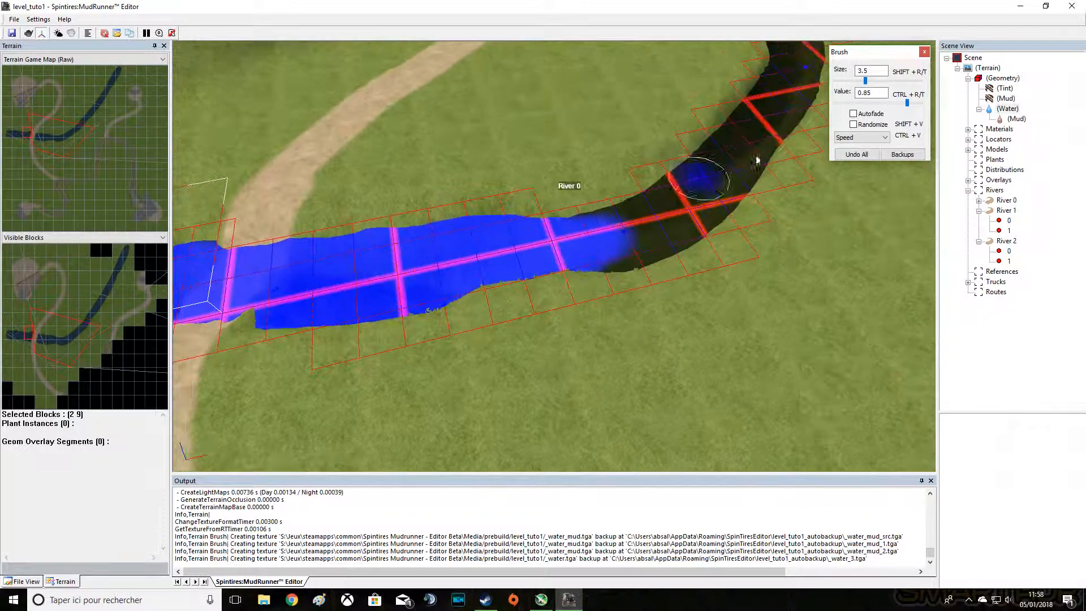
# Paint water Speed over the rest of River 0 with brush size 14.9 and value 0.85, and leave the brush
pyautogui.moveTo(866, 81); pyautogui.dragTo(887, 82)
pyautogui.moveTo(755, 139); pyautogui.dragTo(654, 223)
pyautogui.scroll(-6, 685, 124)
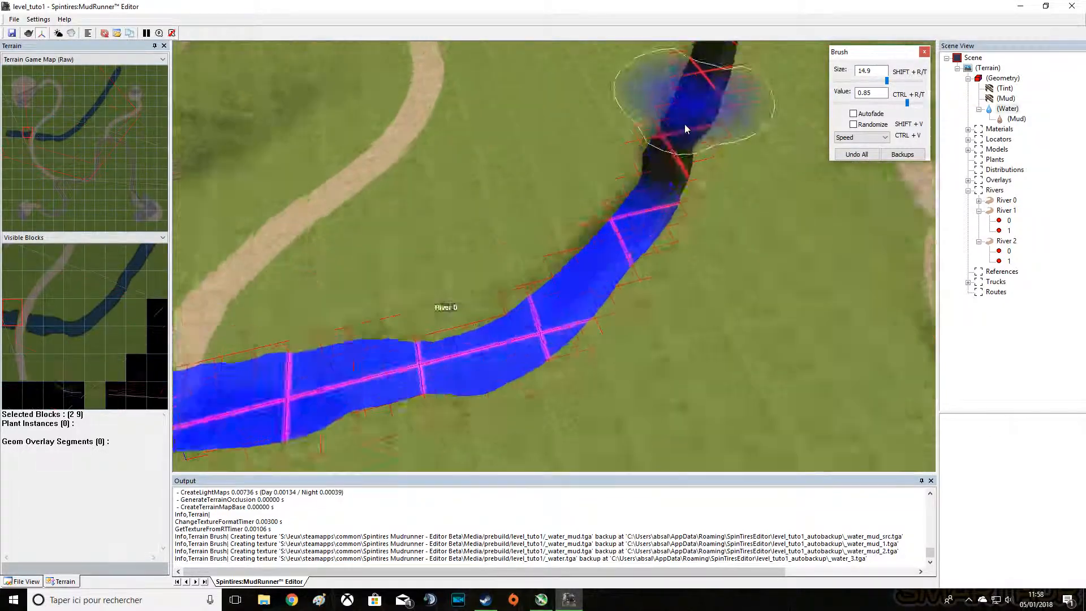
pyautogui.moveTo(625, 128); pyautogui.dragTo(558, 315)
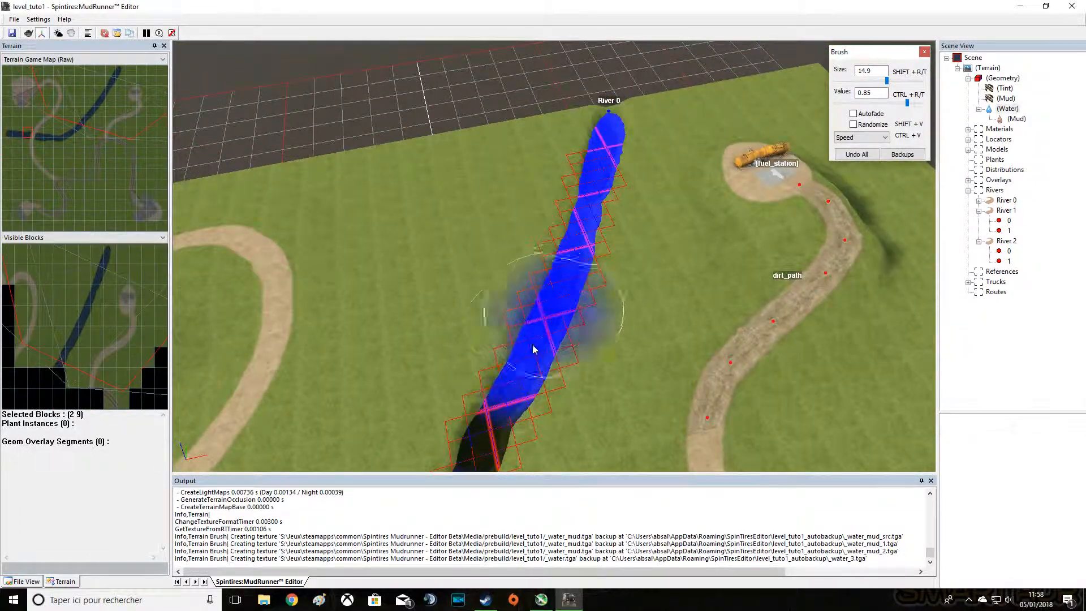
pyautogui.scroll(3, 558, 311)
pyautogui.scroll(-3, 461, 374)
pyautogui.scroll(4, 400, 357)
pyautogui.moveTo(400, 356); pyautogui.dragTo(481, 307)
pyautogui.press('Escape')
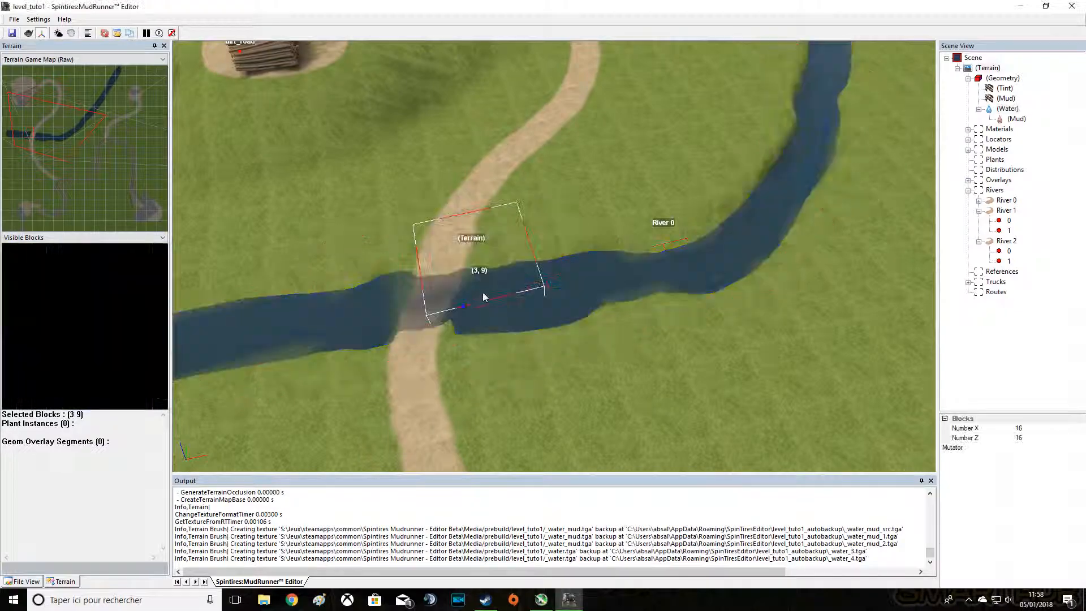
# Examine the flow of River 0 around the track crossing and along its bend
pyautogui.scroll(2, 450, 313)
pyautogui.moveTo(447, 313); pyautogui.dragTo(453, 287, button='right')
pyautogui.scroll(3, 451, 287)
pyautogui.scroll(3, 689, 273)
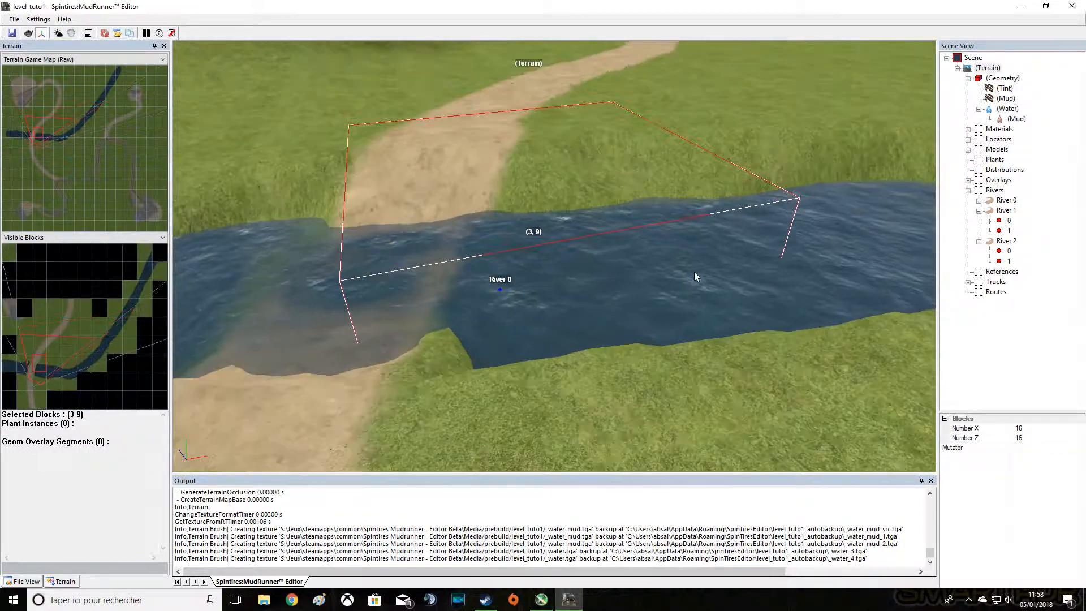
pyautogui.scroll(-4, 689, 273)
pyautogui.scroll(5, 872, 204)
pyautogui.scroll(-6, 744, 240)
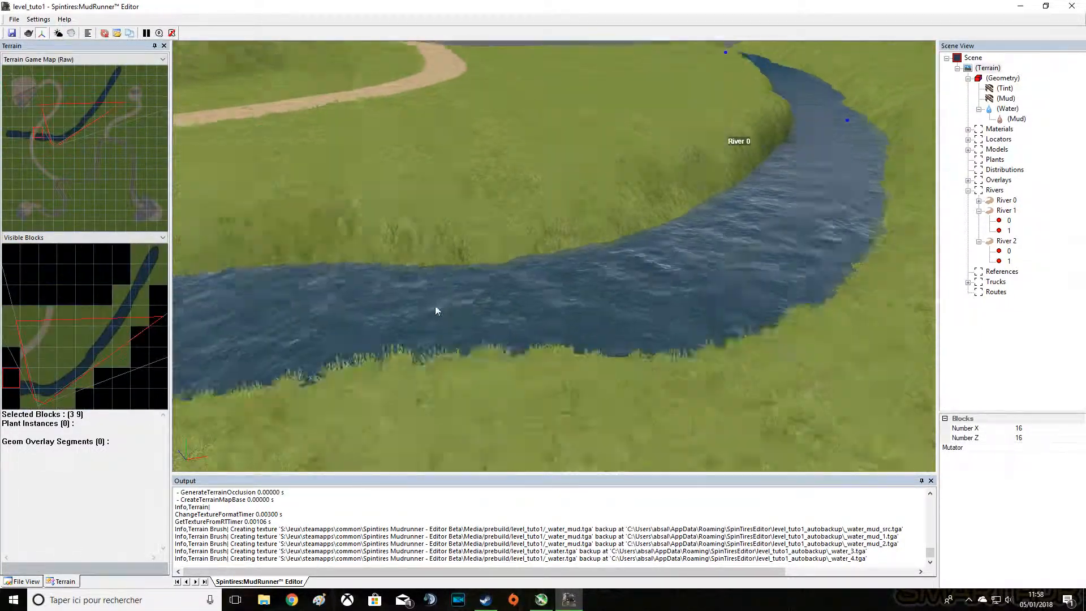
pyautogui.scroll(4, 318, 294)
pyautogui.scroll(3, 318, 294)
pyautogui.moveTo(318, 294); pyautogui.dragTo(395, 287, button='right')
pyautogui.moveTo(277, 286); pyautogui.dragTo(515, 245)
pyautogui.scroll(3, 509, 248)
# Add a big_rock_a model and place it on the River 0 bank beside the track crossing
pyautogui.moveTo(464, 251); pyautogui.dragTo(510, 249, button='right')
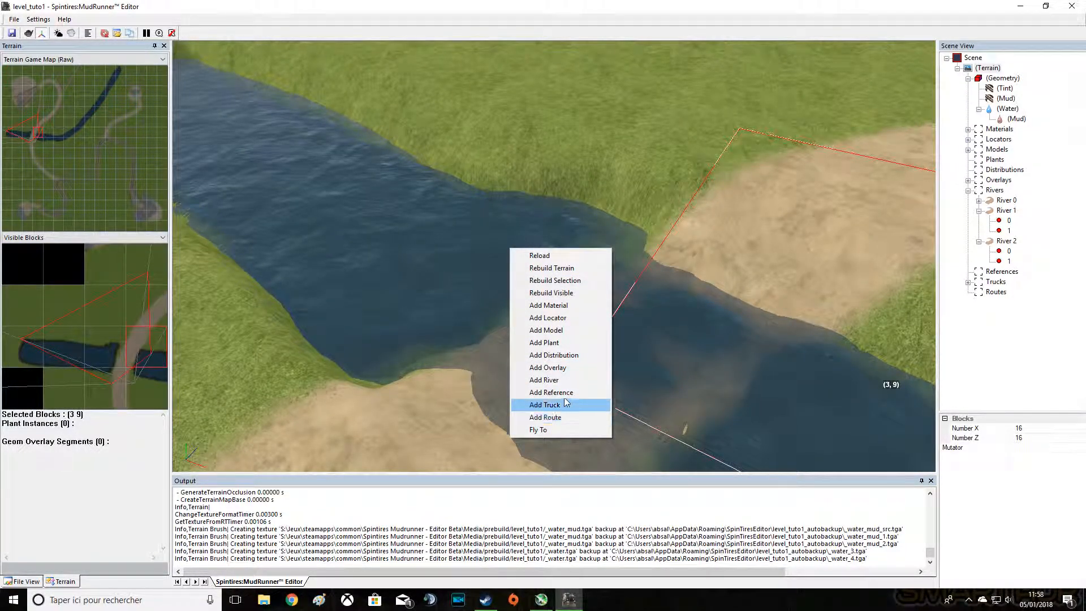
pyautogui.click(566, 332)
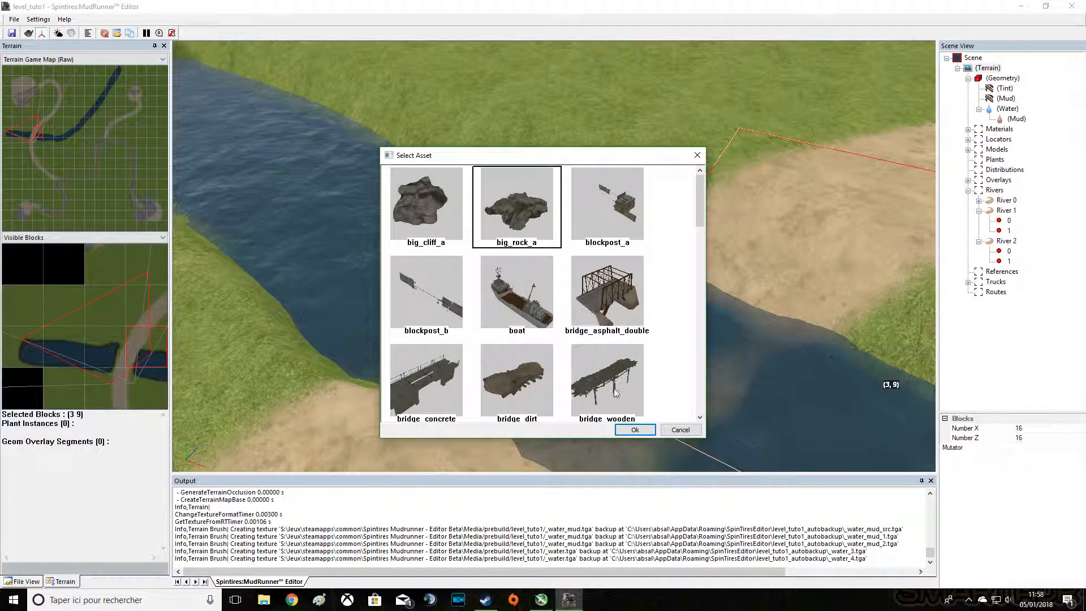
pyautogui.click(629, 431)
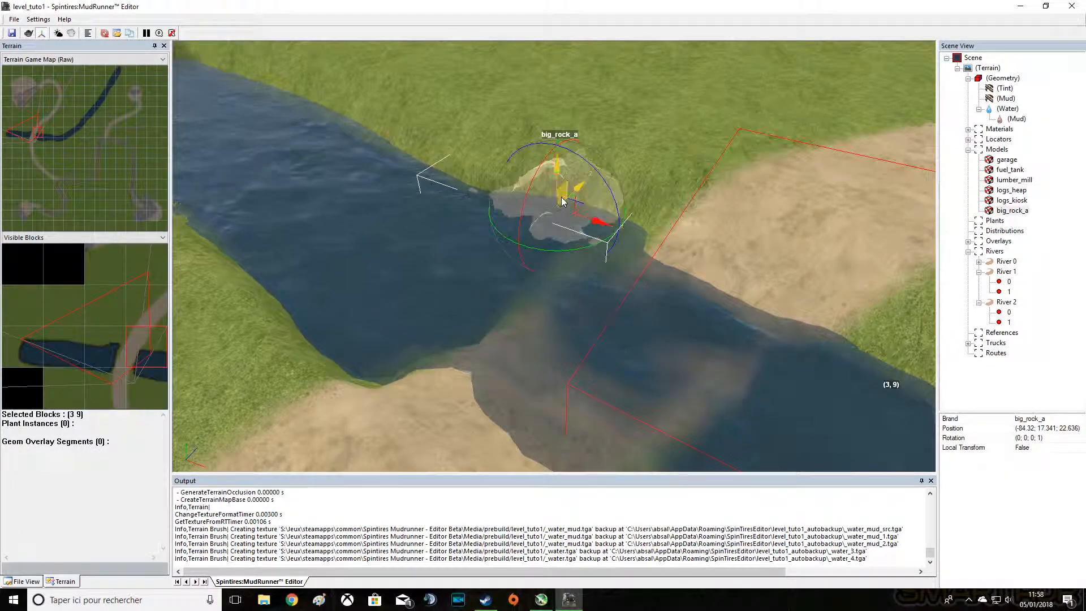
pyautogui.moveTo(560, 198)
pyautogui.mouseDown()
pyautogui.moveTo(597, 174)
pyautogui.moveTo(572, 182)
pyautogui.mouseUp()
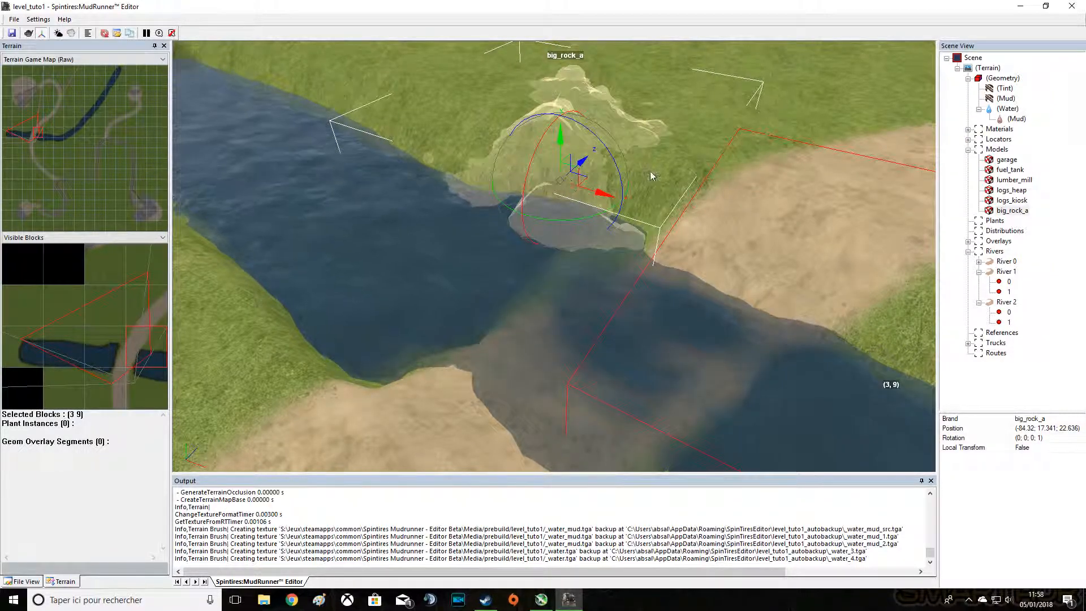
# Duplicate the big_rock_a model, move and rotate the copy onto the opposite bank beside the track, and deselect it
pyautogui.rightClick(578, 170)
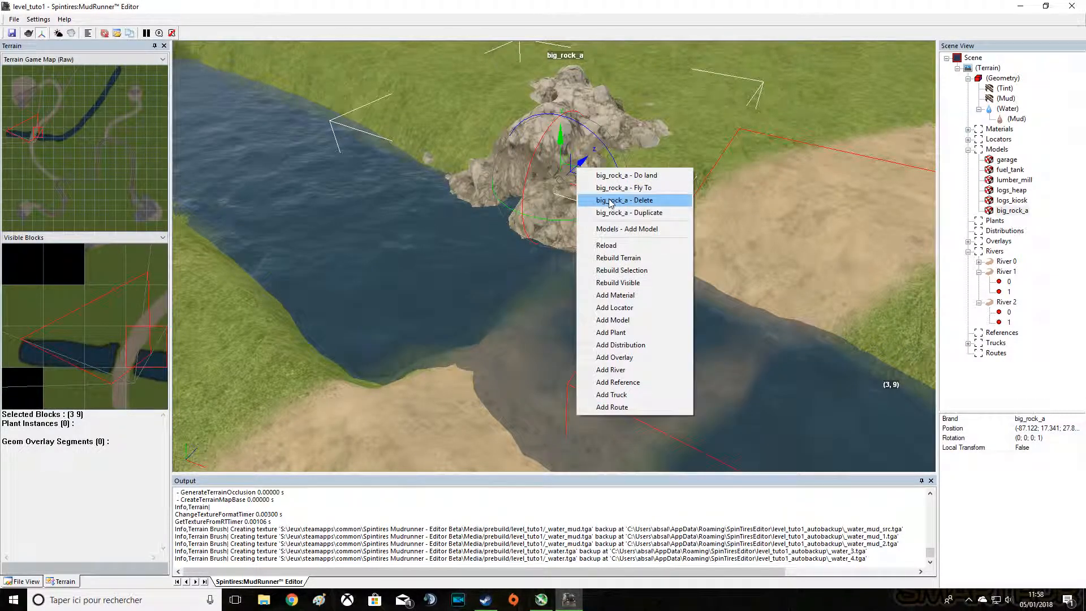
pyautogui.click(621, 213)
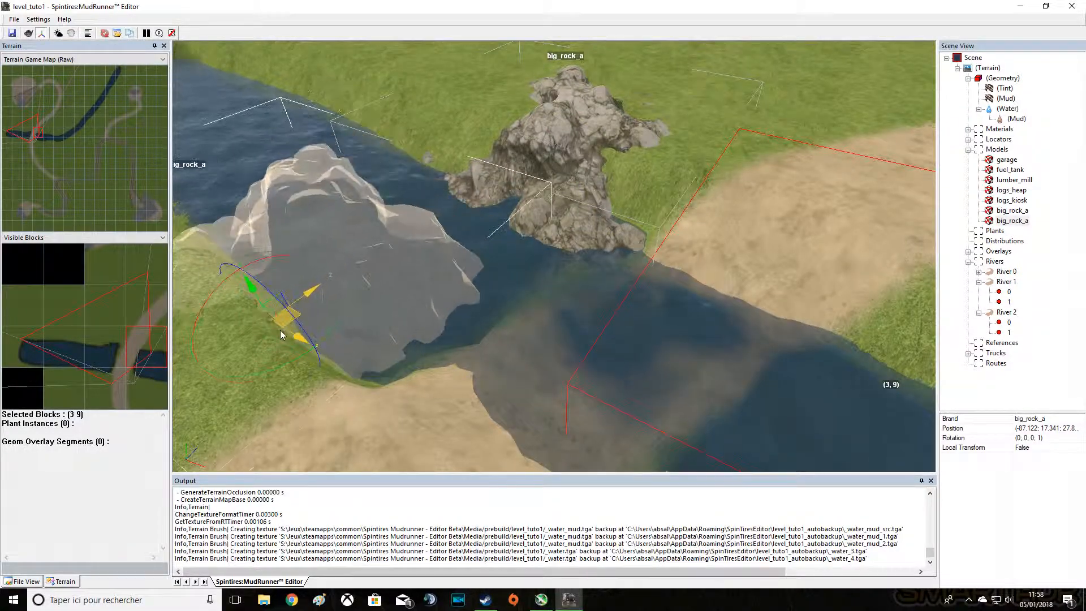
pyautogui.scroll(-2, 340, 332)
pyautogui.moveTo(341, 360); pyautogui.dragTo(362, 341)
pyautogui.moveTo(306, 264); pyautogui.dragTo(325, 260)
pyautogui.moveTo(319, 328); pyautogui.dragTo(337, 338)
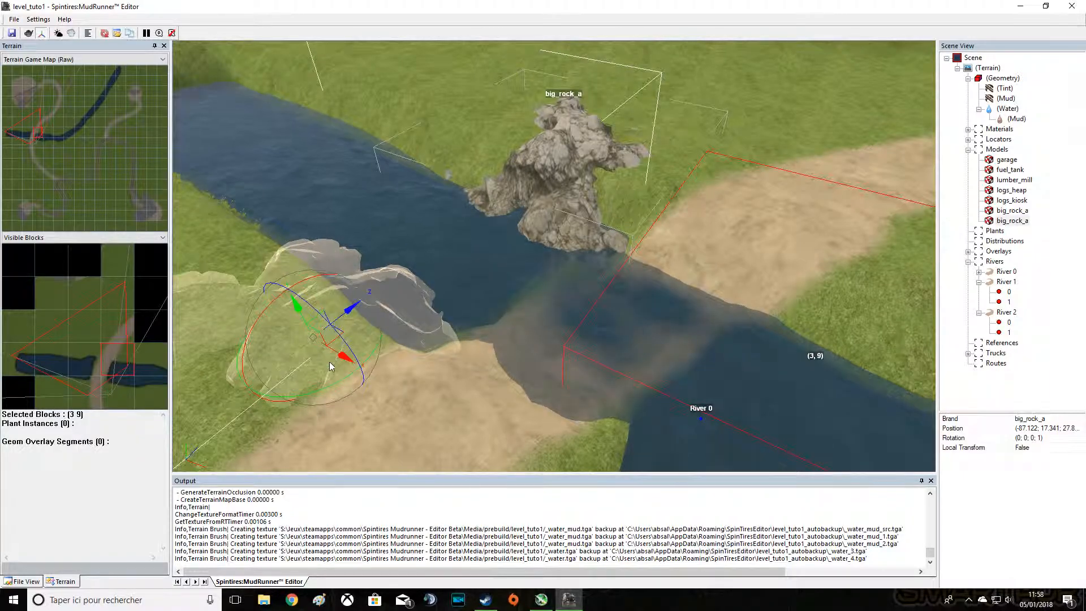
pyautogui.keyDown('alt'); pyautogui.moveTo(463, 373); pyautogui.dragTo(718, 215, button='middle'); pyautogui.keyUp('alt')
pyautogui.click(877, 112)
# Duplicate a big_rock_a model again and sink the copy into the river between the two bank rocks
pyautogui.moveTo(877, 112); pyautogui.dragTo(511, 111, button='middle')
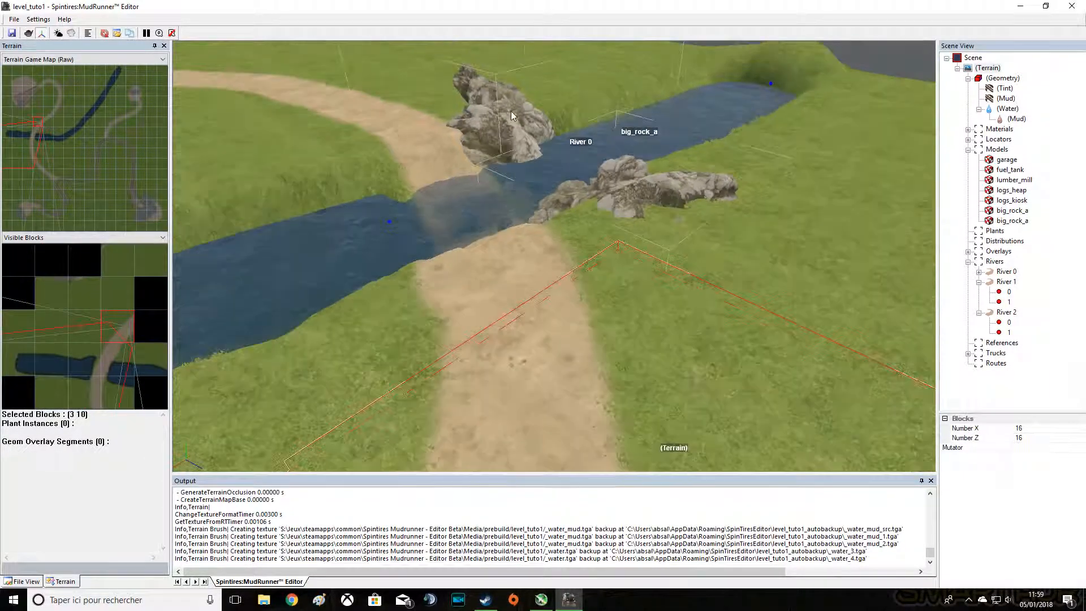
pyautogui.scroll(5, 539, 238)
pyautogui.click(548, 258)
pyautogui.rightClick(547, 255)
pyautogui.click(583, 301)
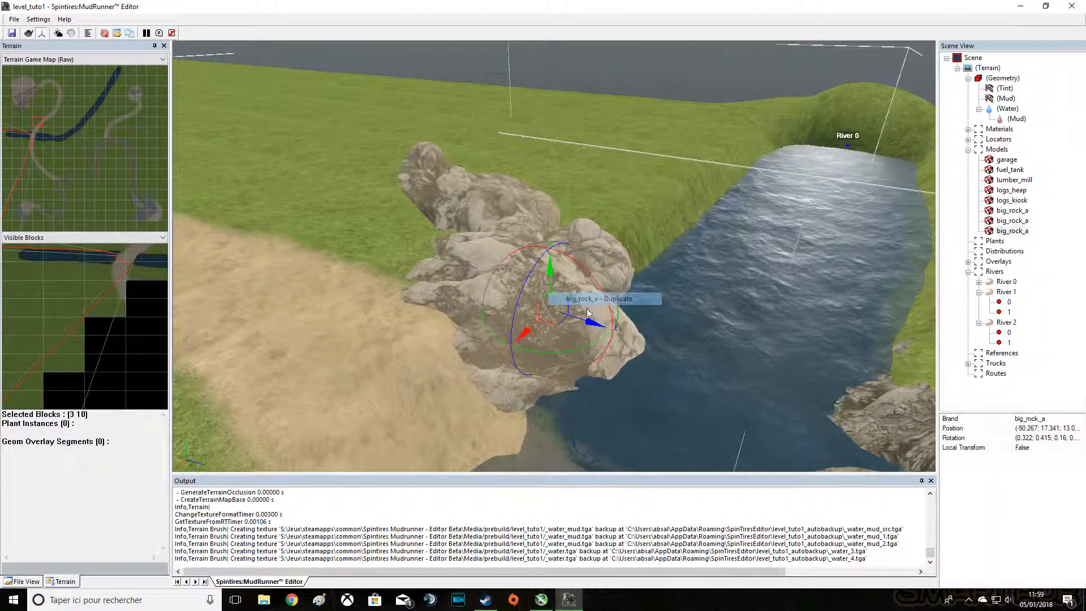
pyautogui.scroll(-3, 566, 292)
pyautogui.moveTo(547, 281); pyautogui.dragTo(651, 228)
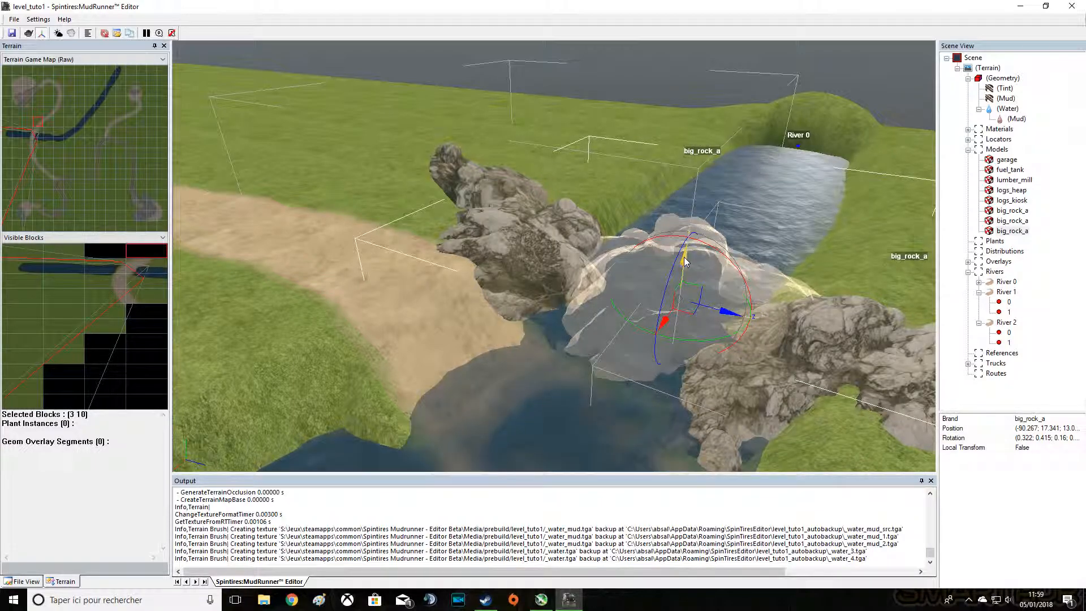
pyautogui.moveTo(684, 260); pyautogui.dragTo(681, 304)
pyautogui.moveTo(675, 347); pyautogui.dragTo(654, 368)
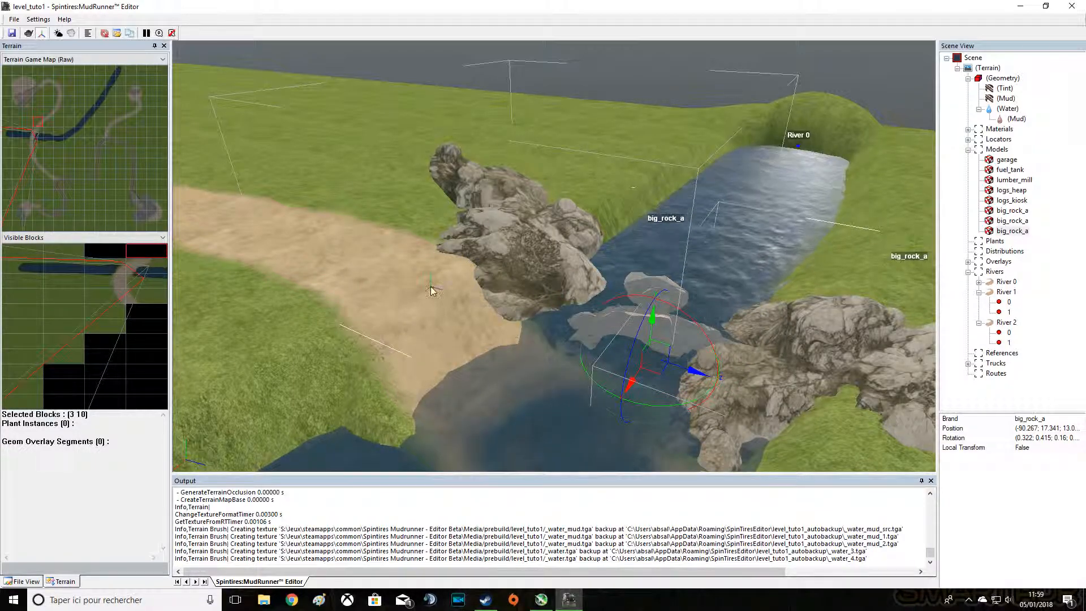
pyautogui.click(469, 287)
pyautogui.scroll(-1, 468, 290)
pyautogui.moveTo(462, 276); pyautogui.dragTo(542, 216, button='middle')
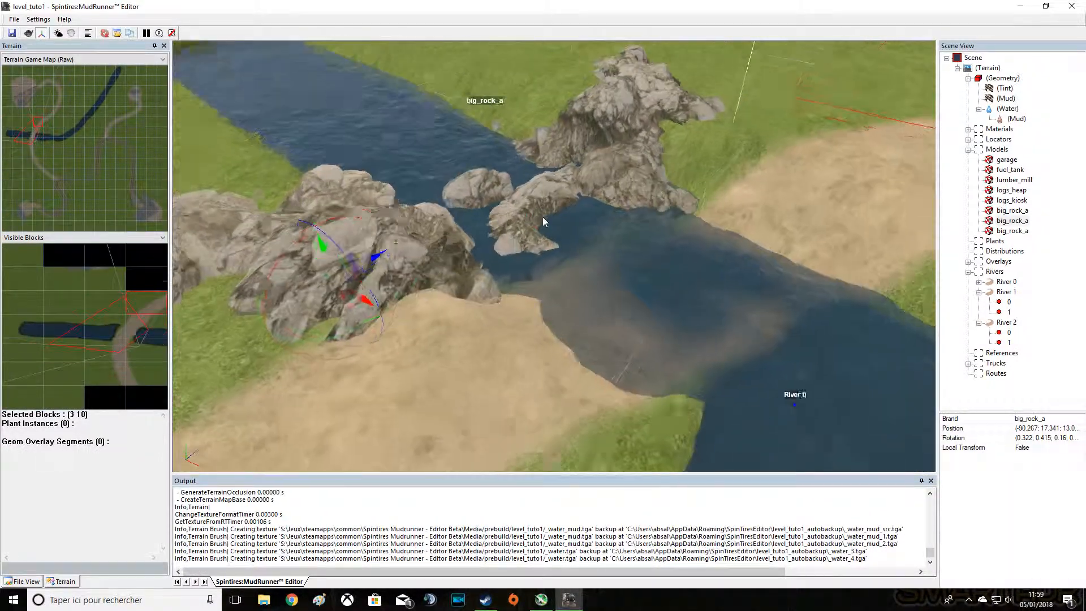
# Paint water Foam around the rocks and over the ford with brush size 4.9 and value 0.70, and leave the brush
pyautogui.click(1008, 109)
pyautogui.click(863, 146)
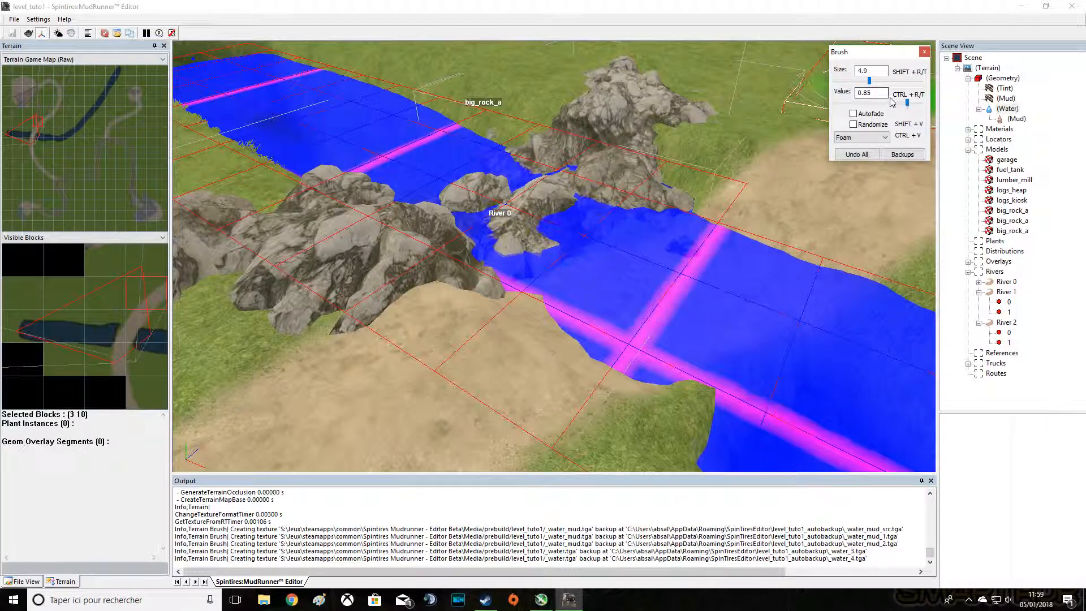
pyautogui.moveTo(610, 221); pyautogui.dragTo(546, 283, button='middle')
pyautogui.moveTo(563, 164)
pyautogui.mouseDown()
pyautogui.moveTo(562, 265)
pyautogui.moveTo(642, 285)
pyautogui.moveTo(492, 200)
pyautogui.moveTo(498, 256)
pyautogui.mouseUp()
pyautogui.moveTo(498, 256)
pyautogui.mouseDown(button='middle')
pyautogui.moveTo(507, 291)
pyautogui.moveTo(501, 256)
pyautogui.mouseUp(button='middle')
pyautogui.scroll(-3, 502, 256)
pyautogui.moveTo(572, 231)
pyautogui.mouseDown()
pyautogui.moveTo(689, 310)
pyautogui.moveTo(610, 284)
pyautogui.mouseUp()
pyautogui.press('Escape')
pyautogui.moveTo(610, 284); pyautogui.dragTo(468, 205, button='middle')
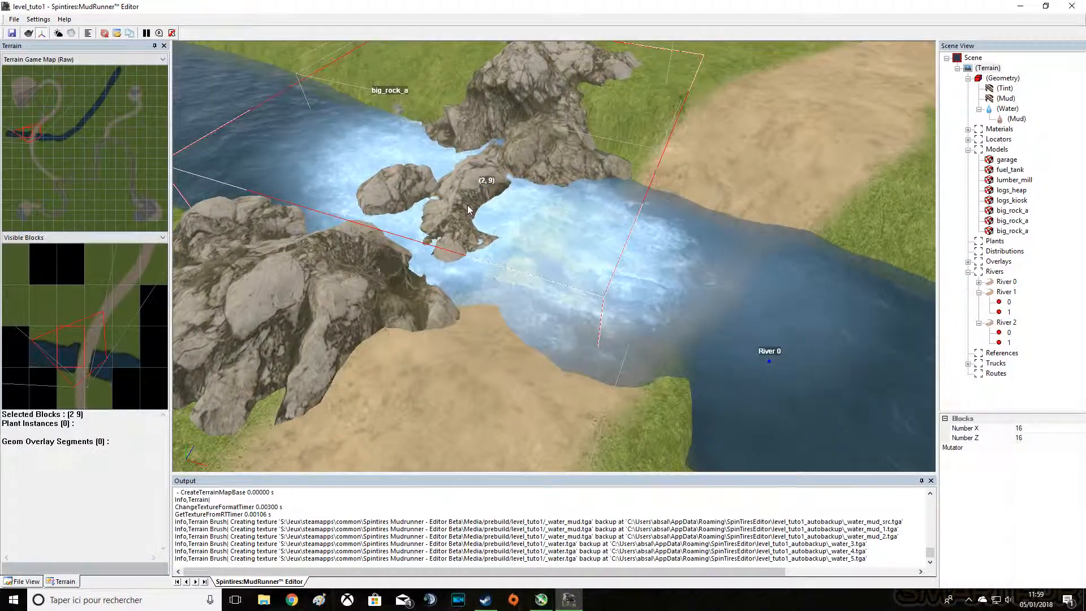
# Paint fading water Foam onto River 0 past the ford with brush size 4.9 and value 0.60, and leave the brush
pyautogui.click(1006, 109)
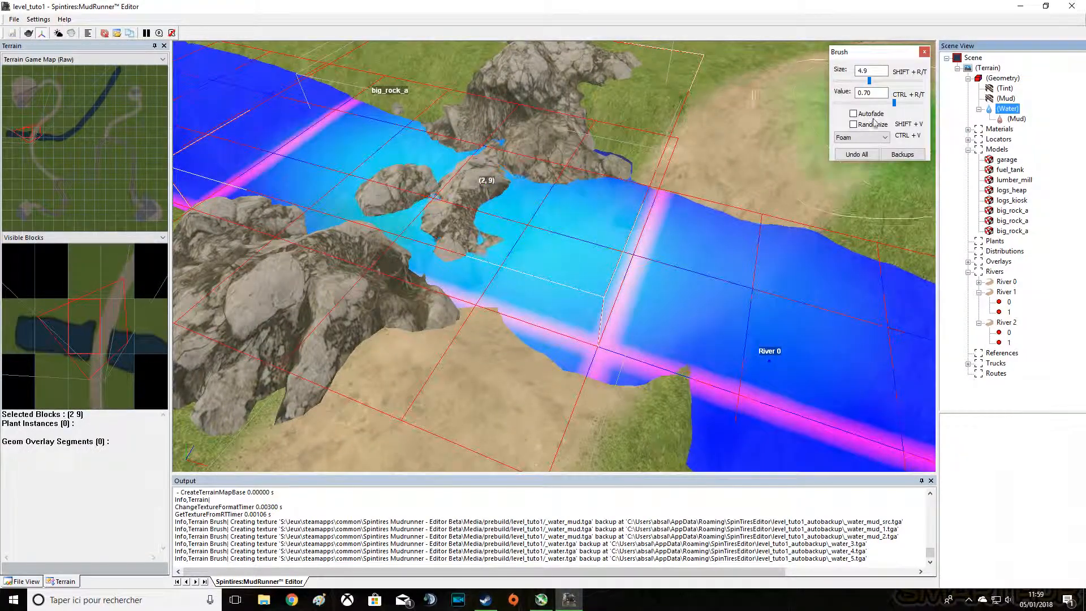
pyautogui.moveTo(711, 269); pyautogui.dragTo(782, 351)
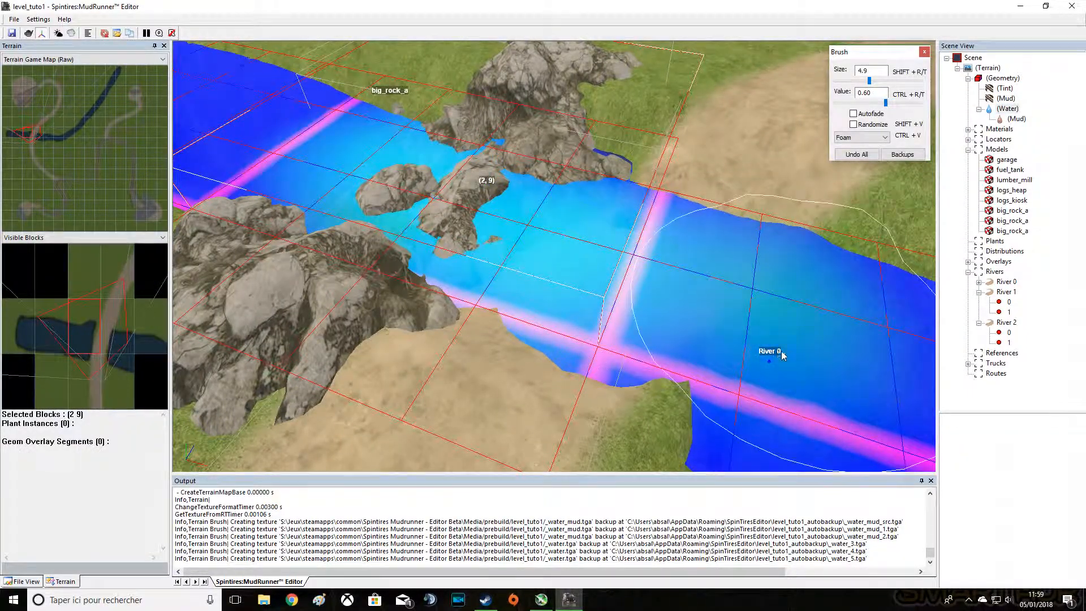
pyautogui.scroll(-3, 790, 339)
pyautogui.moveTo(674, 348)
pyautogui.mouseDown()
pyautogui.moveTo(678, 368)
pyautogui.moveTo(759, 385)
pyautogui.moveTo(727, 408)
pyautogui.moveTo(761, 378)
pyautogui.mouseUp()
pyautogui.rightClick(739, 339)
pyautogui.scroll(3, 737, 338)
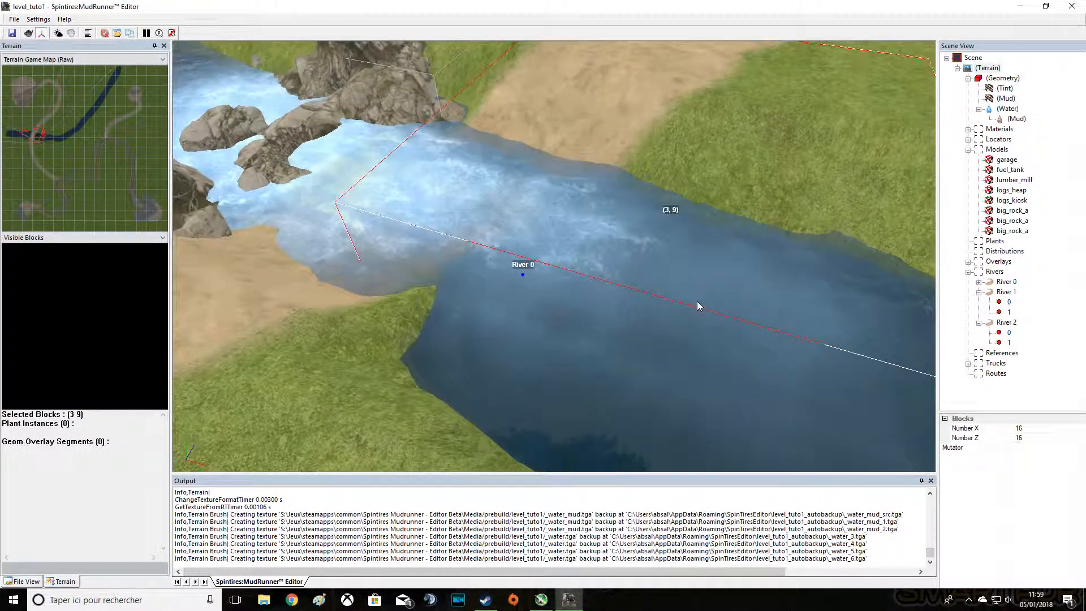
# Examine the foam around the ford rocks, both rendered and in the water brush display
pyautogui.moveTo(697, 302); pyautogui.dragTo(712, 297, button='middle')
pyautogui.scroll(2, 712, 297)
pyautogui.scroll(-3, 709, 298)
pyautogui.scroll(-5, 542, 275)
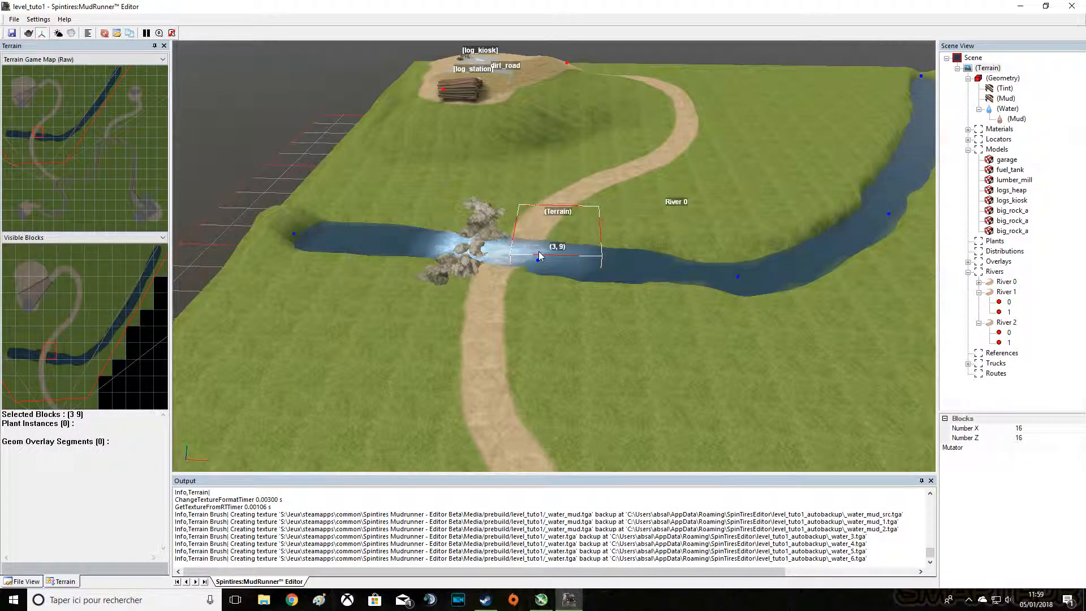
pyautogui.scroll(5, 539, 256)
pyautogui.click(1007, 109)
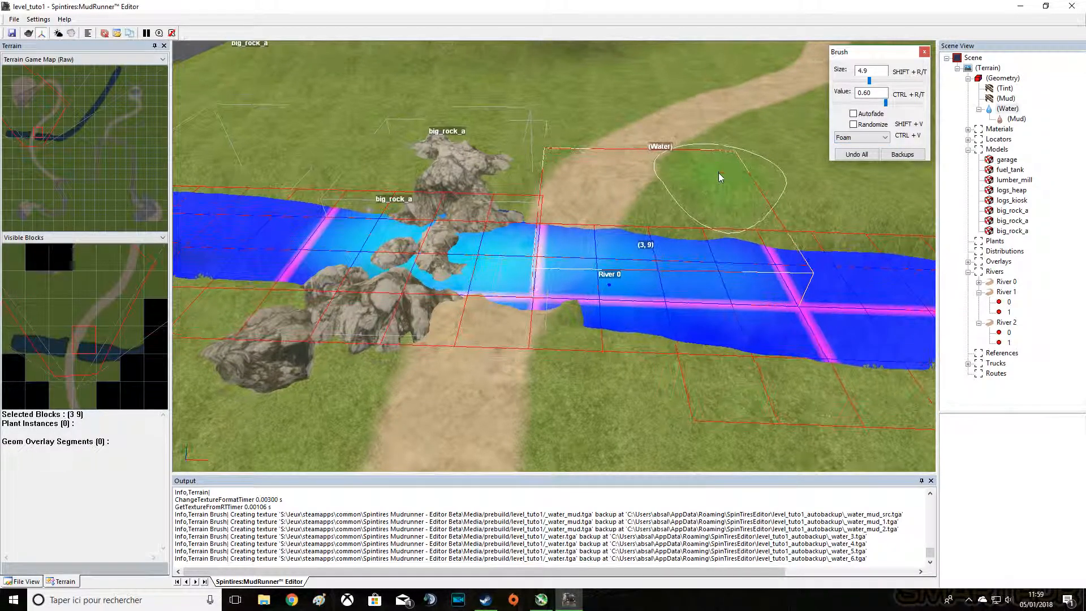
pyautogui.rightClick(762, 164)
# Collapse the Rivers group in the scene tree and bring the whole map into view
pyautogui.click(969, 272)
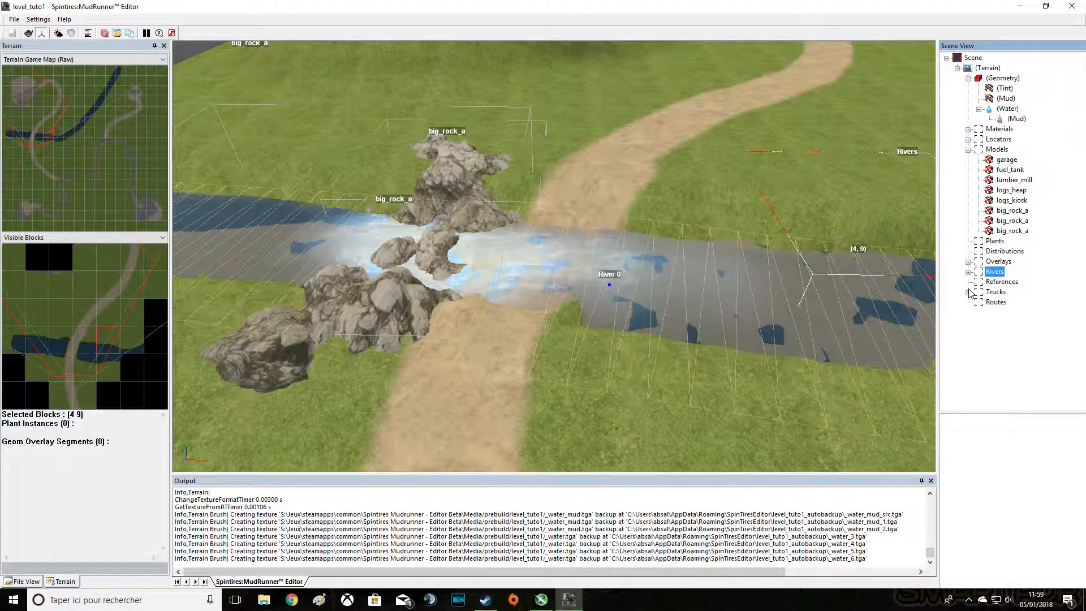
pyautogui.scroll(-5, 662, 191)
pyautogui.scroll(3, 644, 206)
pyautogui.moveTo(644, 206); pyautogui.dragTo(545, 210, button='middle')
pyautogui.scroll(-4, 598, 228)
pyautogui.scroll(3, 600, 230)
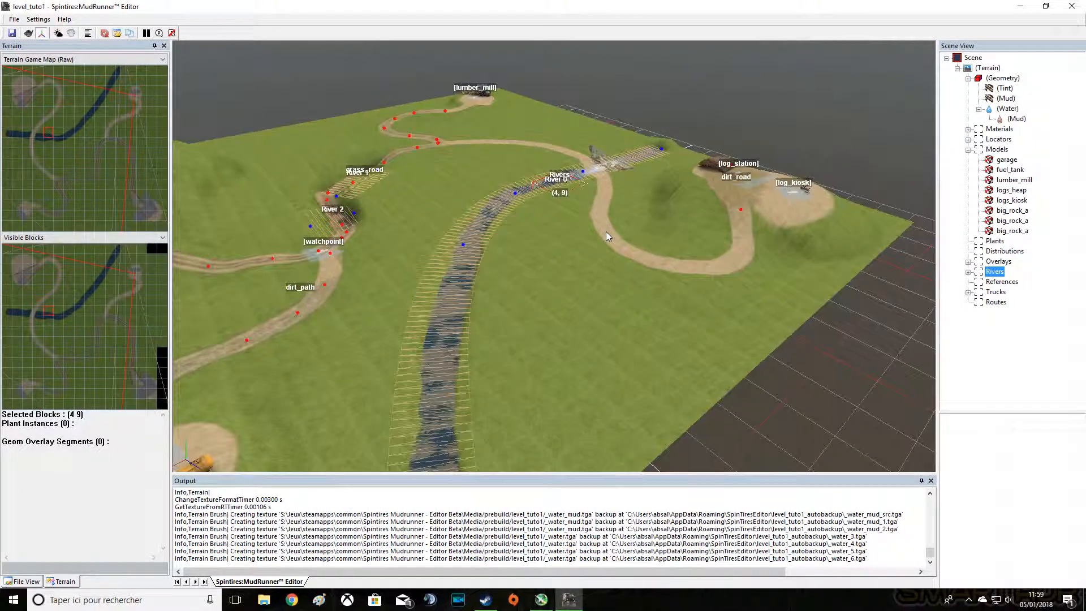